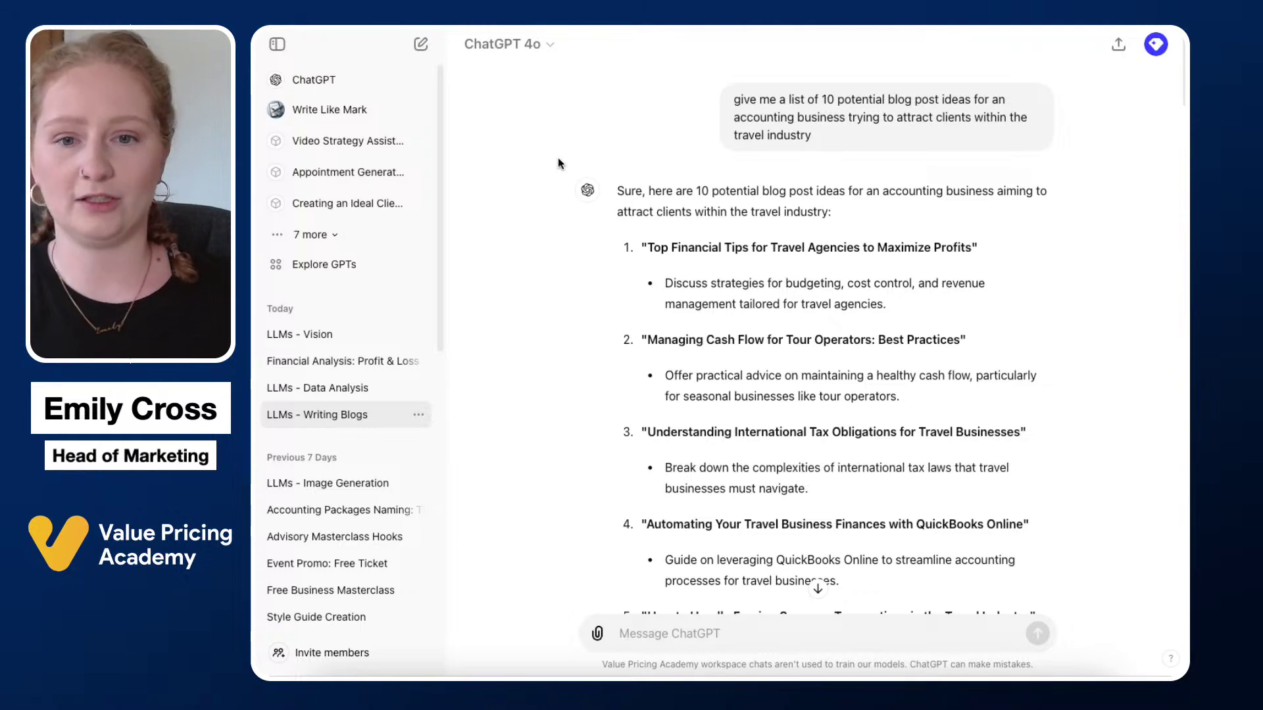
{"action": "scroll", "coordinate": [558, 156], "scroll_direction": "down", "scroll_amount": 3}
{"action": "scroll", "coordinate": [558, 156], "scroll_direction": "up", "scroll_amount": 3}
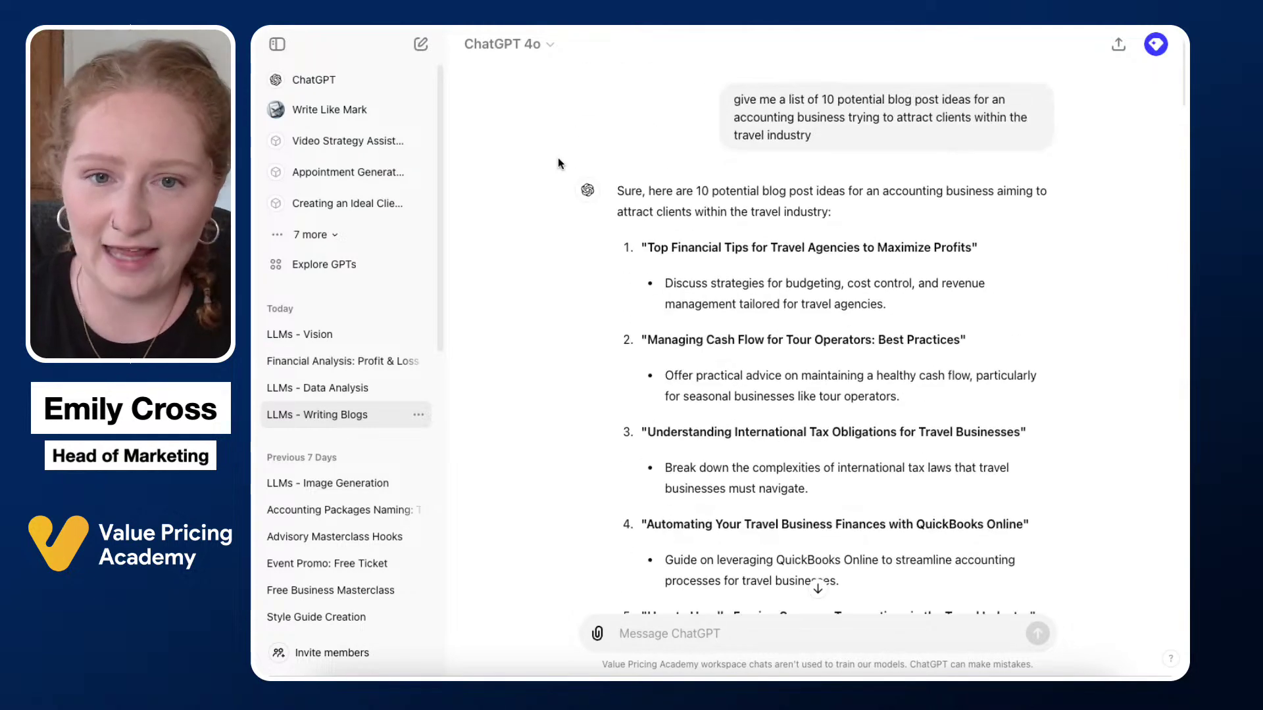
{"action": "scroll", "coordinate": [558, 156], "scroll_direction": "down", "scroll_amount": 1}
{"action": "scroll", "coordinate": [558, 159], "scroll_direction": "up", "scroll_amount": 1}
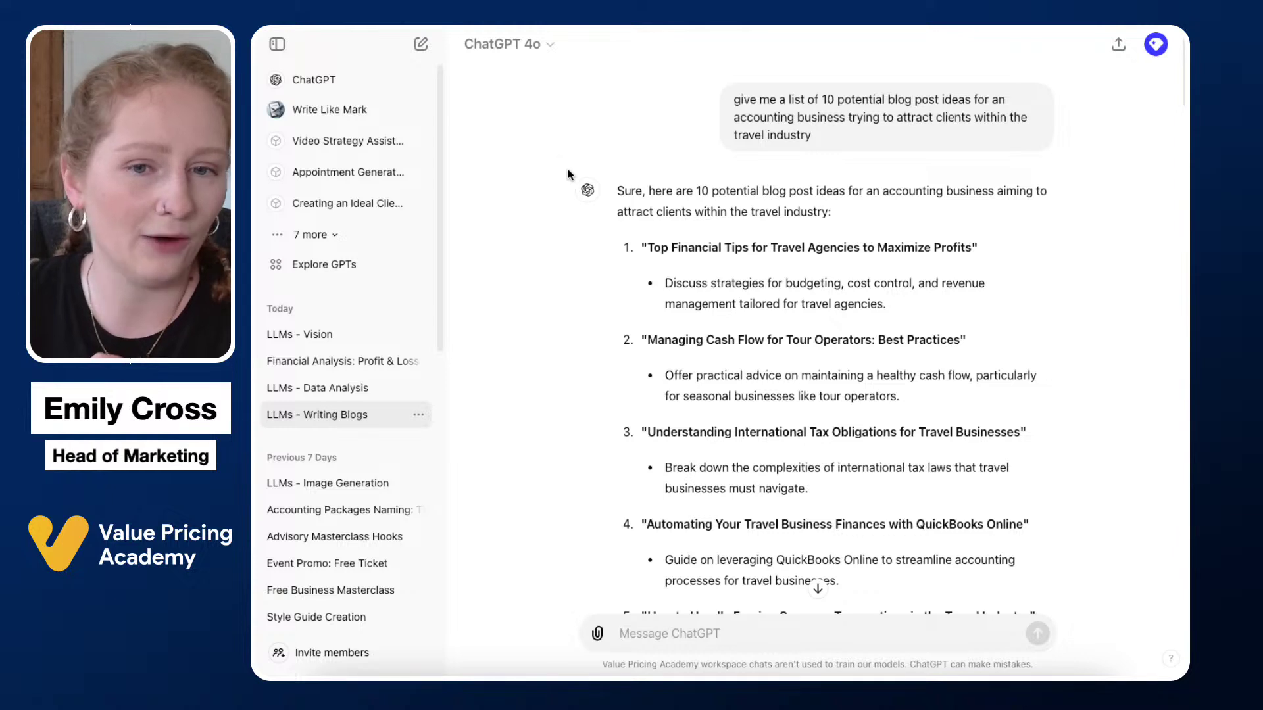
{"action": "scroll", "coordinate": [566, 169], "scroll_direction": "down", "scroll_amount": 2}
{"action": "scroll", "coordinate": [566, 171], "scroll_direction": "up", "scroll_amount": 2}
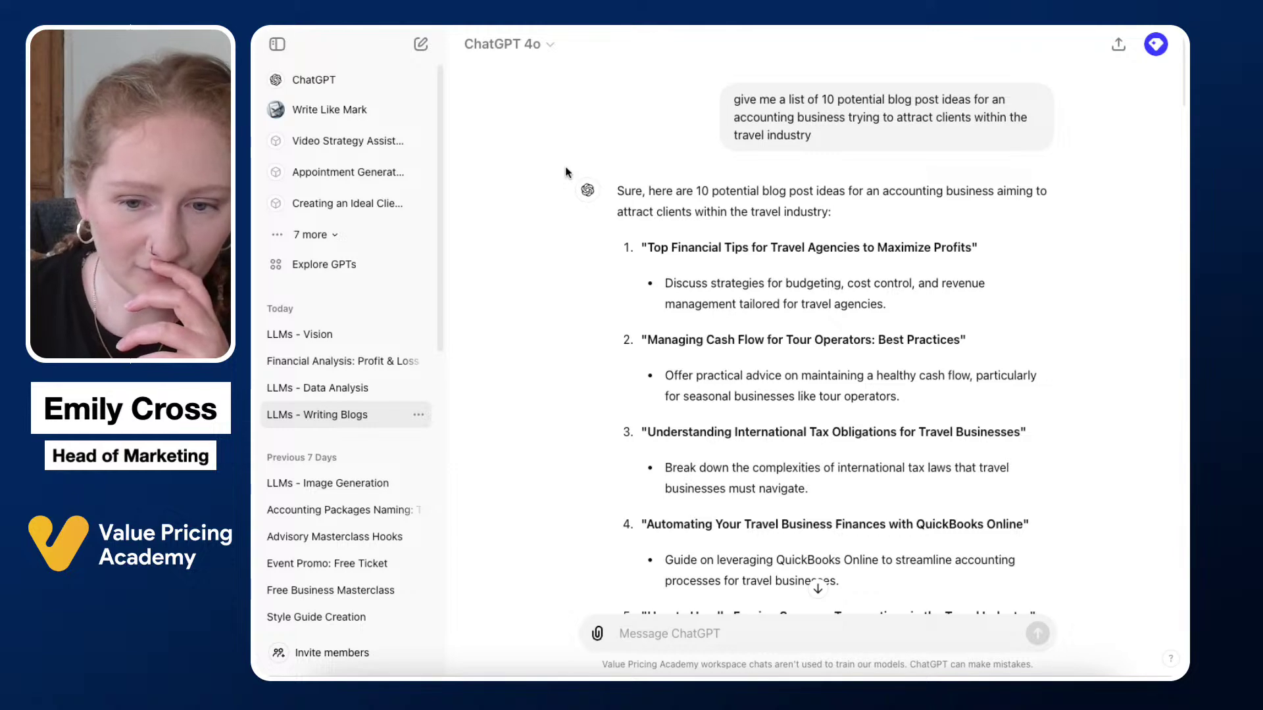
{"action": "scroll", "coordinate": [566, 172], "scroll_direction": "down", "scroll_amount": 2}
{"action": "scroll", "coordinate": [566, 172], "scroll_direction": "up", "scroll_amount": 2}
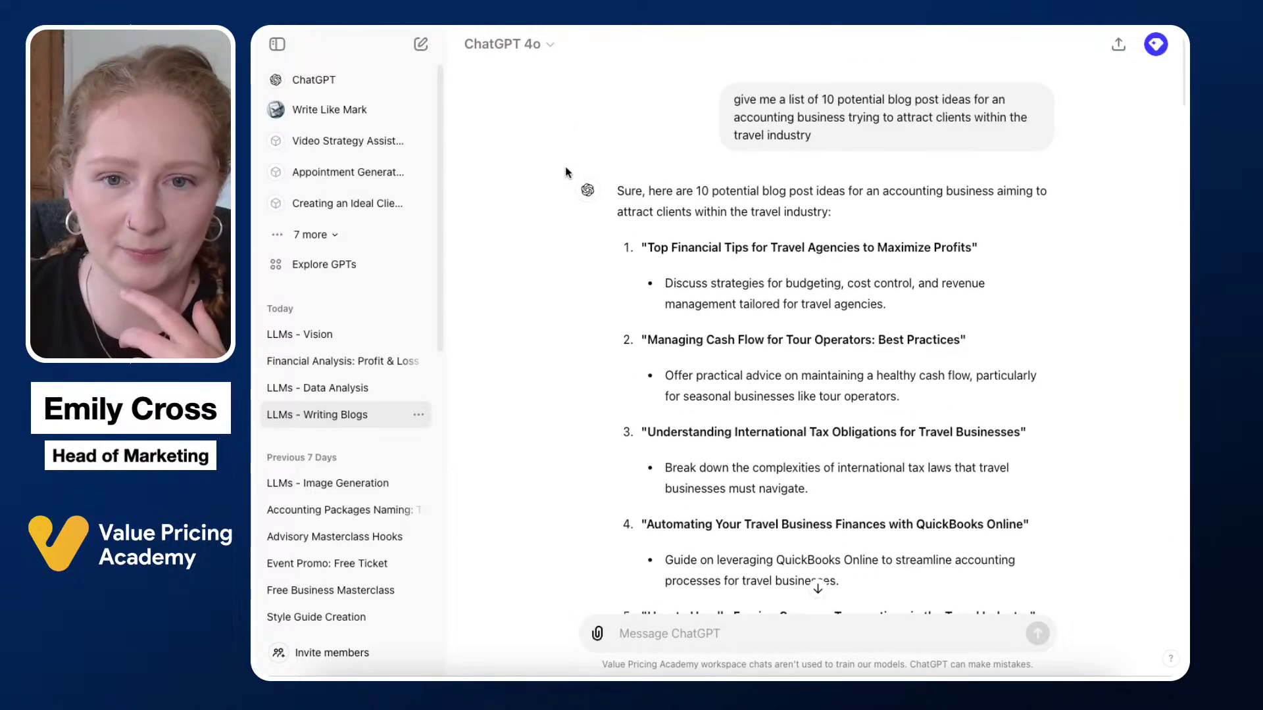
Read through ChatGPT's 10 blog post ideas for an accounting business targeting travel industry clients, down to the SEO title request.
{"action": "scroll", "coordinate": [553, 173], "scroll_direction": "down", "scroll_amount": 1}
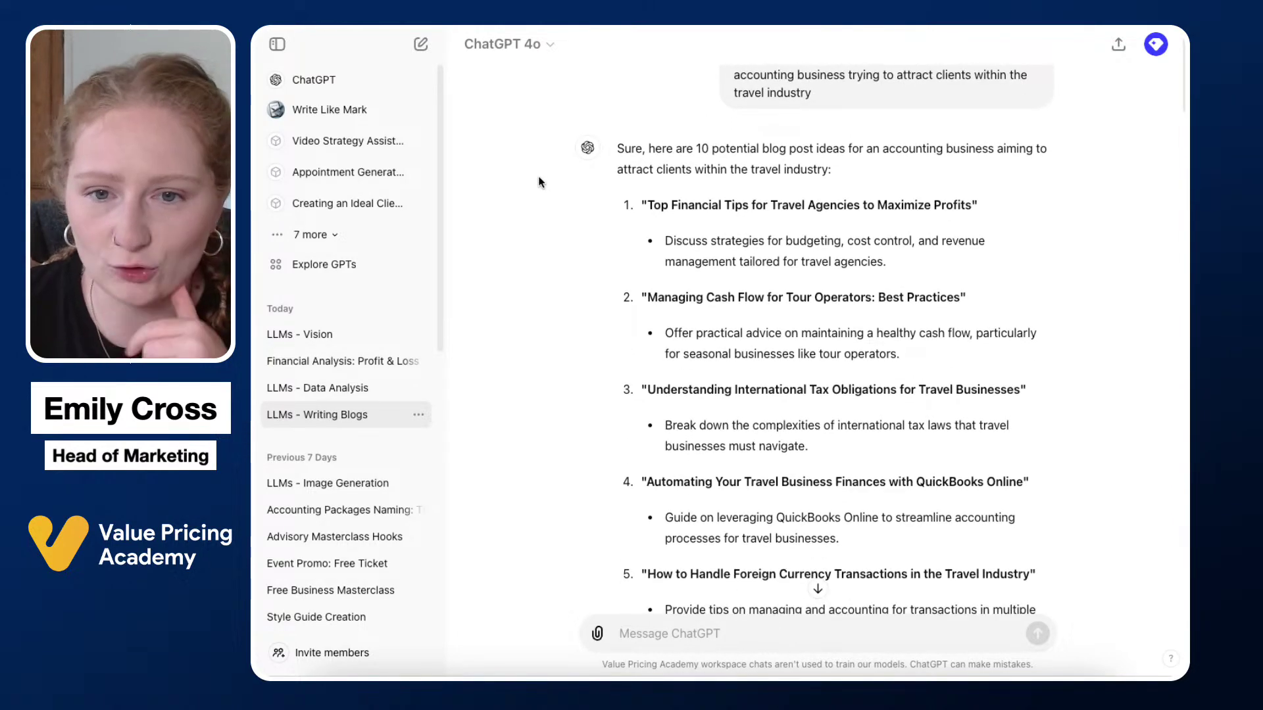
{"action": "scroll", "coordinate": [540, 182], "scroll_direction": "down", "scroll_amount": 1}
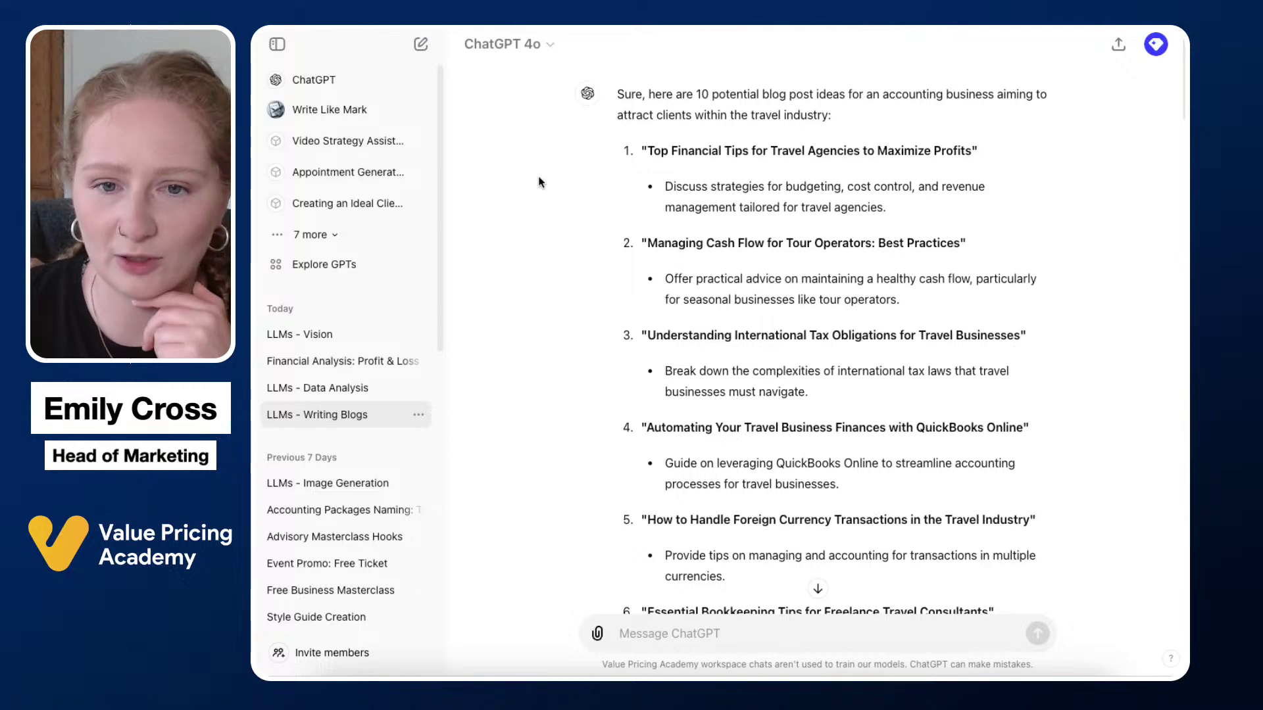
{"action": "scroll", "coordinate": [539, 183], "scroll_direction": "down", "scroll_amount": 1}
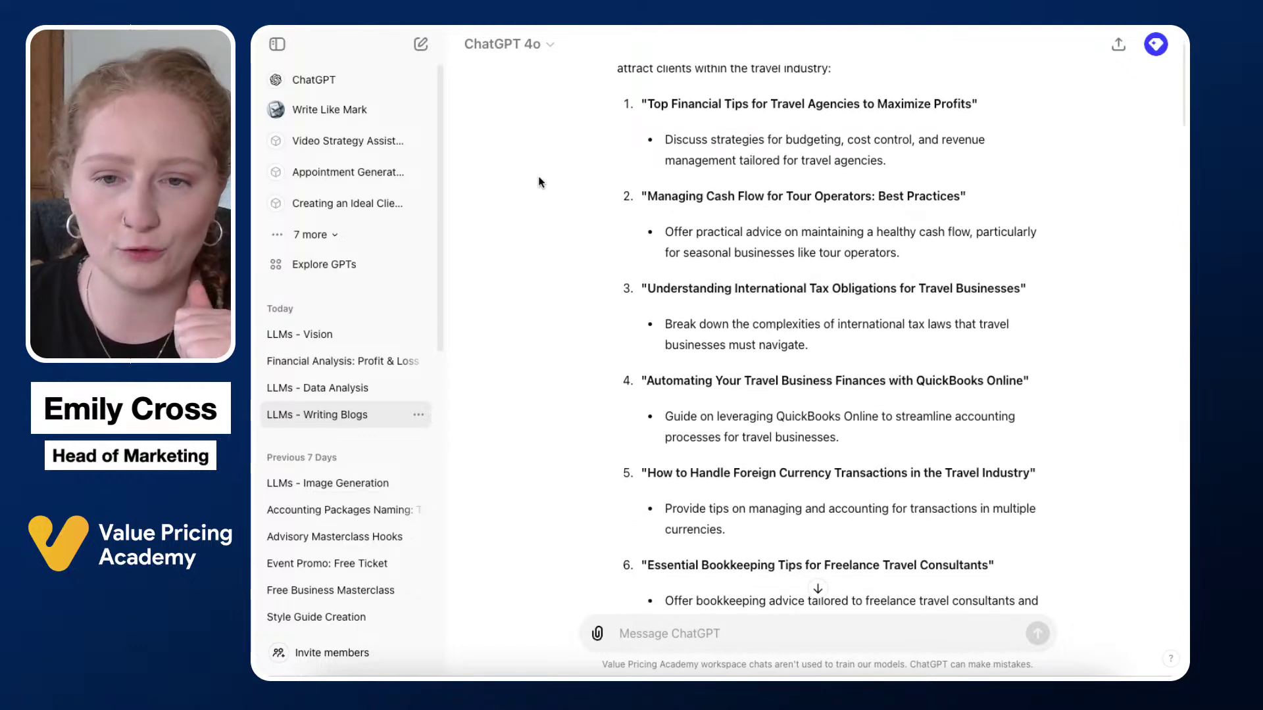
{"action": "scroll", "coordinate": [539, 182], "scroll_direction": "down", "scroll_amount": 1}
{"action": "scroll", "coordinate": [539, 183], "scroll_direction": "down", "scroll_amount": 1}
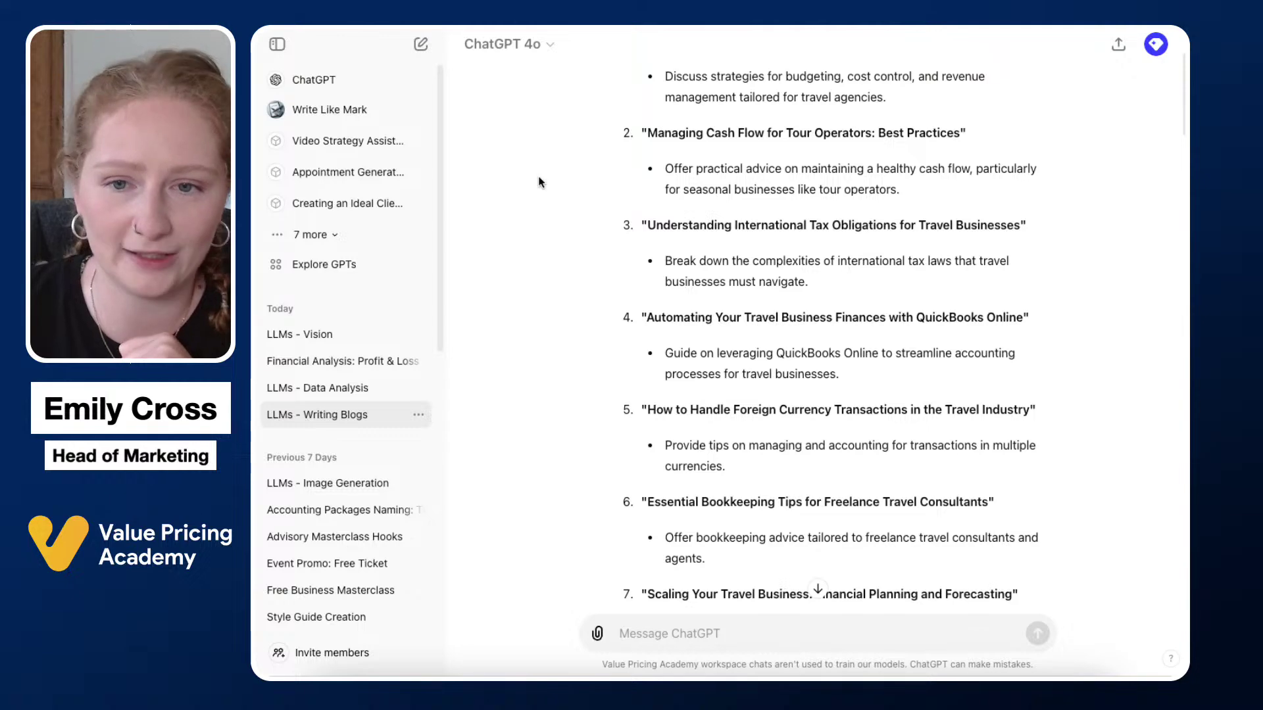
{"action": "scroll", "coordinate": [539, 182], "scroll_direction": "down", "scroll_amount": 1}
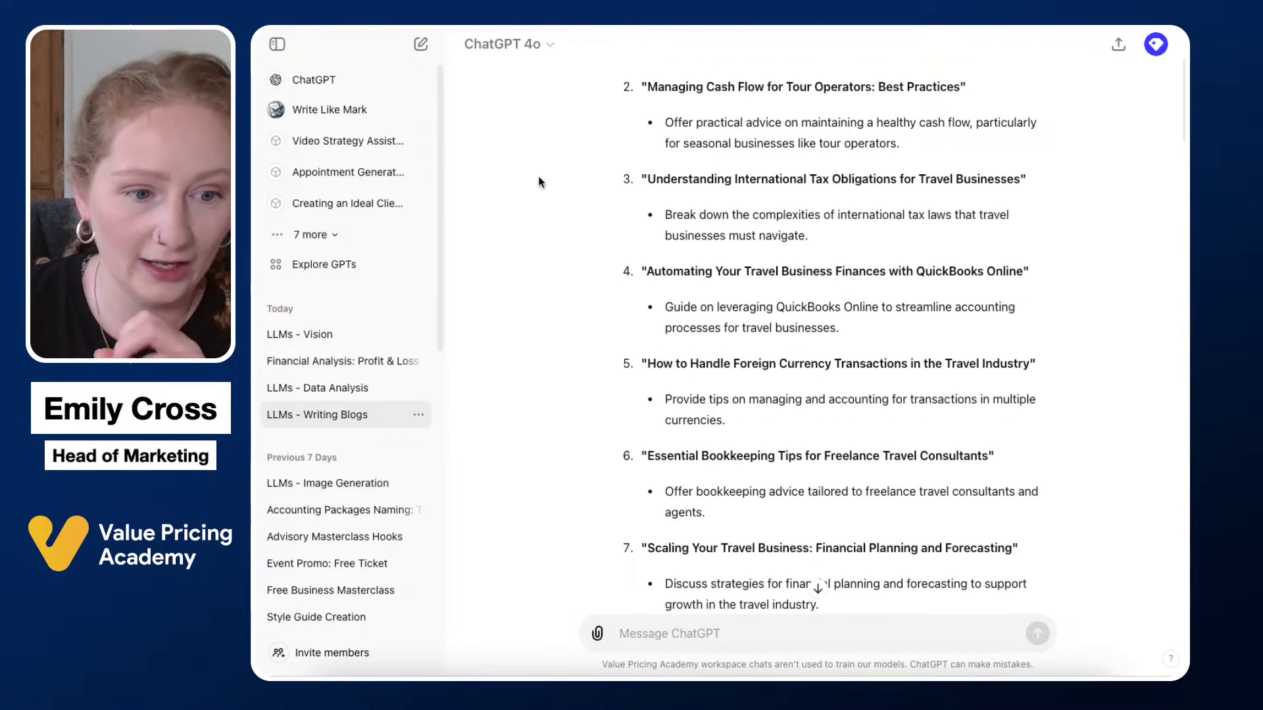
{"action": "scroll", "coordinate": [577, 166], "scroll_direction": "down", "scroll_amount": 7}
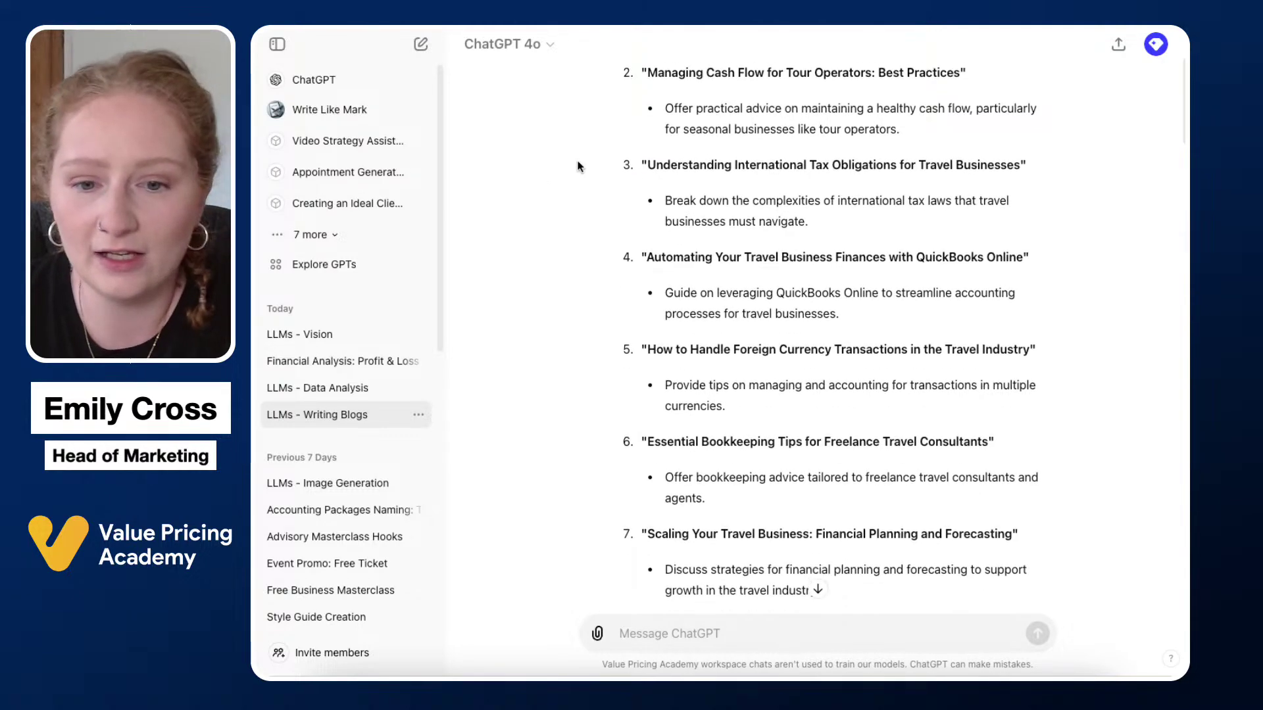
{"action": "scroll", "coordinate": [577, 166], "scroll_direction": "down", "scroll_amount": 3}
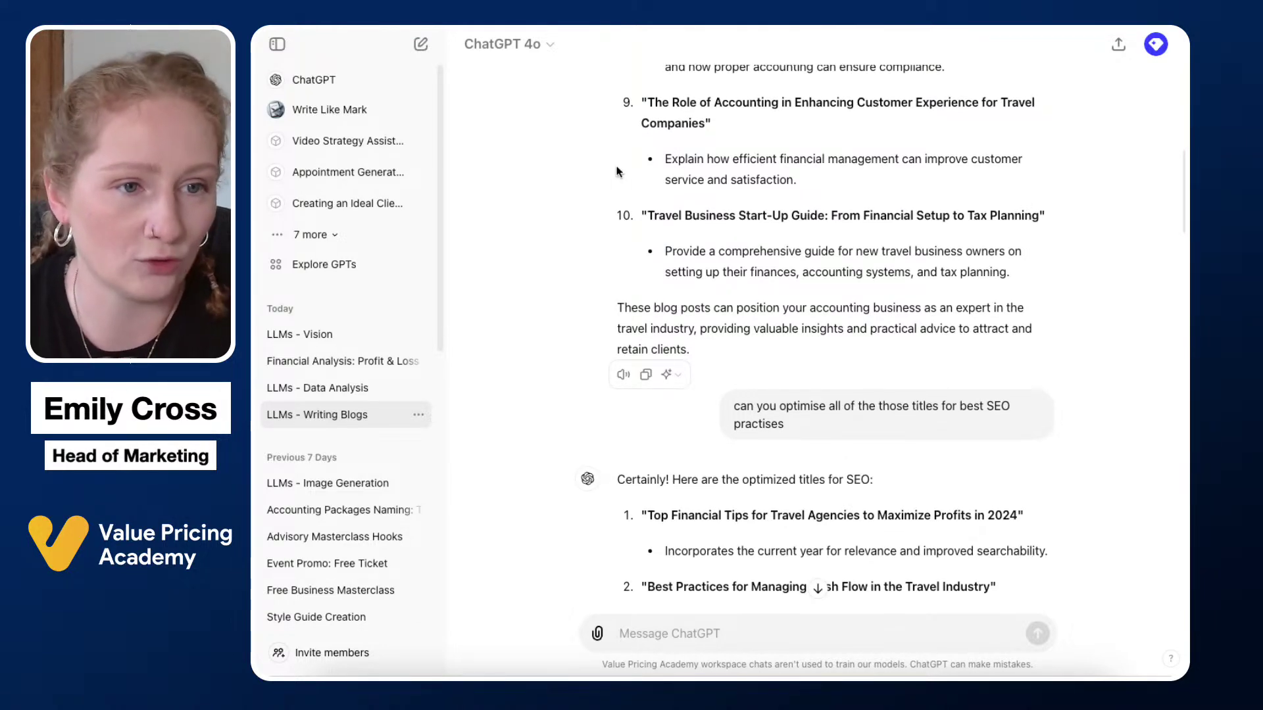
{"action": "scroll", "coordinate": [617, 171], "scroll_direction": "up", "scroll_amount": 13}
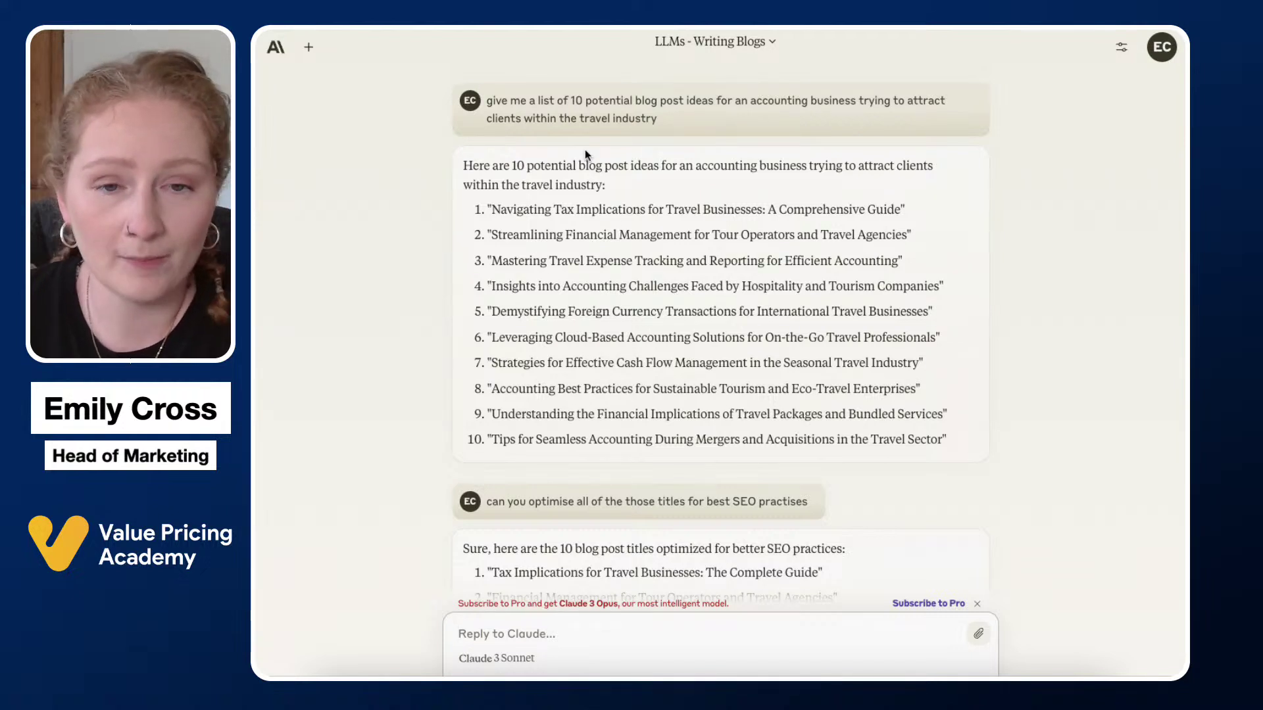
Review Claude's 10 blog post ideas for the same travel industry prompt in the LLMs - Writing Blogs chat.
{"action": "scroll", "coordinate": [365, 219], "scroll_direction": "down", "scroll_amount": 1}
{"action": "scroll", "coordinate": [365, 219], "scroll_direction": "up", "scroll_amount": 1}
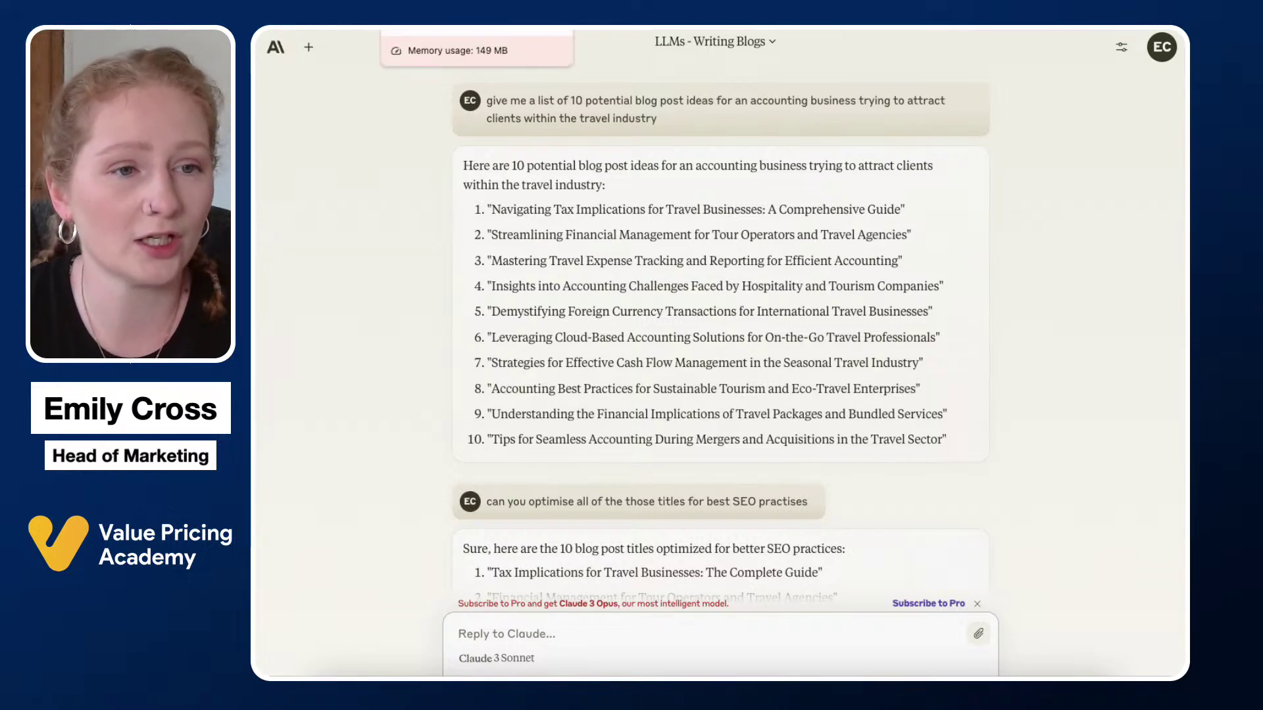
Switch to Gemini and read its 10 travel industry blog post ideas and their short descriptions.
{"action": "key", "text": "ctrl+Tab"}
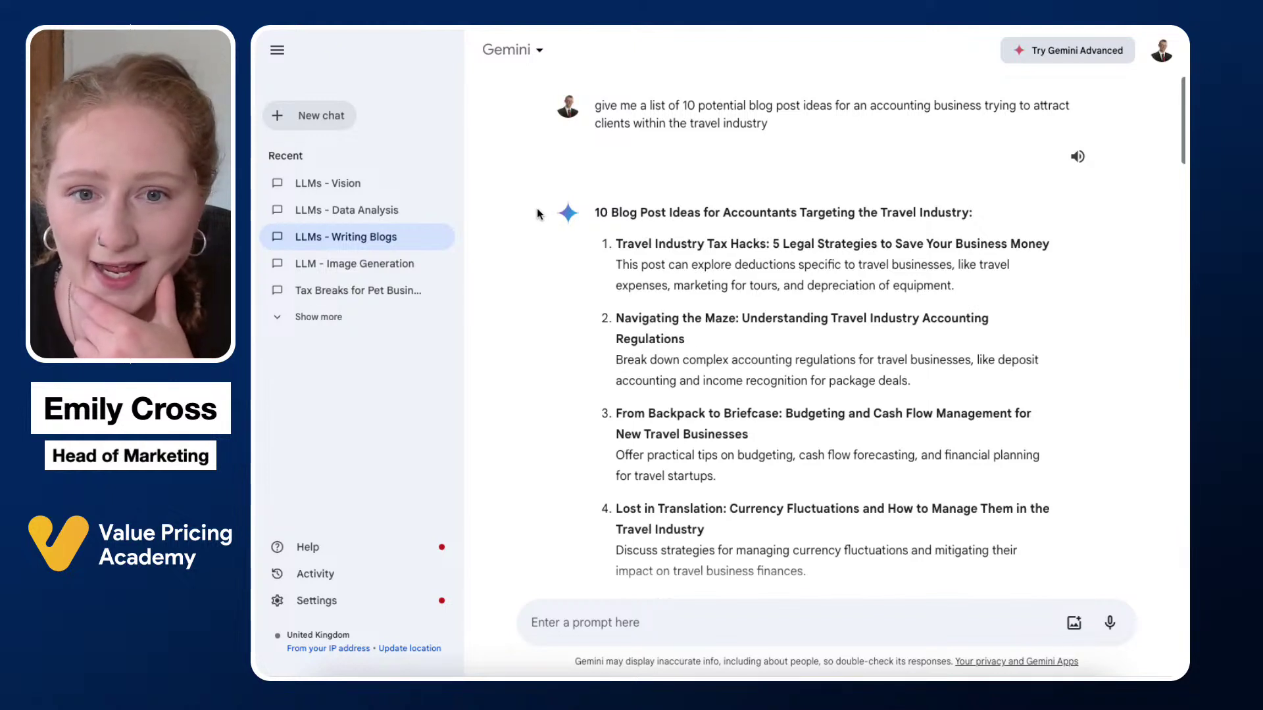
{"action": "scroll", "coordinate": [537, 211], "scroll_direction": "down", "scroll_amount": 1}
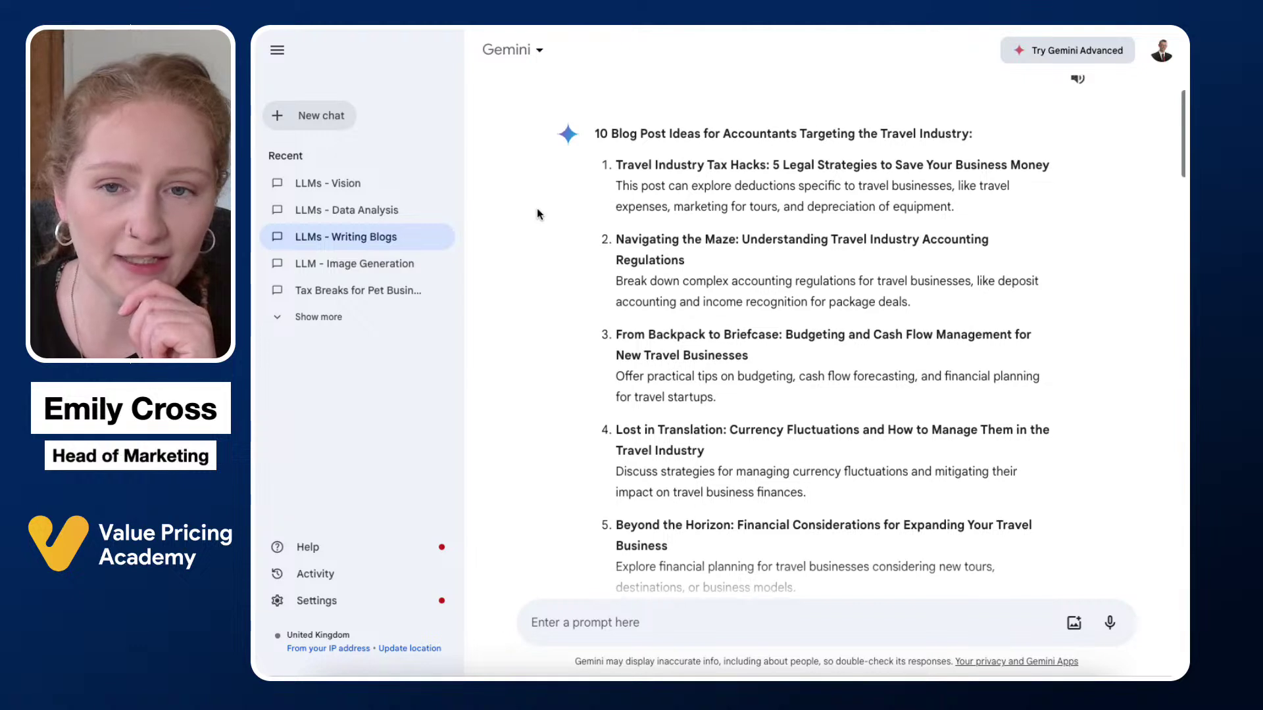
{"action": "scroll", "coordinate": [537, 208], "scroll_direction": "down", "scroll_amount": 1}
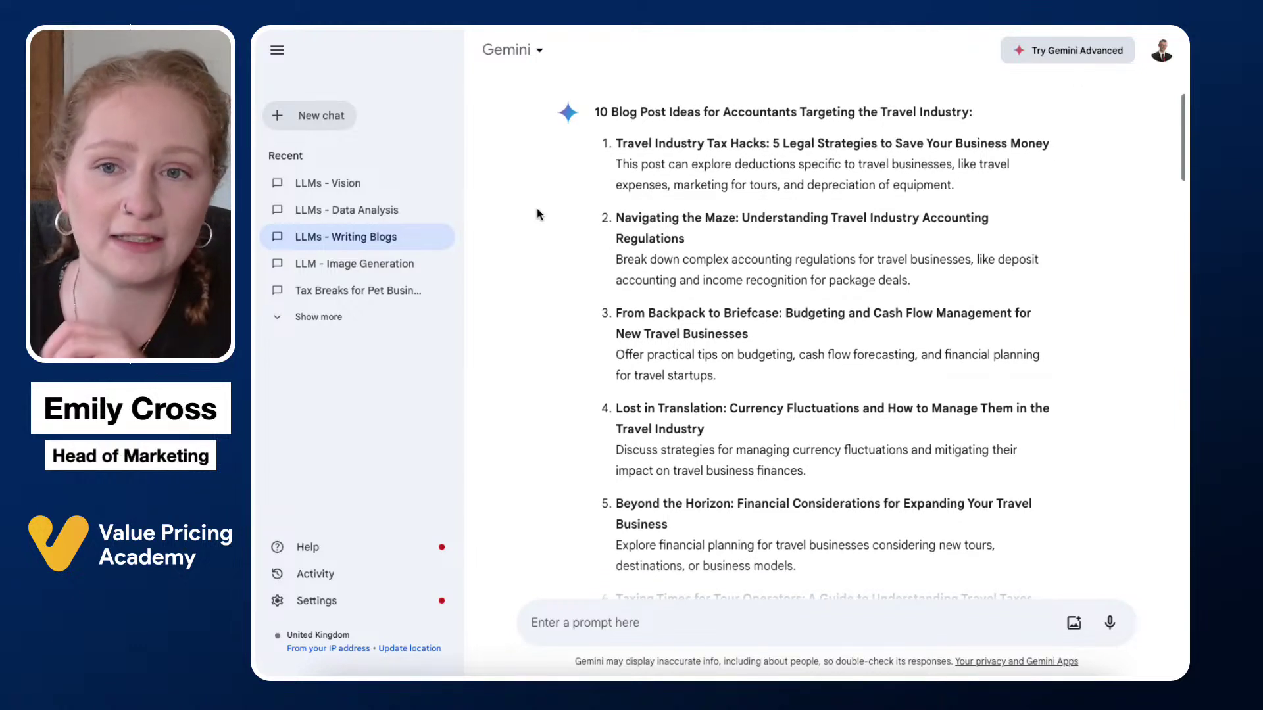
{"action": "scroll", "coordinate": [537, 209], "scroll_direction": "down", "scroll_amount": 1}
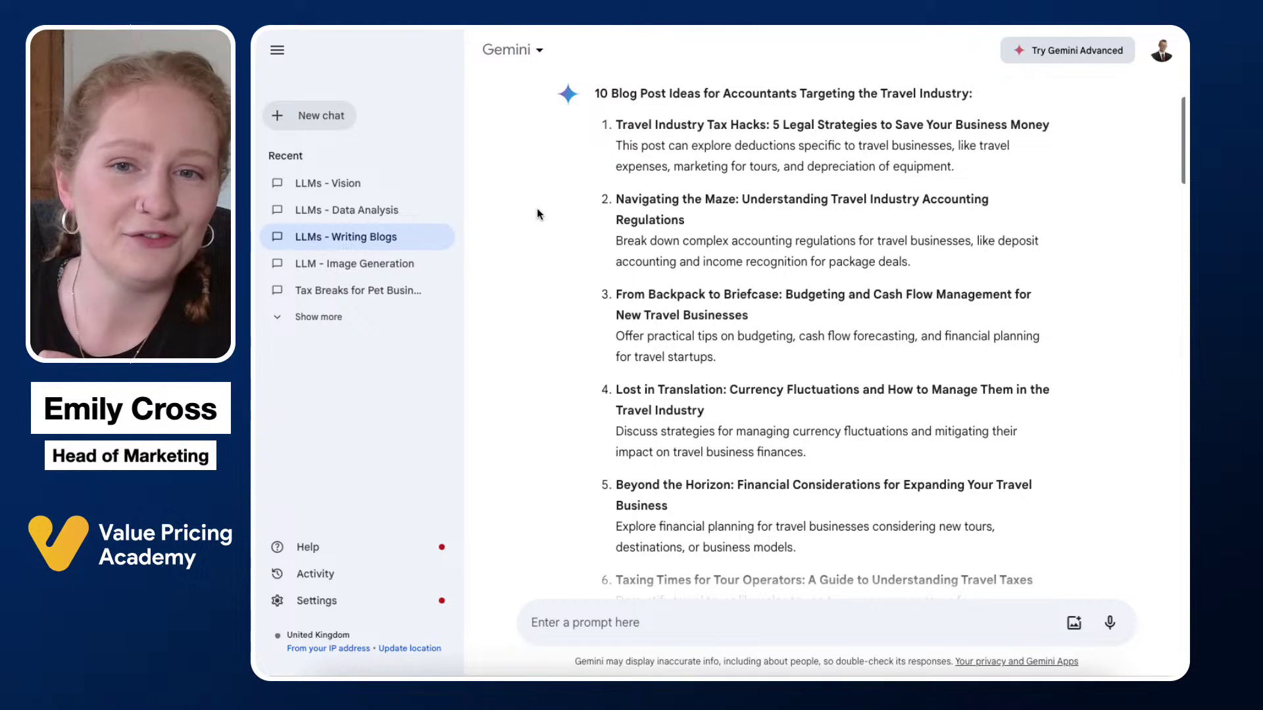
{"action": "scroll", "coordinate": [537, 209], "scroll_direction": "down", "scroll_amount": 1}
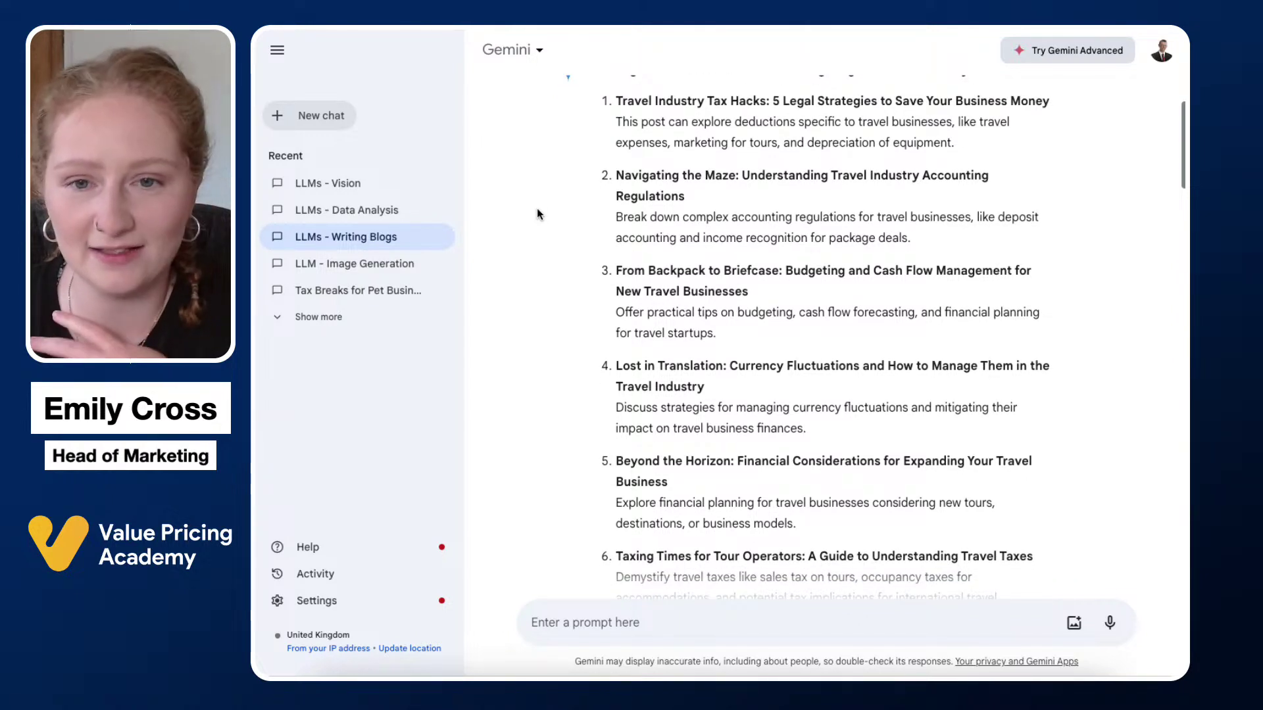
{"action": "scroll", "coordinate": [536, 209], "scroll_direction": "down", "scroll_amount": 2}
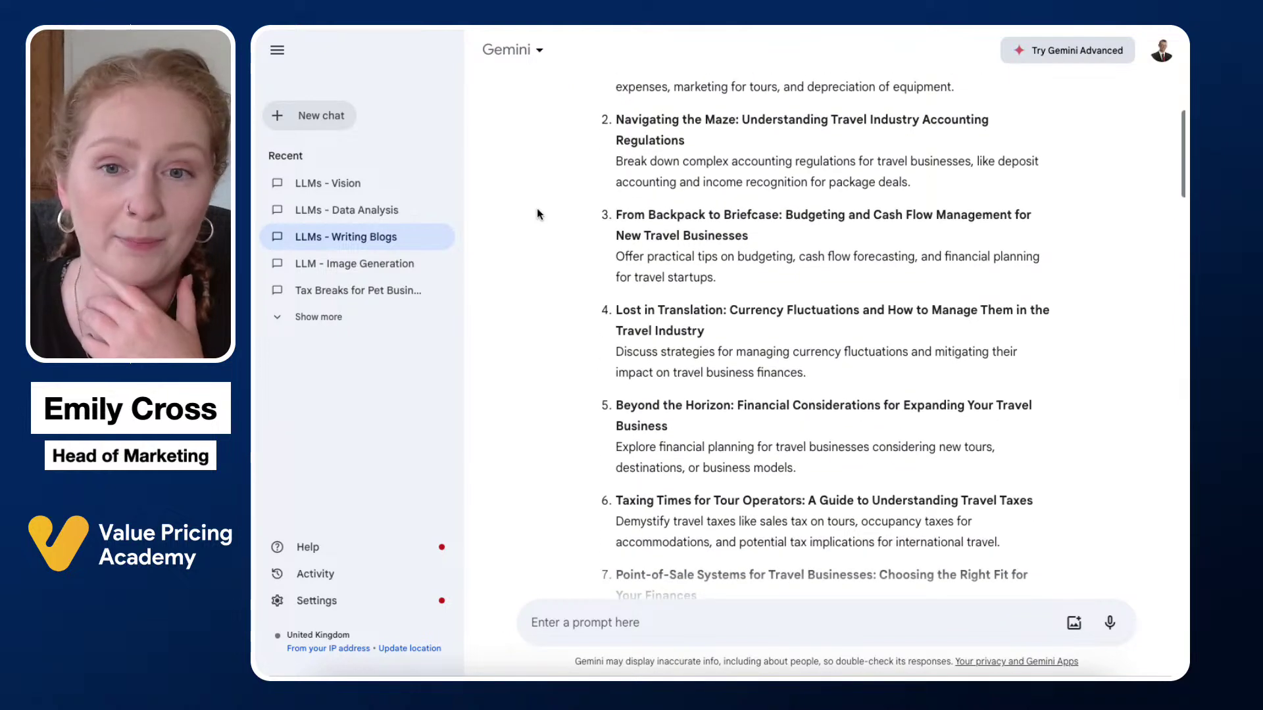
{"action": "scroll", "coordinate": [537, 214], "scroll_direction": "down", "scroll_amount": 1}
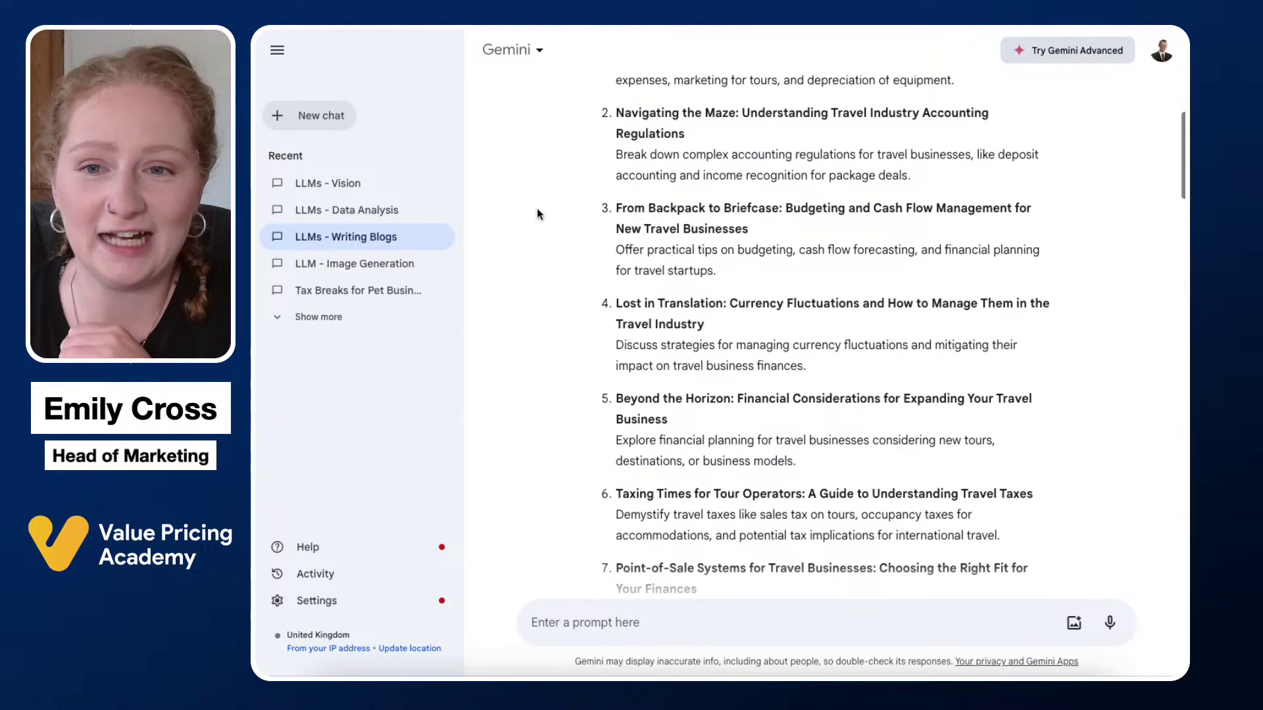
{"action": "scroll", "coordinate": [537, 214], "scroll_direction": "up", "scroll_amount": 3}
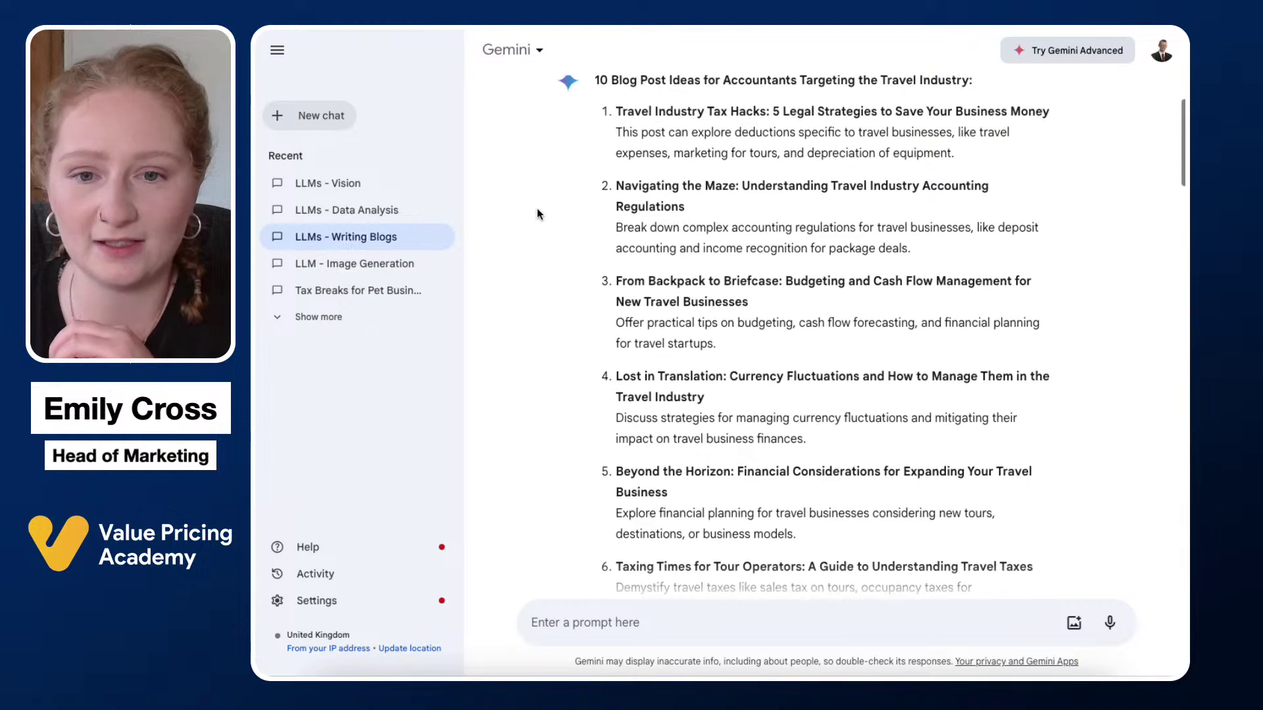
{"action": "scroll", "coordinate": [537, 213], "scroll_direction": "up", "scroll_amount": 1}
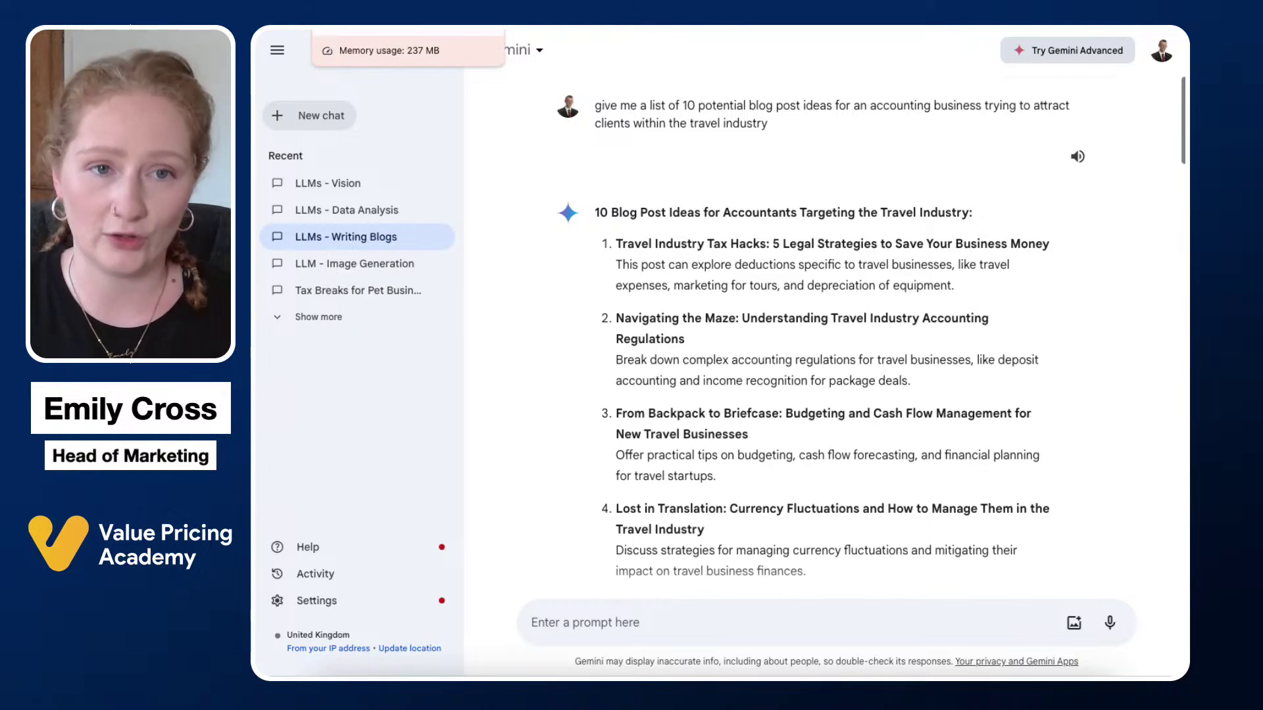
Switch to ChatGPT and compare its SEO-optimised blog titles with its original title ideas.
{"action": "left_click", "coordinate": [309, 27]}
{"action": "scroll", "coordinate": [874, 428], "scroll_direction": "down", "scroll_amount": 15}
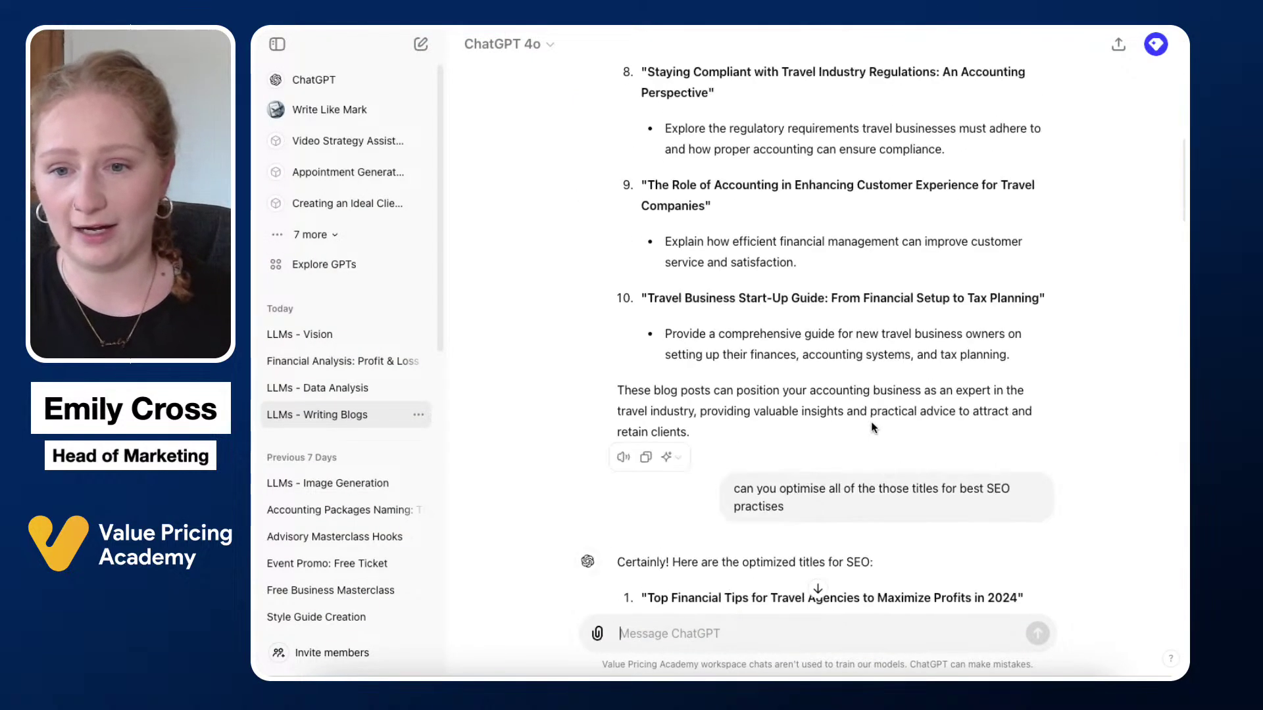
{"action": "scroll", "coordinate": [874, 428], "scroll_direction": "down", "scroll_amount": 1}
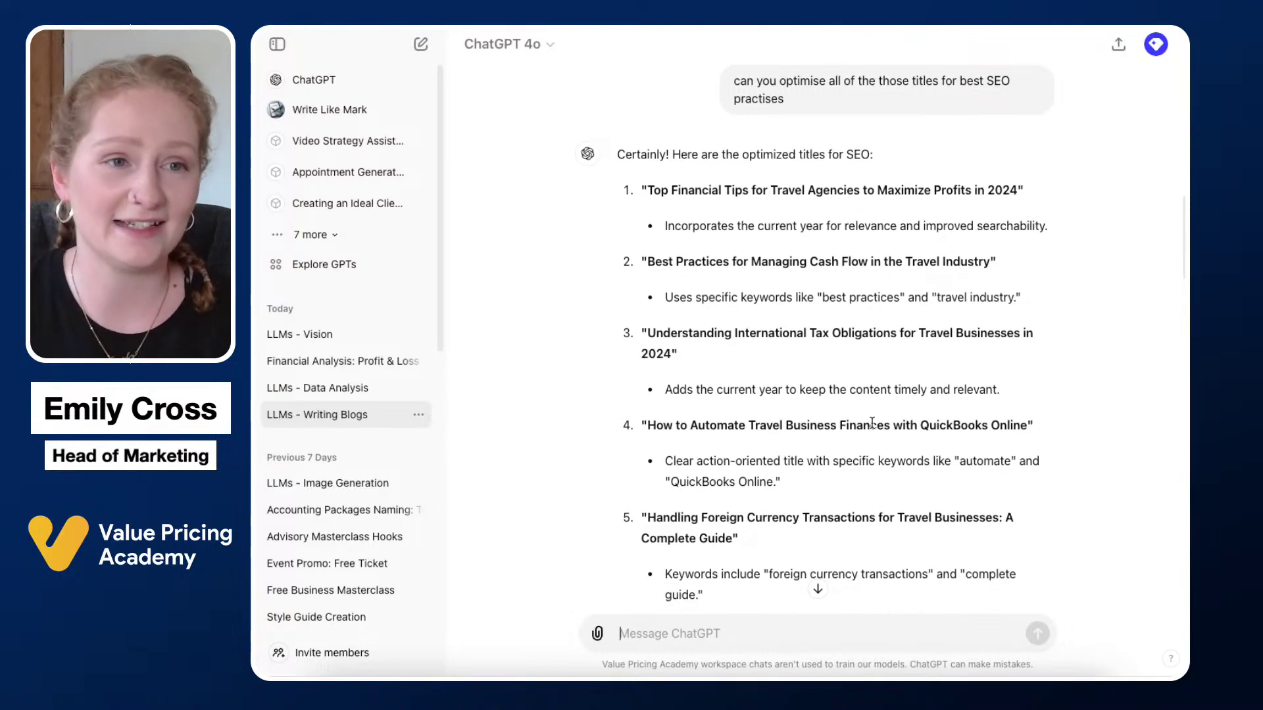
{"action": "scroll", "coordinate": [872, 425], "scroll_direction": "down", "scroll_amount": 2}
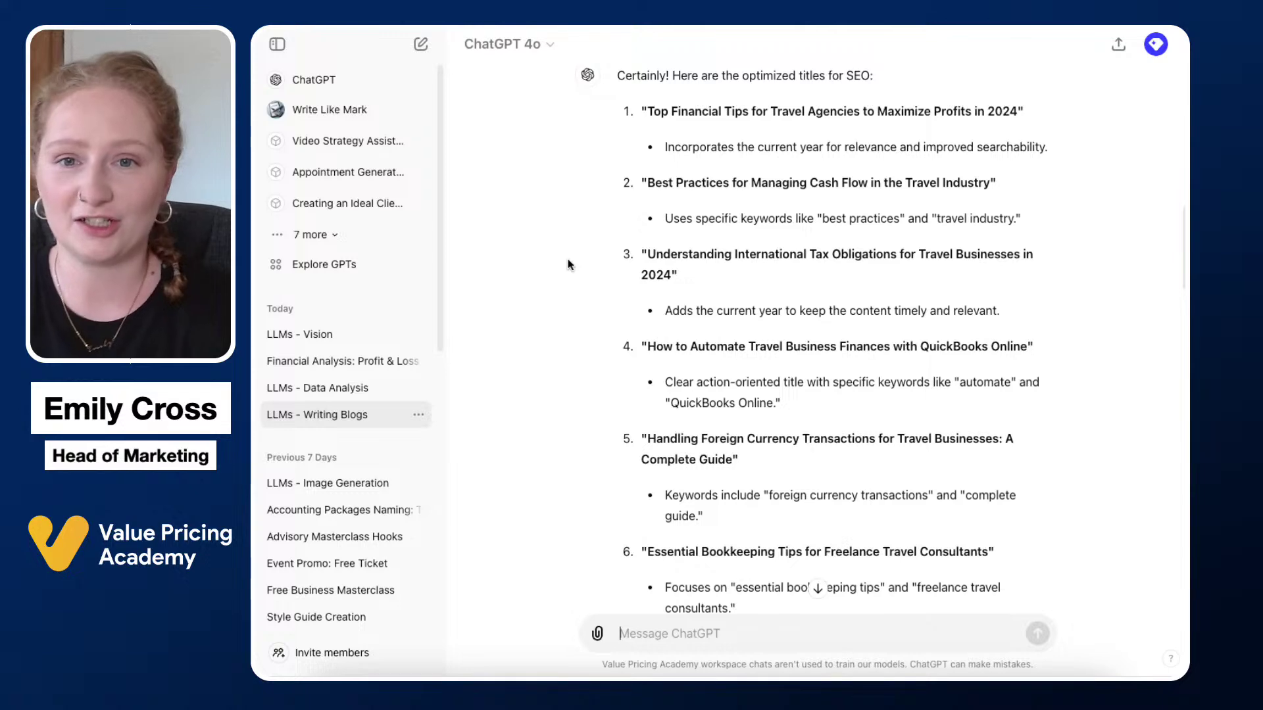
{"action": "scroll", "coordinate": [568, 261], "scroll_direction": "up", "scroll_amount": 5}
{"action": "scroll", "coordinate": [568, 260], "scroll_direction": "up", "scroll_amount": 15}
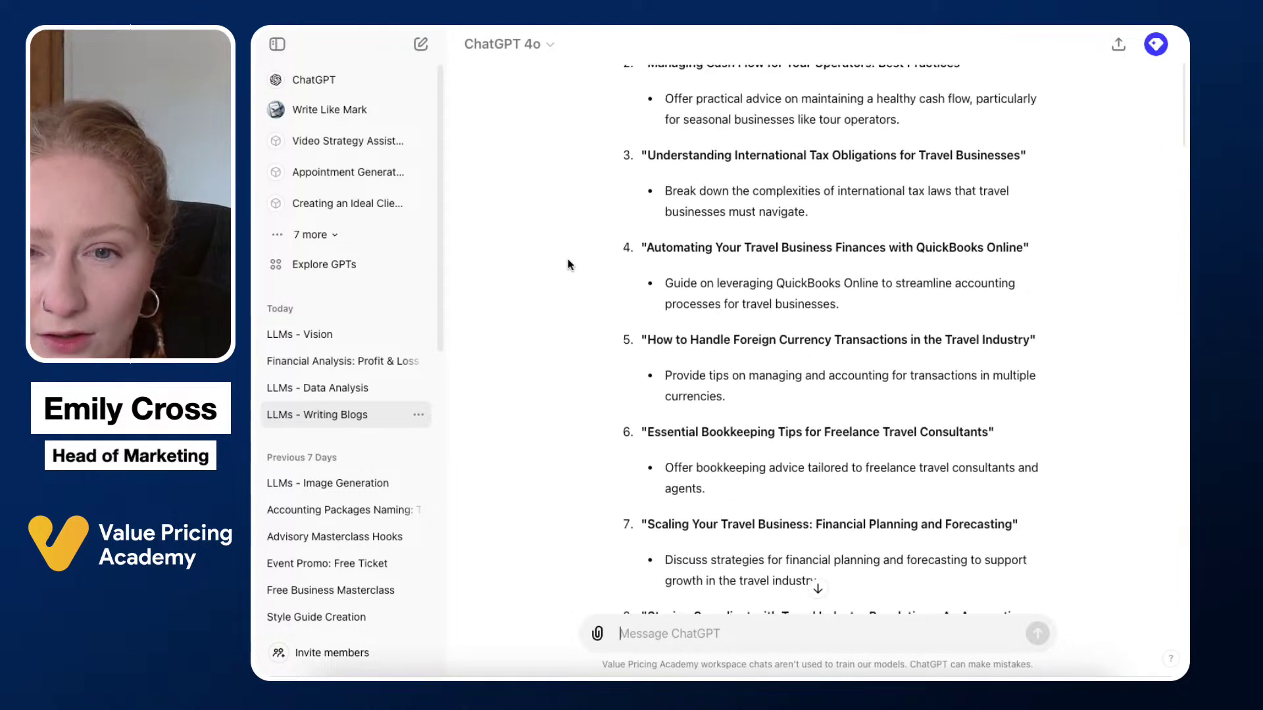
{"action": "scroll", "coordinate": [569, 264], "scroll_direction": "up", "scroll_amount": 2}
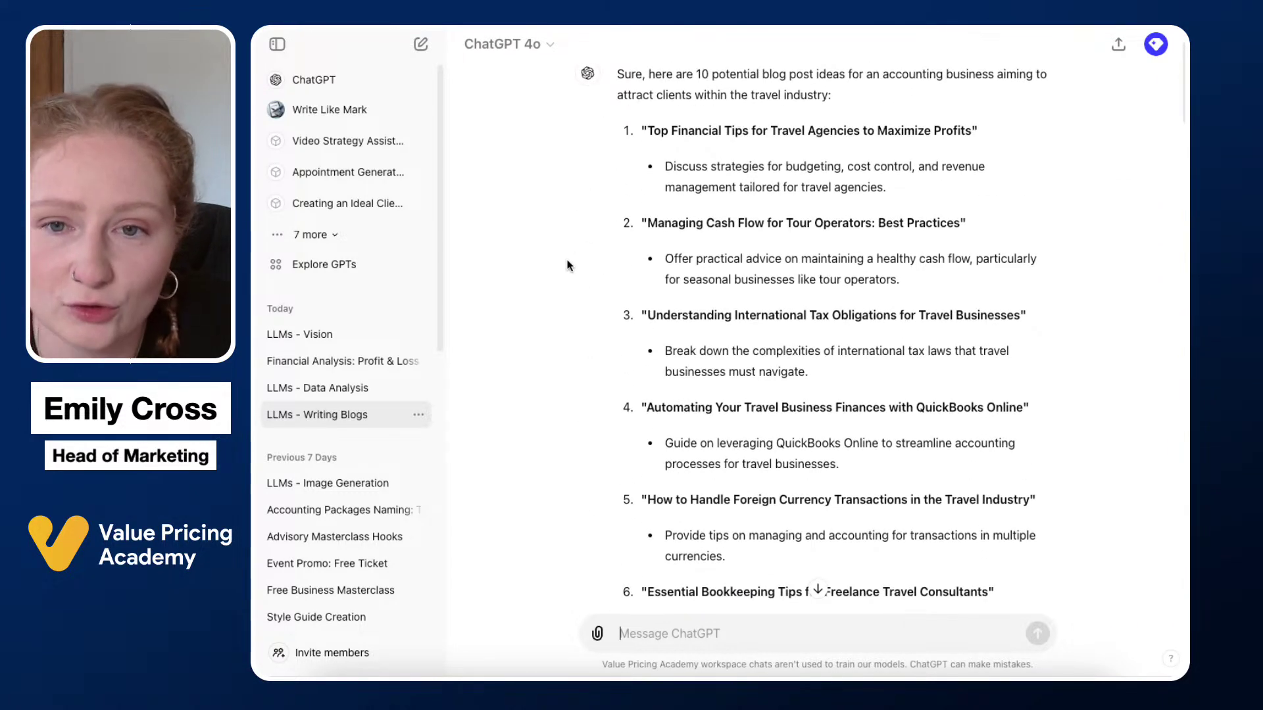
{"action": "scroll", "coordinate": [574, 262], "scroll_direction": "down", "scroll_amount": 12}
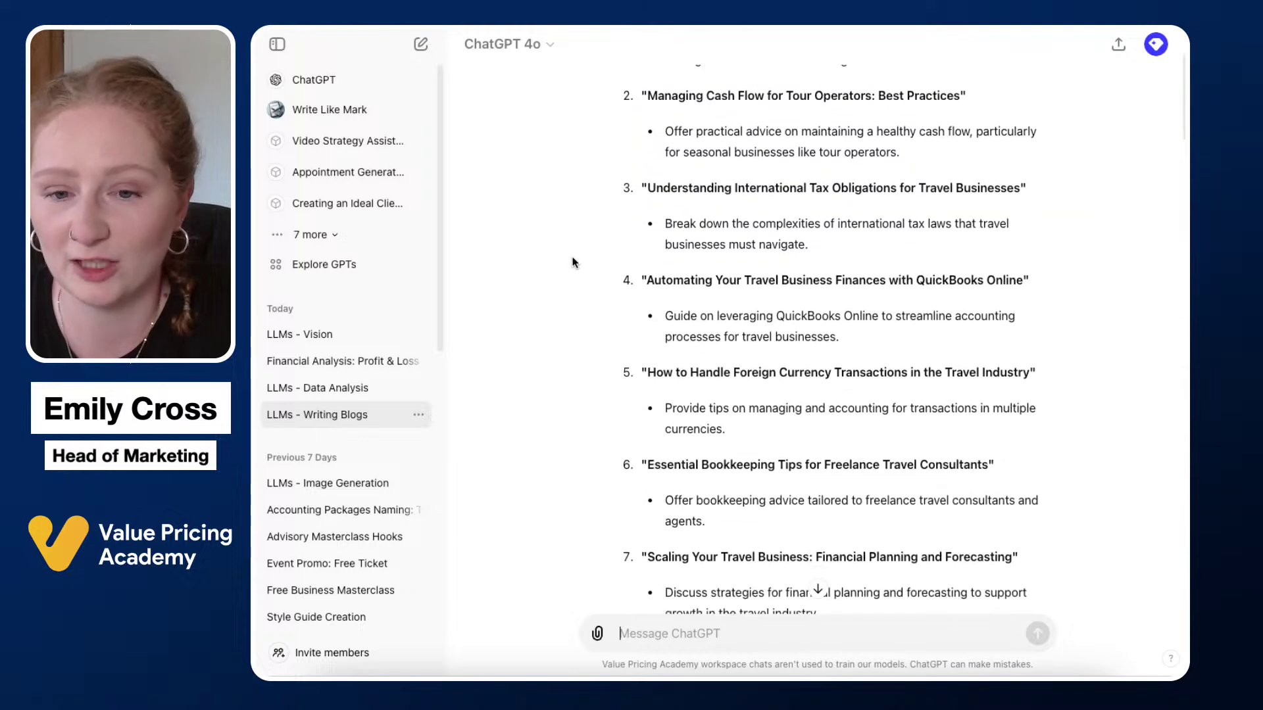
{"action": "scroll", "coordinate": [572, 263], "scroll_direction": "down", "scroll_amount": 7}
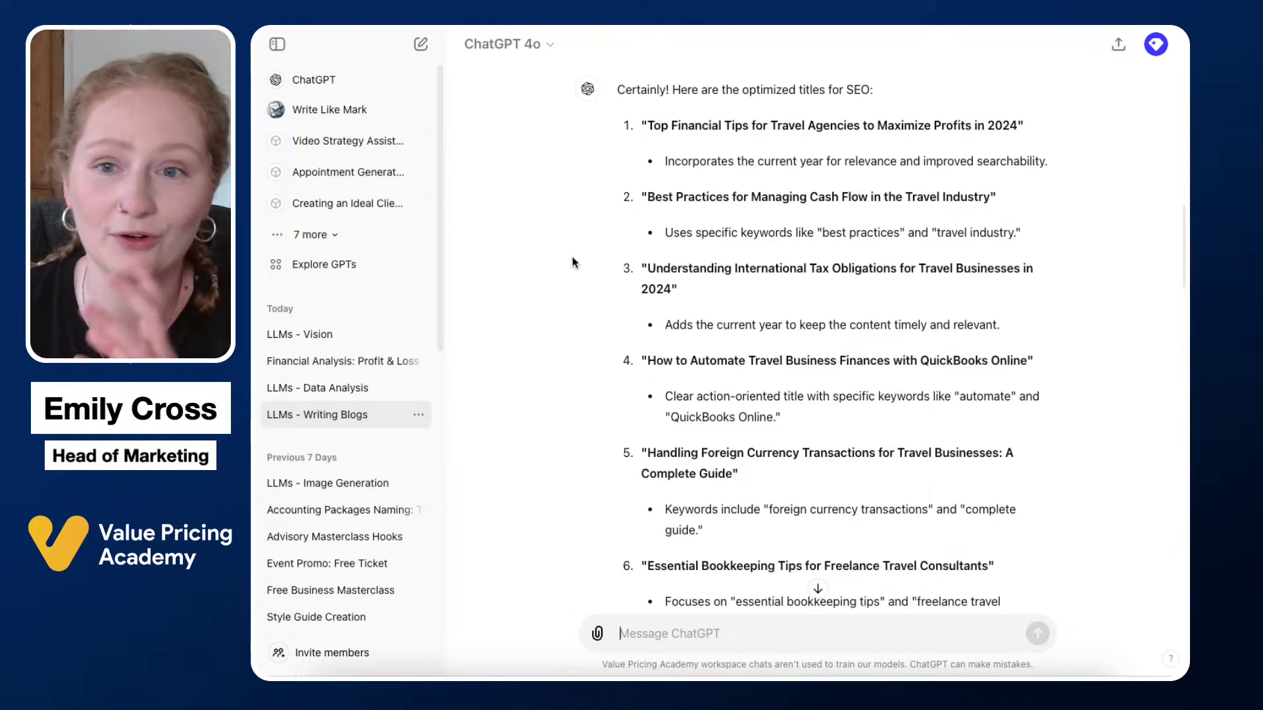
{"action": "scroll", "coordinate": [578, 263], "scroll_direction": "down", "scroll_amount": 2}
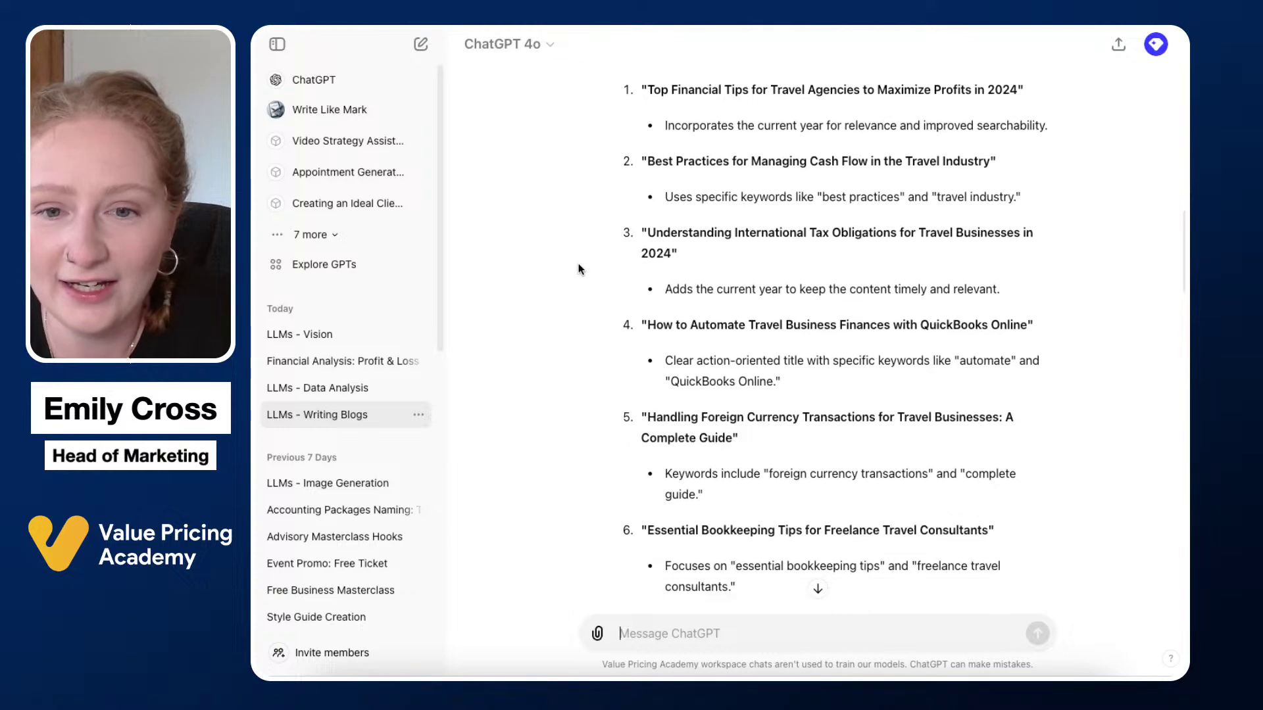
{"action": "scroll", "coordinate": [578, 263], "scroll_direction": "down", "scroll_amount": 5}
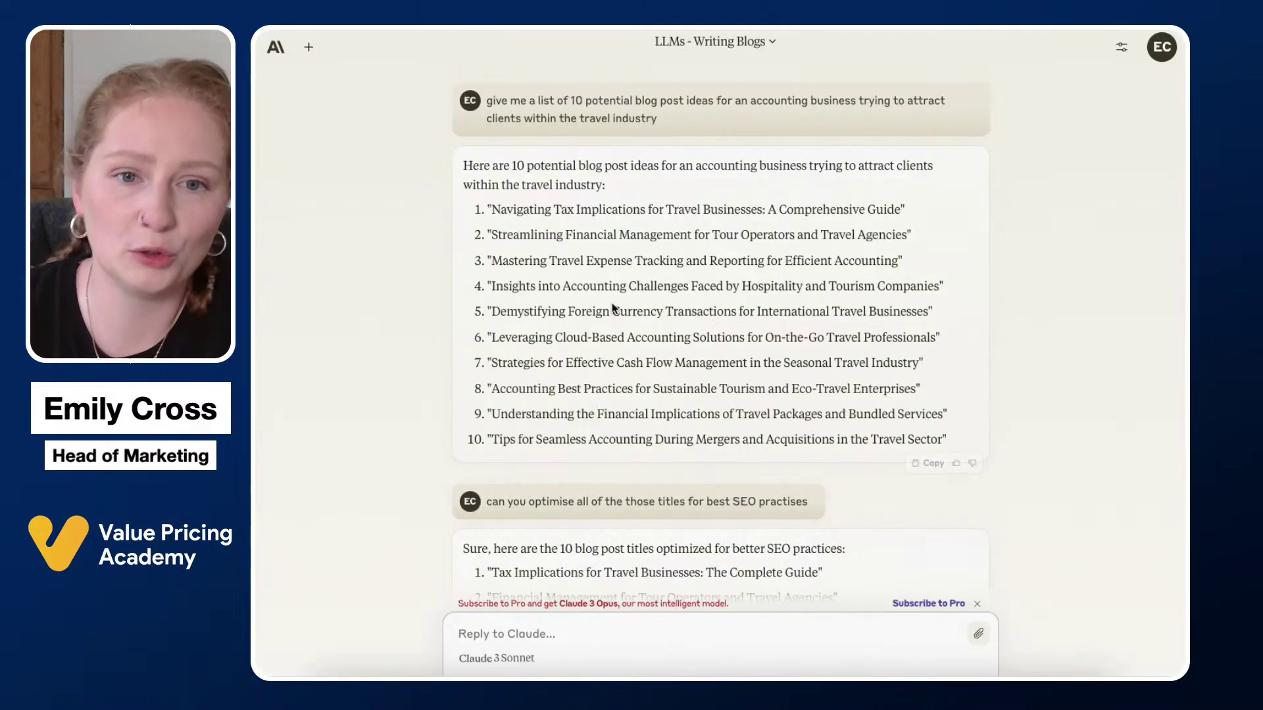
Examine Claude's SEO-optimised versions of its 10 blog titles and its tips for optimising them.
{"action": "scroll", "coordinate": [674, 332], "scroll_direction": "down", "scroll_amount": 5}
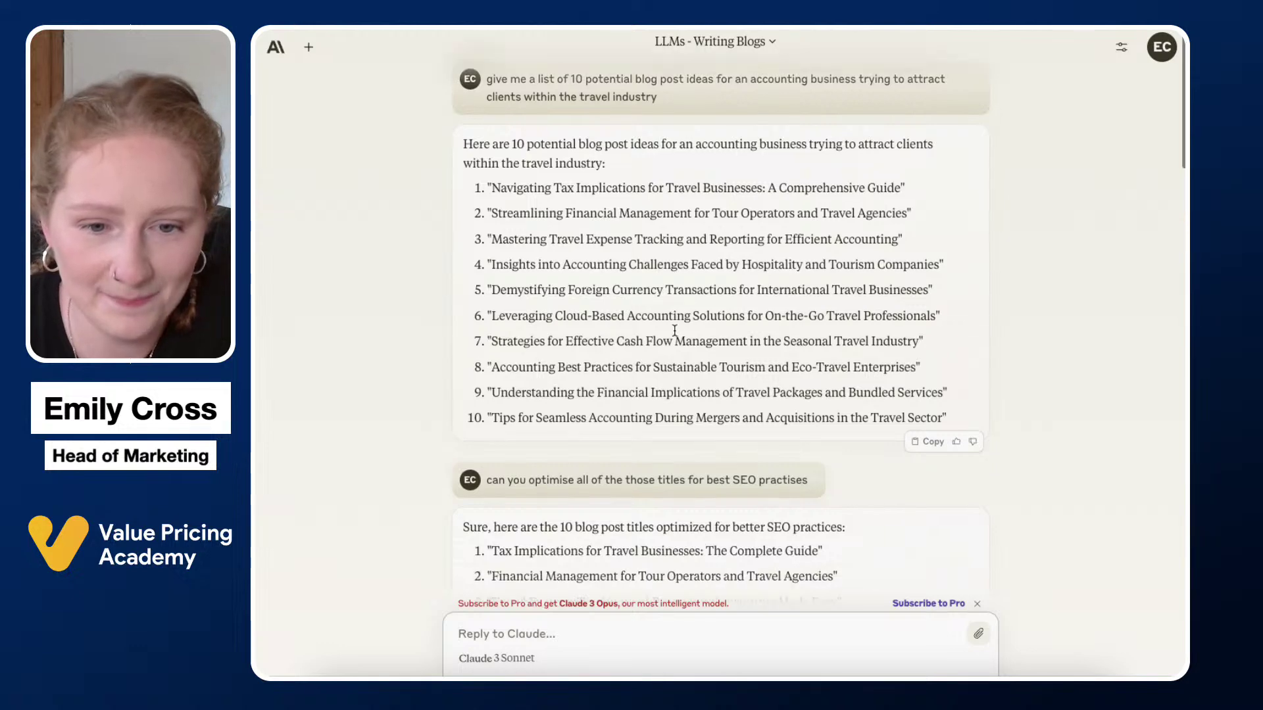
{"action": "scroll", "coordinate": [674, 329], "scroll_direction": "down", "scroll_amount": 1}
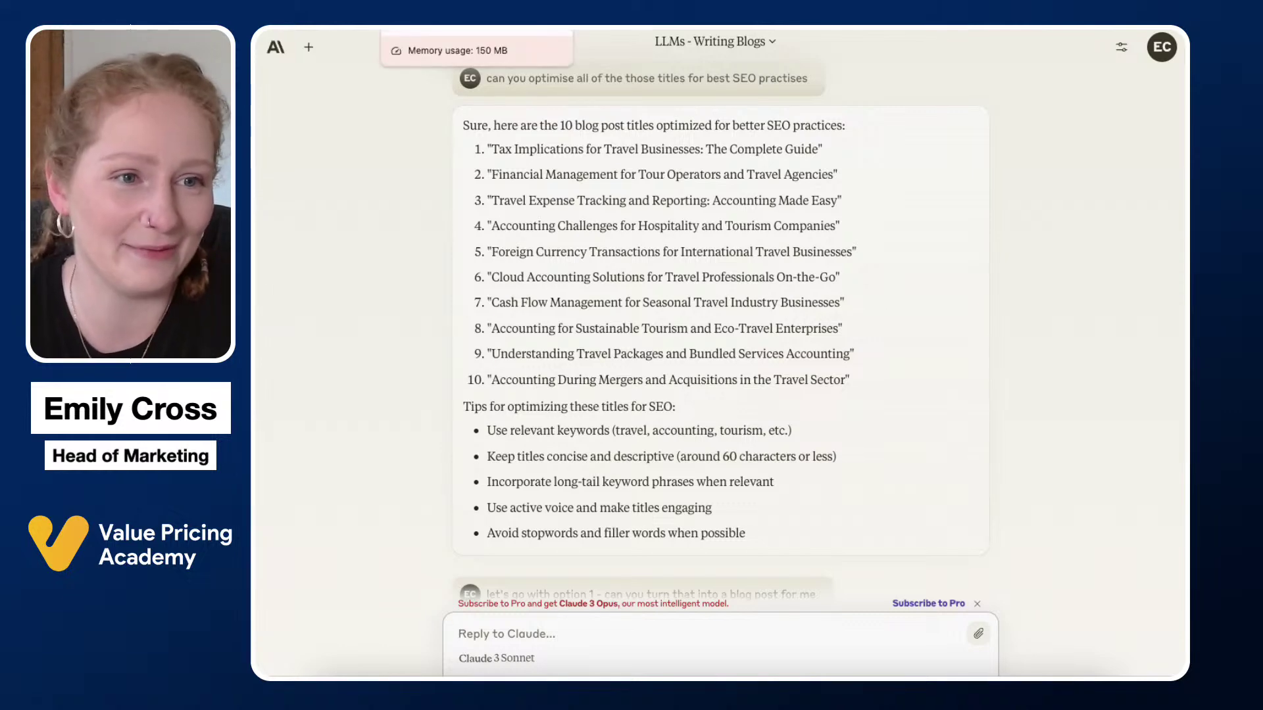
Switch to Gemini and review its 10 SEO-optimised blog post titles with their listed keywords.
{"action": "left_click", "coordinate": [461, 26]}
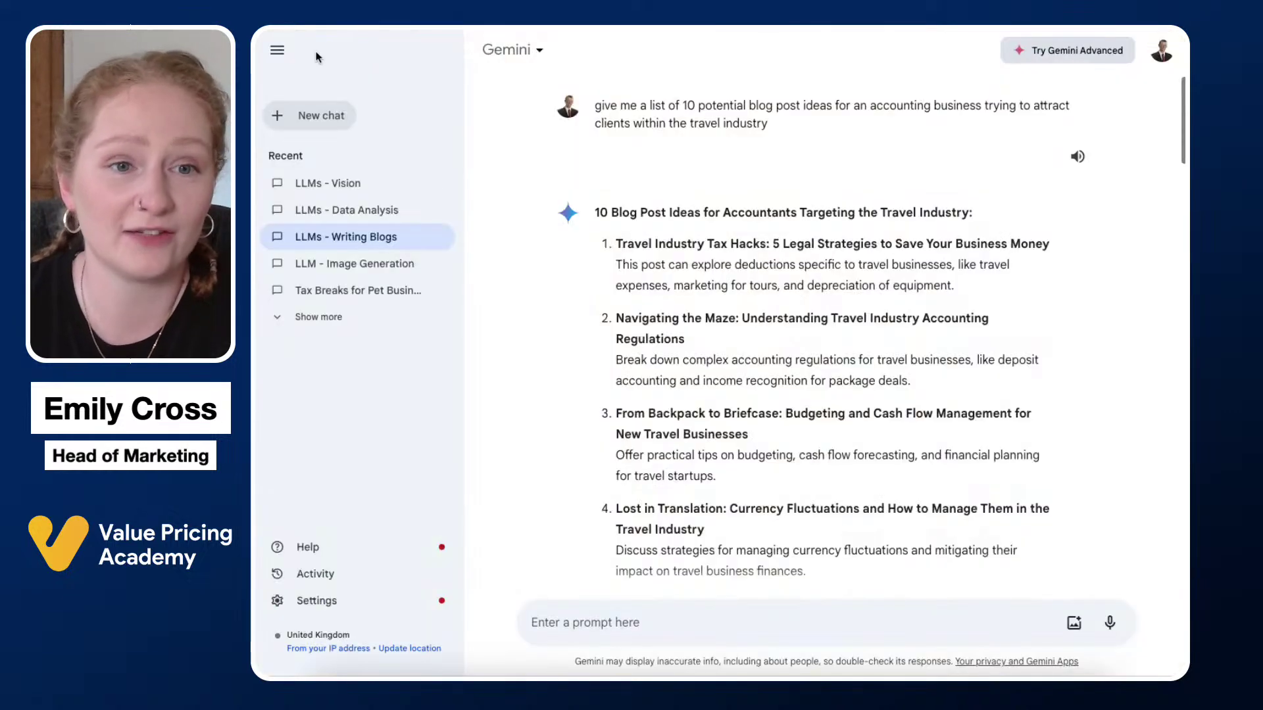
{"action": "scroll", "coordinate": [579, 196], "scroll_direction": "down", "scroll_amount": 3}
{"action": "scroll", "coordinate": [579, 196], "scroll_direction": "down", "scroll_amount": 15}
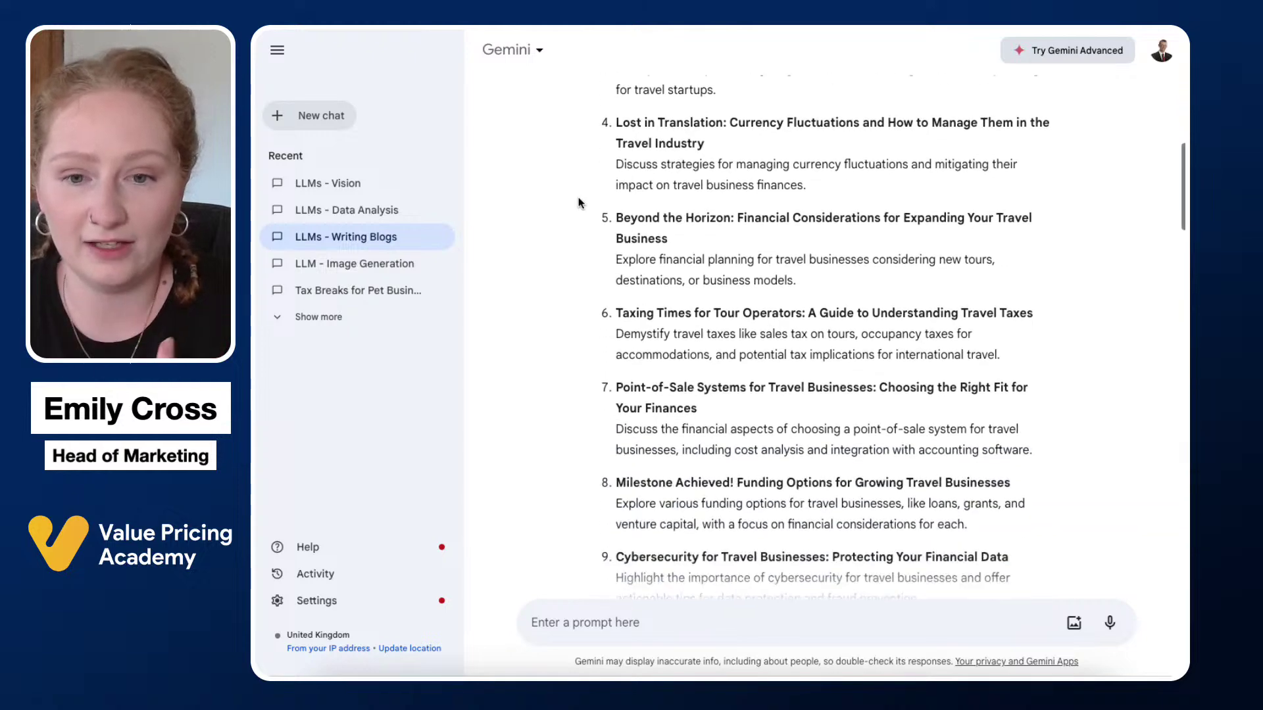
{"action": "scroll", "coordinate": [578, 196], "scroll_direction": "down", "scroll_amount": 2}
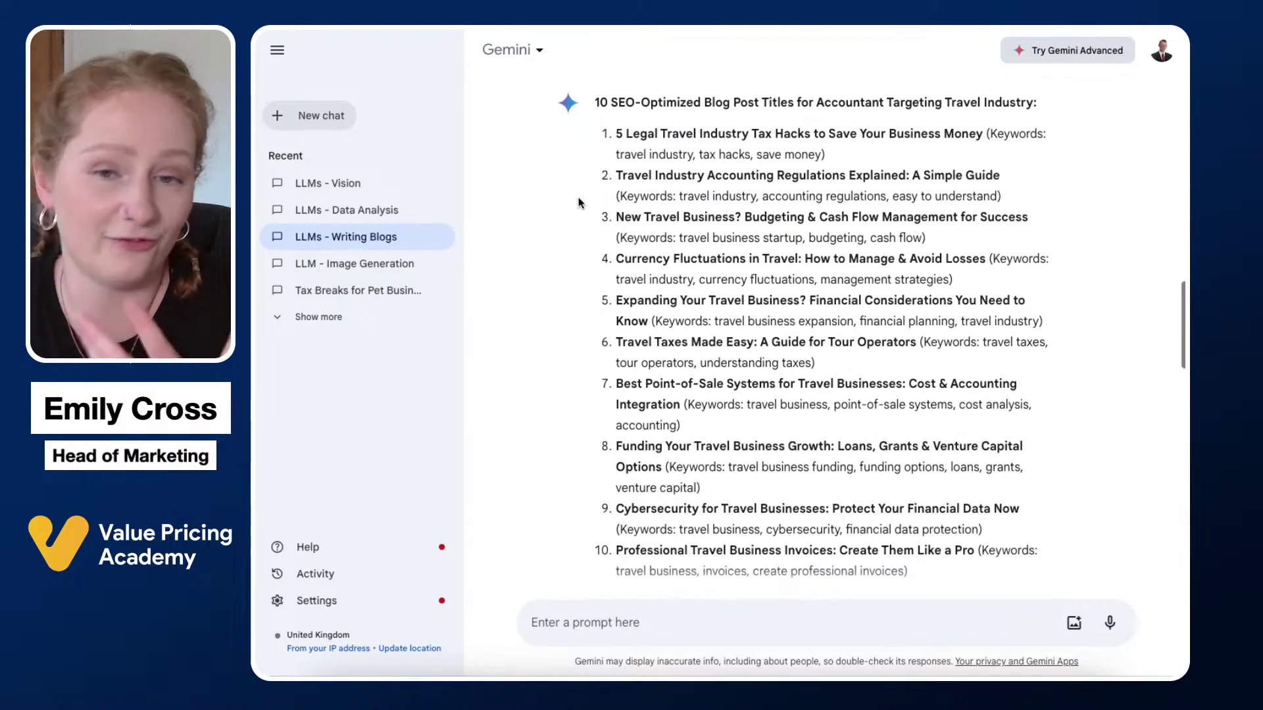
{"action": "scroll", "coordinate": [578, 196], "scroll_direction": "up", "scroll_amount": 2}
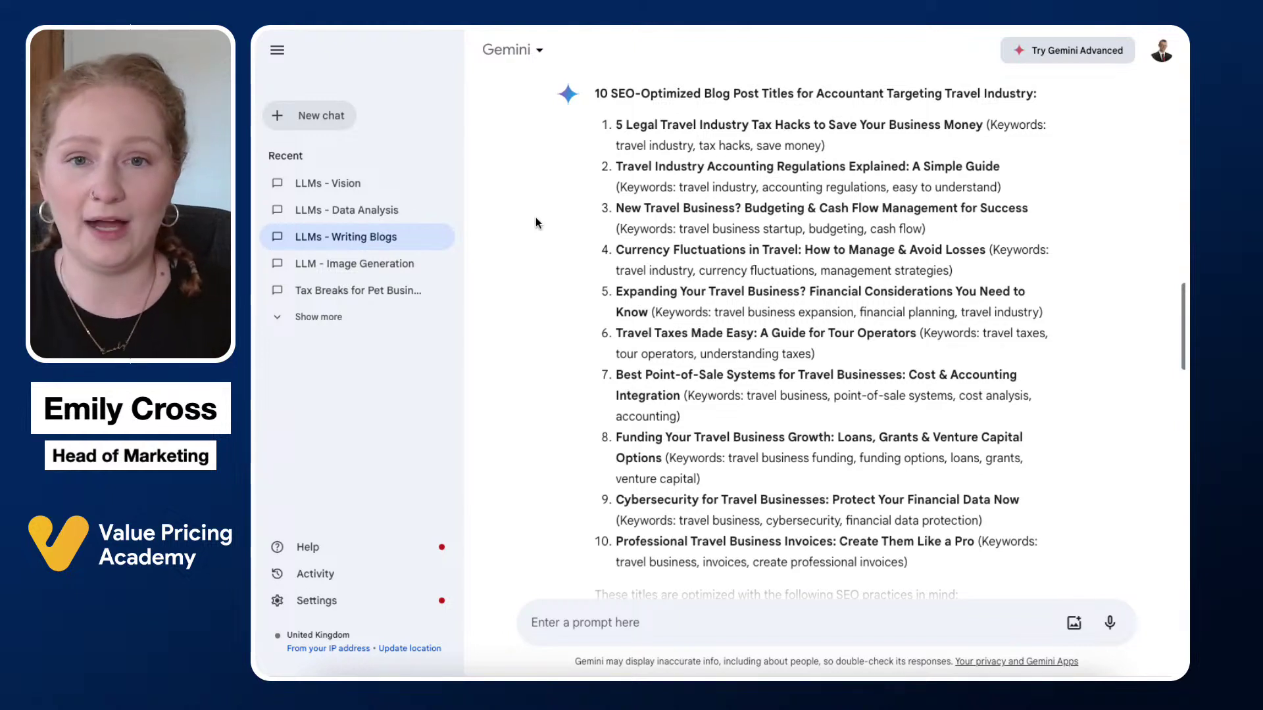
{"action": "scroll", "coordinate": [535, 218], "scroll_direction": "down", "scroll_amount": 1}
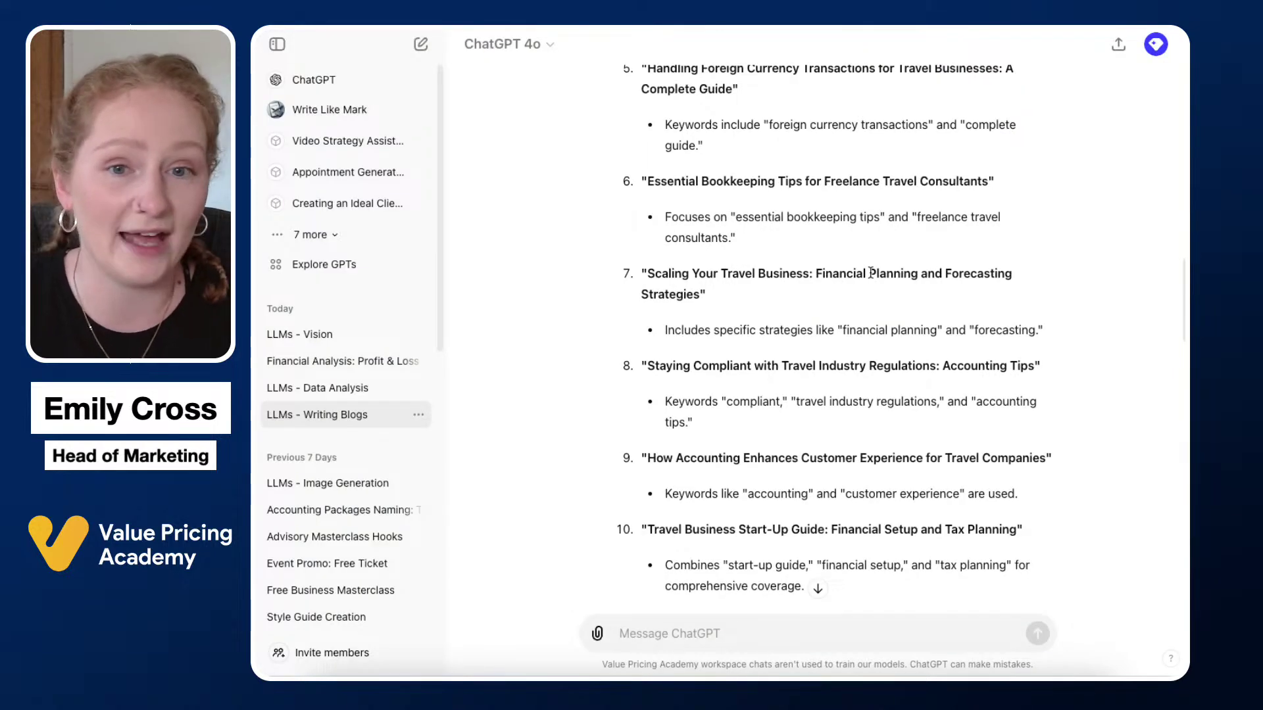
Switch to ChatGPT and find its blog post for the title "5 Legal Travel Industry Tax Hacks to Save Your Business Money".
{"action": "scroll", "coordinate": [771, 287], "scroll_direction": "down", "scroll_amount": 5}
{"action": "scroll", "coordinate": [771, 287], "scroll_direction": "down", "scroll_amount": 4}
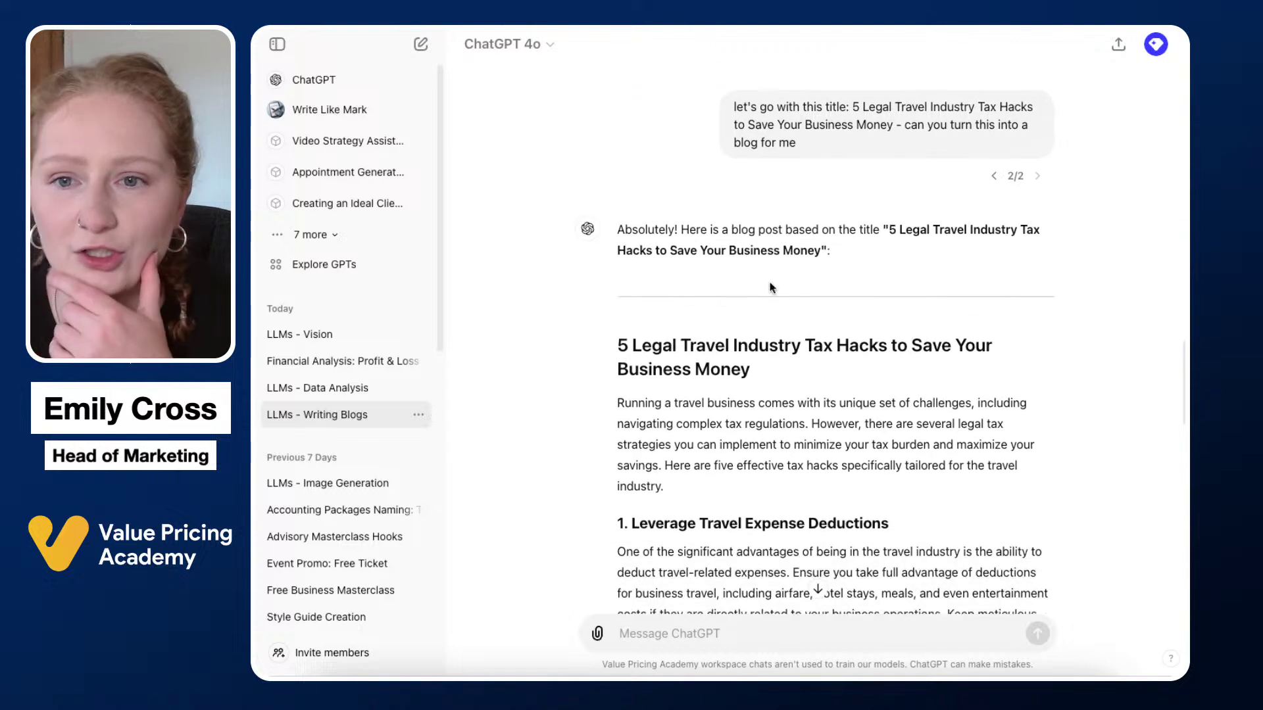
{"action": "scroll", "coordinate": [771, 291], "scroll_direction": "up", "scroll_amount": 1}
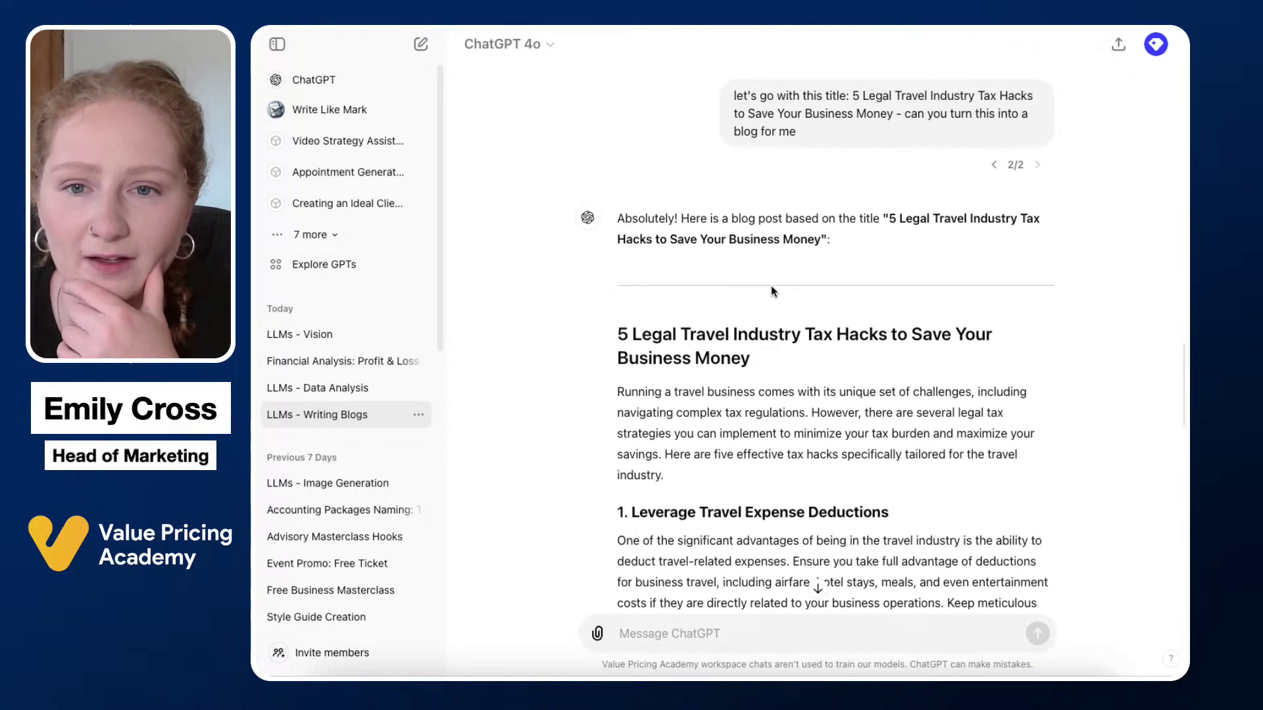
{"action": "scroll", "coordinate": [771, 292], "scroll_direction": "down", "scroll_amount": 1}
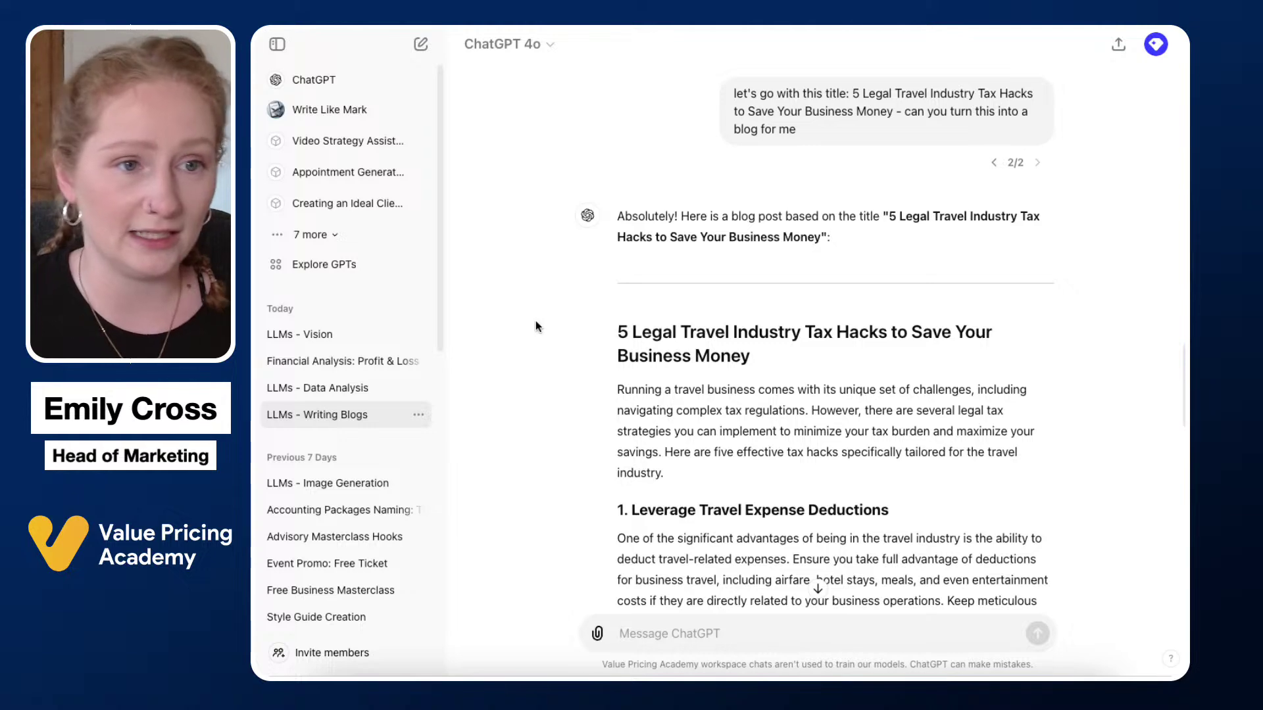
Read ChatGPT's blog post from the introduction through its five tax hacks and pro tips to the conclusion.
{"action": "scroll", "coordinate": [536, 326], "scroll_direction": "down", "scroll_amount": 5}
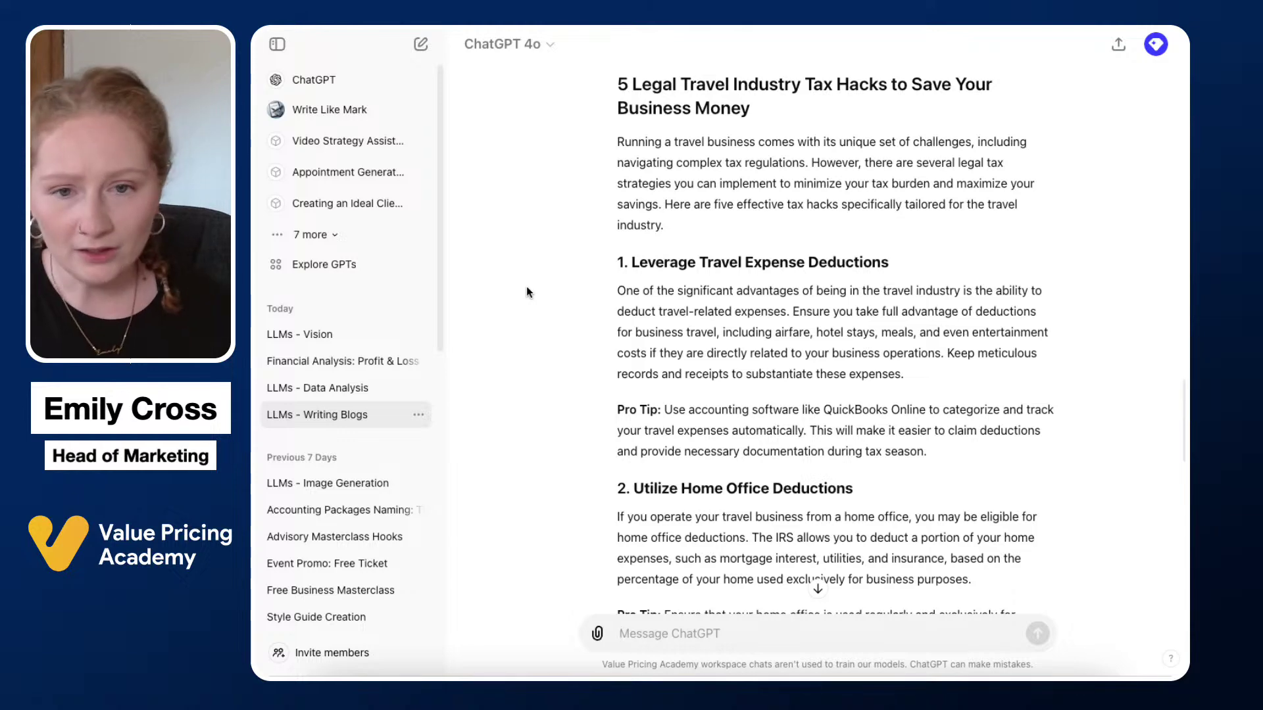
{"action": "scroll", "coordinate": [525, 287], "scroll_direction": "down", "scroll_amount": 2}
{"action": "scroll", "coordinate": [526, 288], "scroll_direction": "down", "scroll_amount": 2}
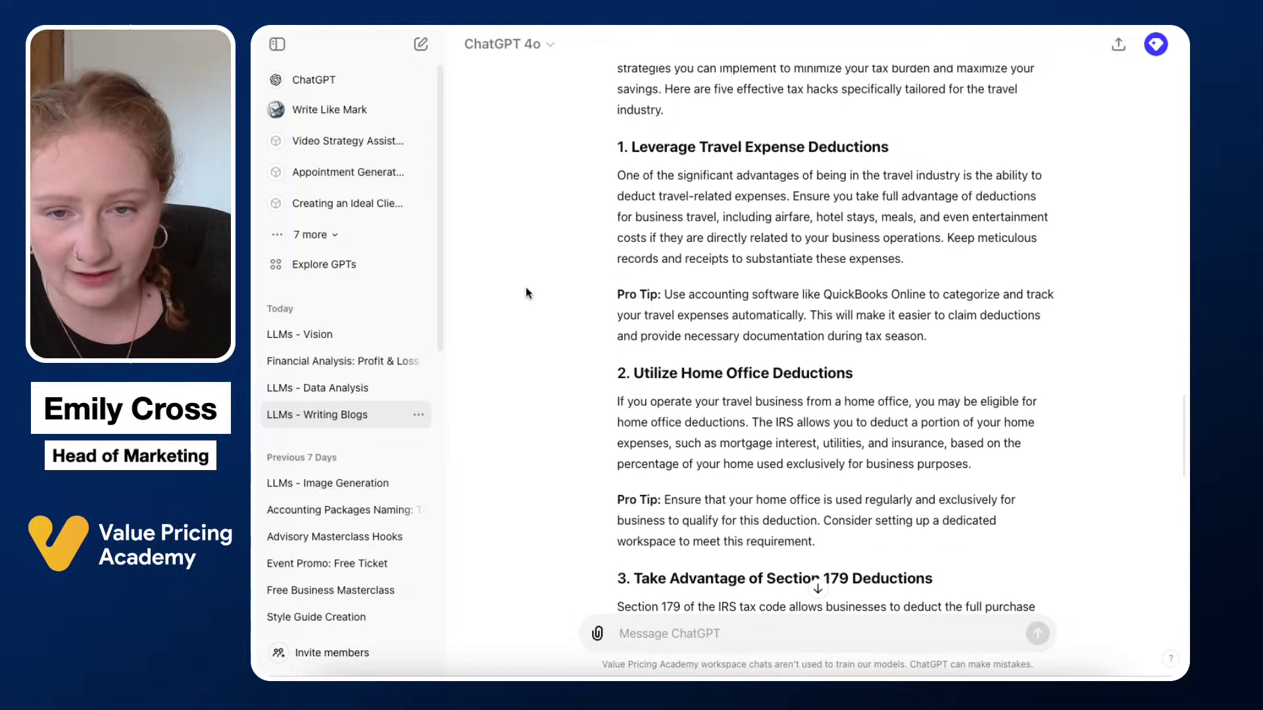
{"action": "scroll", "coordinate": [525, 287], "scroll_direction": "down", "scroll_amount": 5}
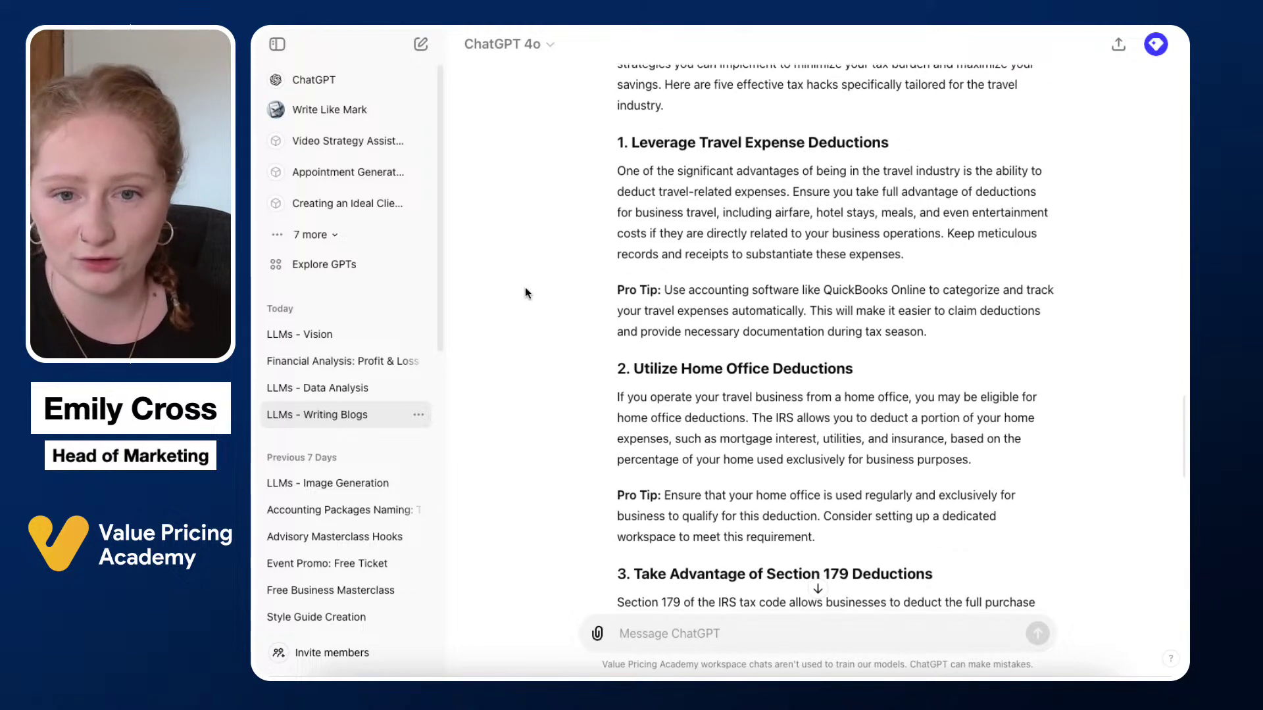
{"action": "scroll", "coordinate": [526, 292], "scroll_direction": "down", "scroll_amount": 6}
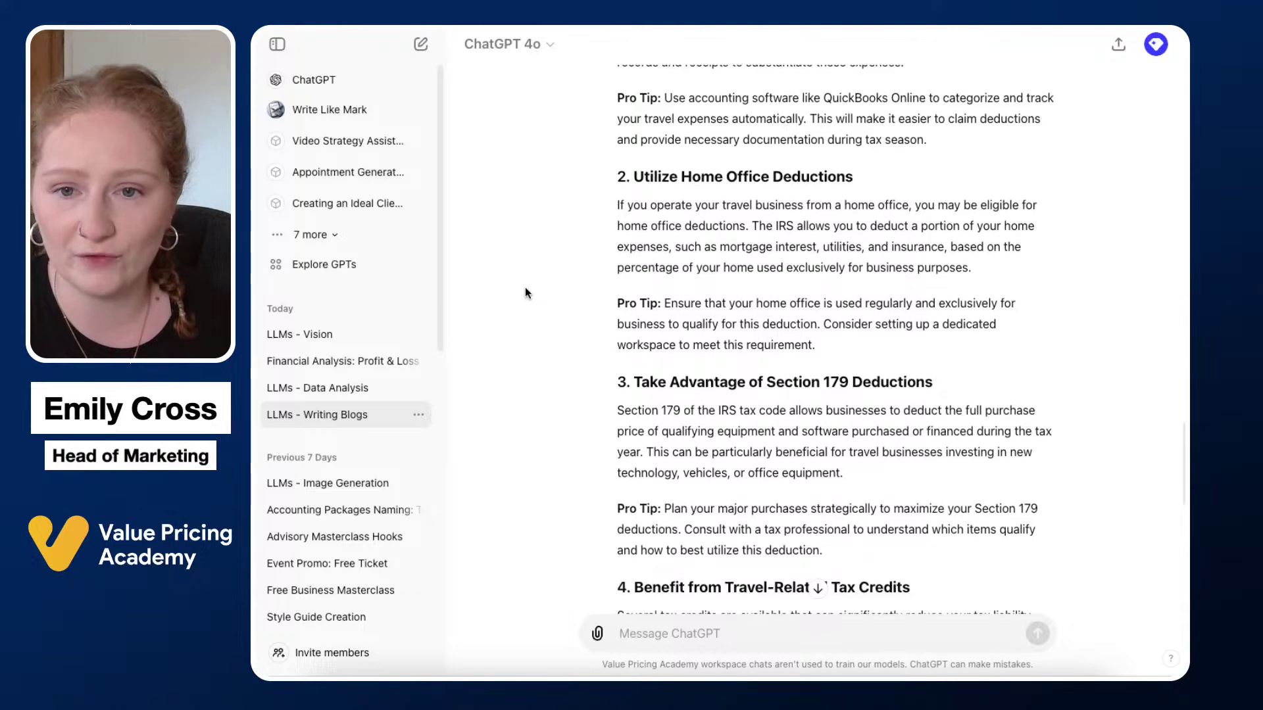
{"action": "scroll", "coordinate": [525, 292], "scroll_direction": "down", "scroll_amount": 1}
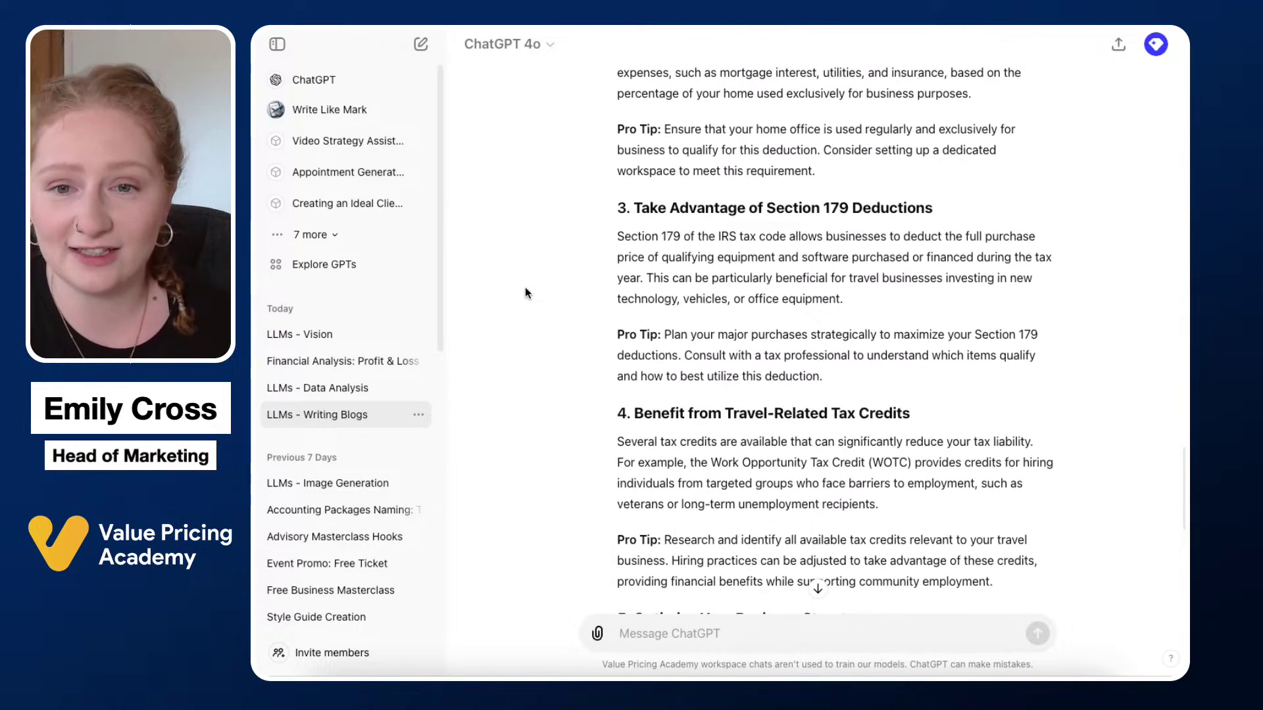
{"action": "scroll", "coordinate": [525, 292], "scroll_direction": "down", "scroll_amount": 7}
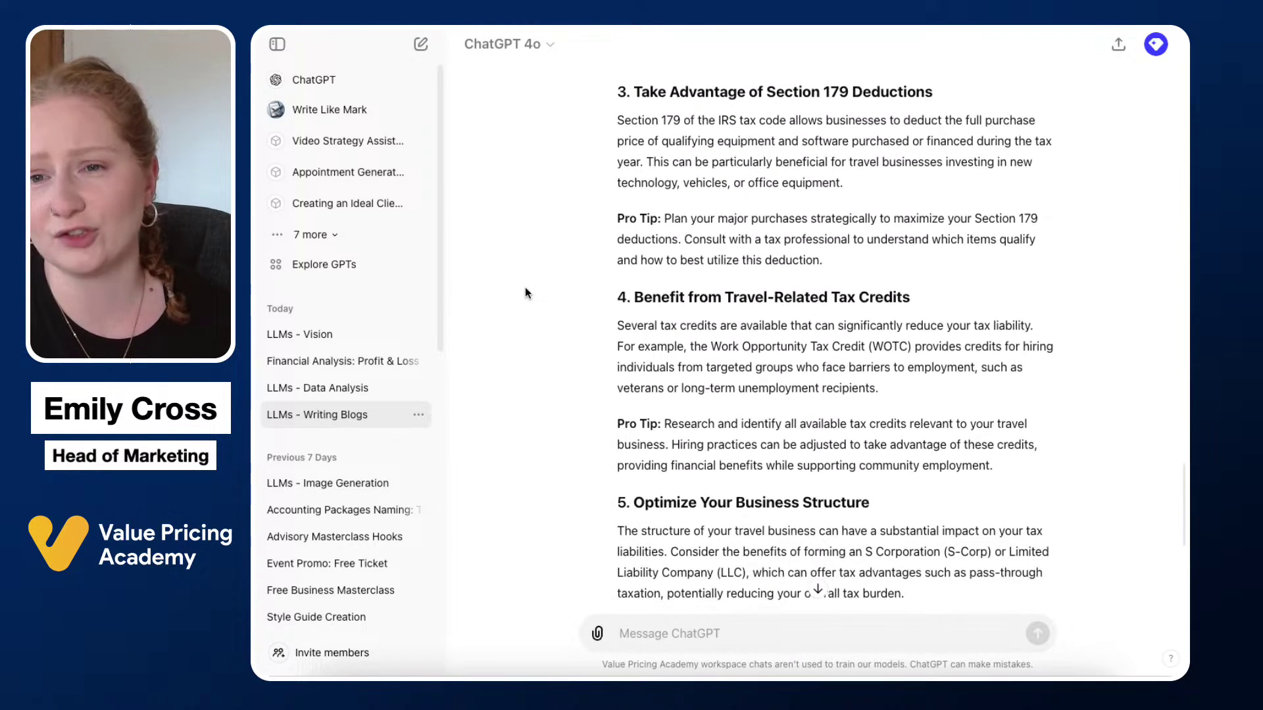
{"action": "scroll", "coordinate": [525, 293], "scroll_direction": "down", "scroll_amount": 4}
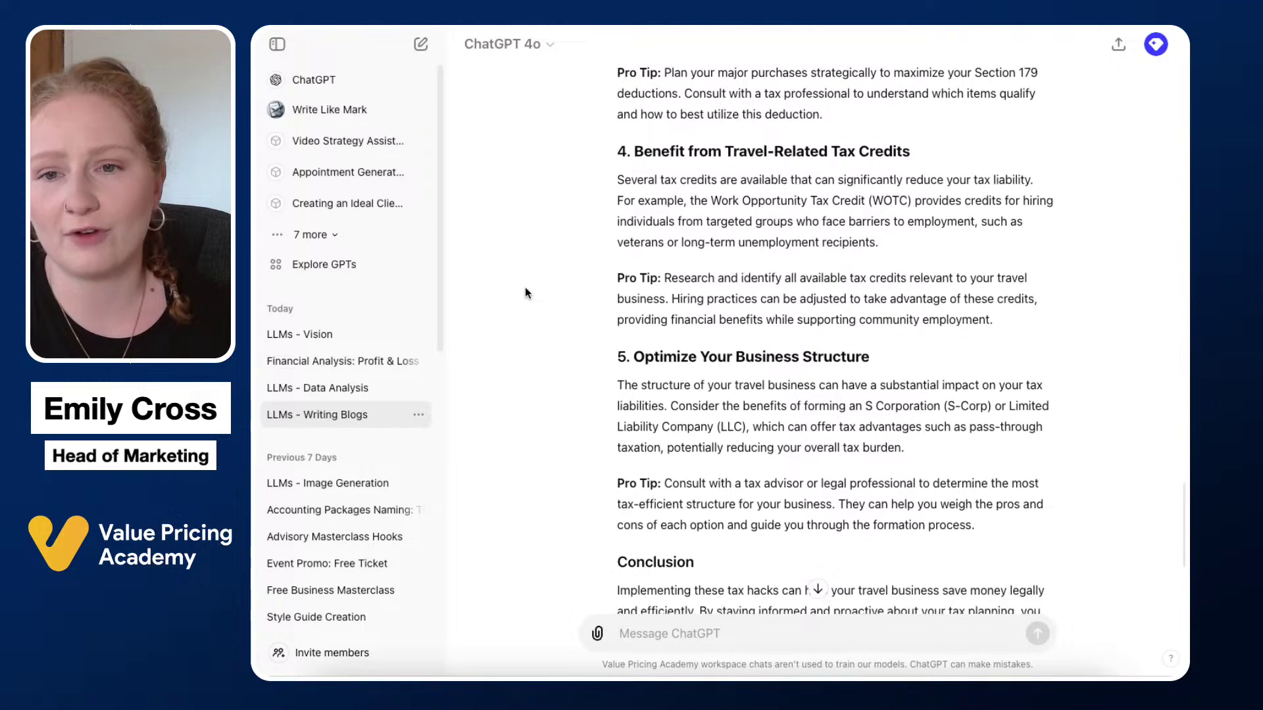
{"action": "scroll", "coordinate": [525, 292], "scroll_direction": "down", "scroll_amount": 2}
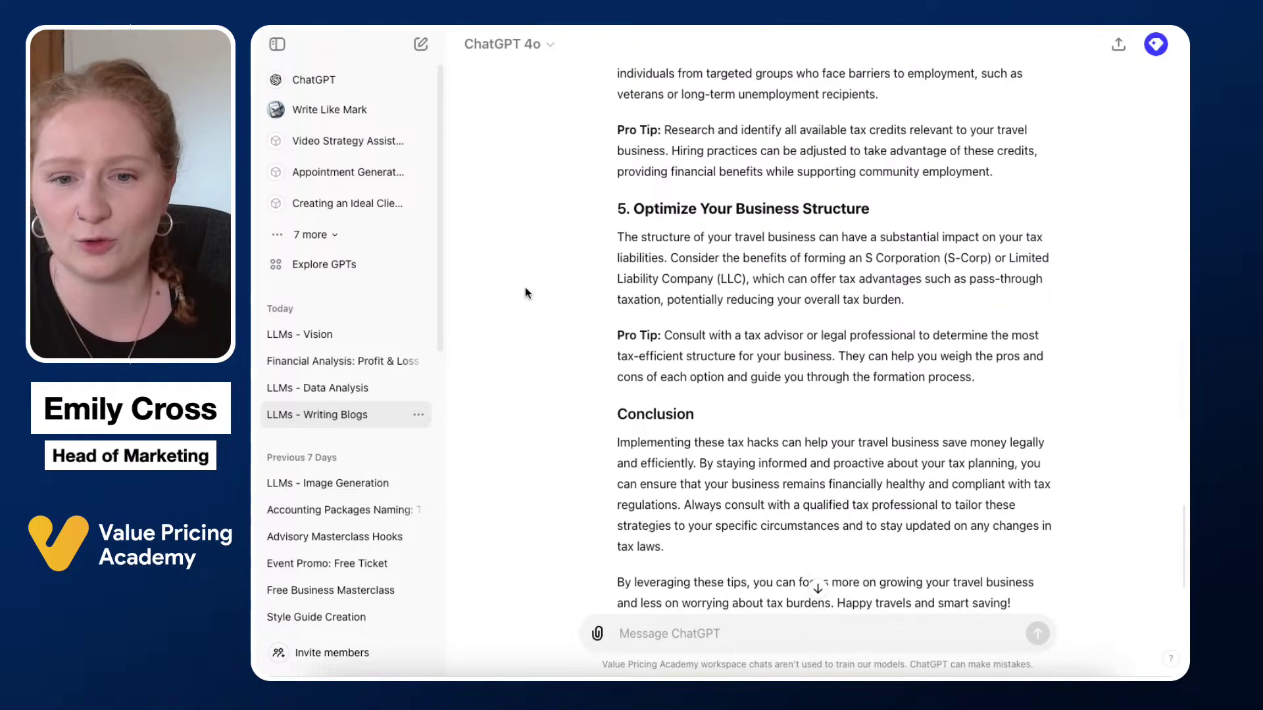
Go back over the home office, Section 179 and travel-related tax credit sections of ChatGPT's blog post.
{"action": "scroll", "coordinate": [525, 293], "scroll_direction": "up", "scroll_amount": 12}
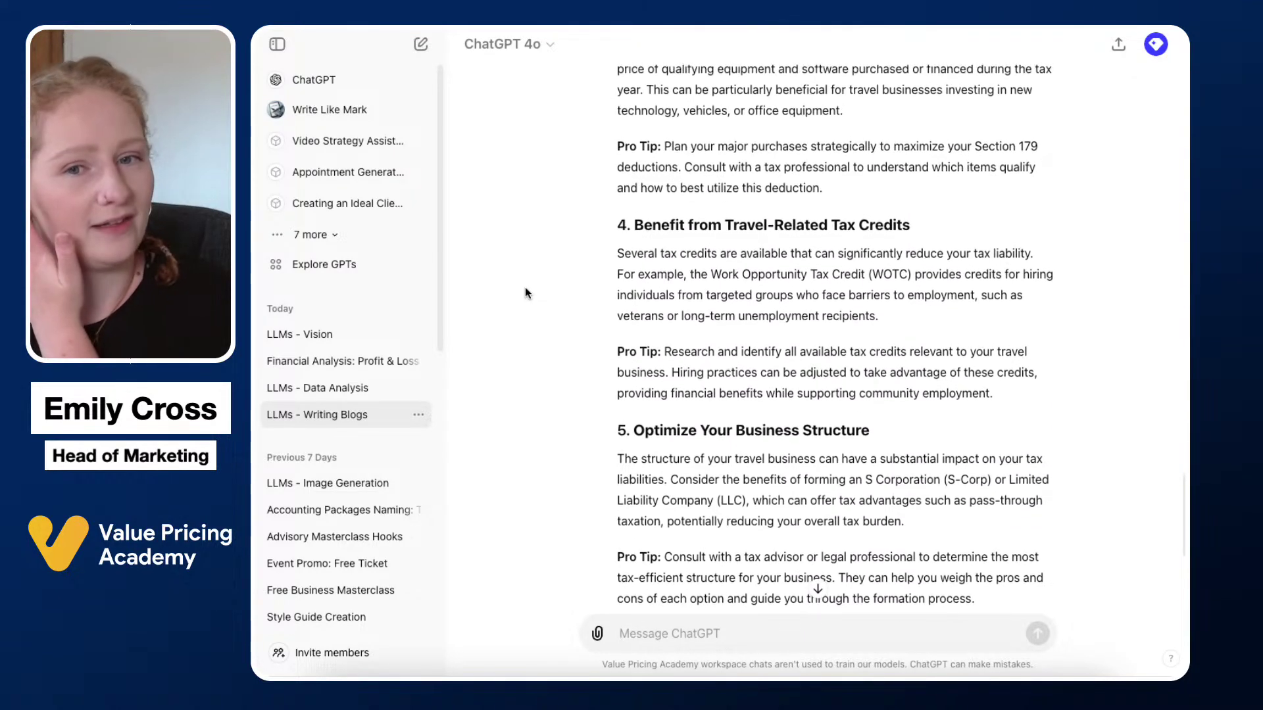
{"action": "scroll", "coordinate": [525, 293], "scroll_direction": "up", "scroll_amount": 3}
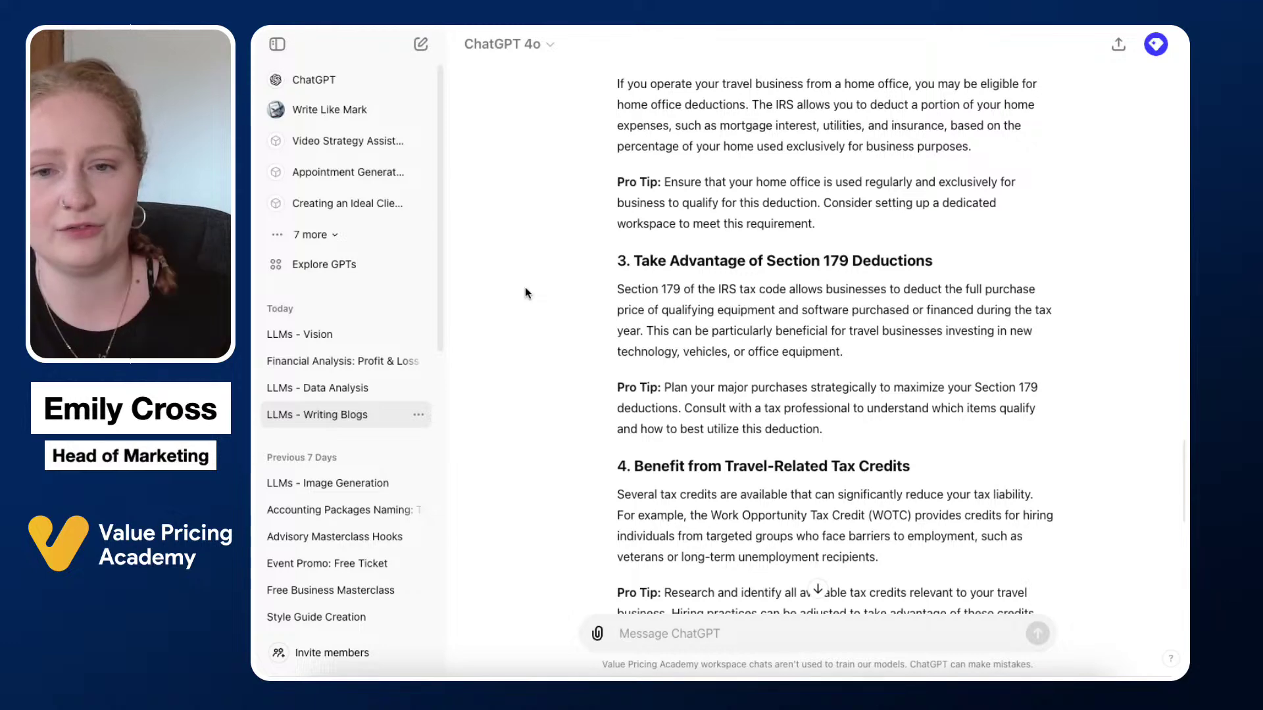
{"action": "scroll", "coordinate": [525, 292], "scroll_direction": "up", "scroll_amount": 1}
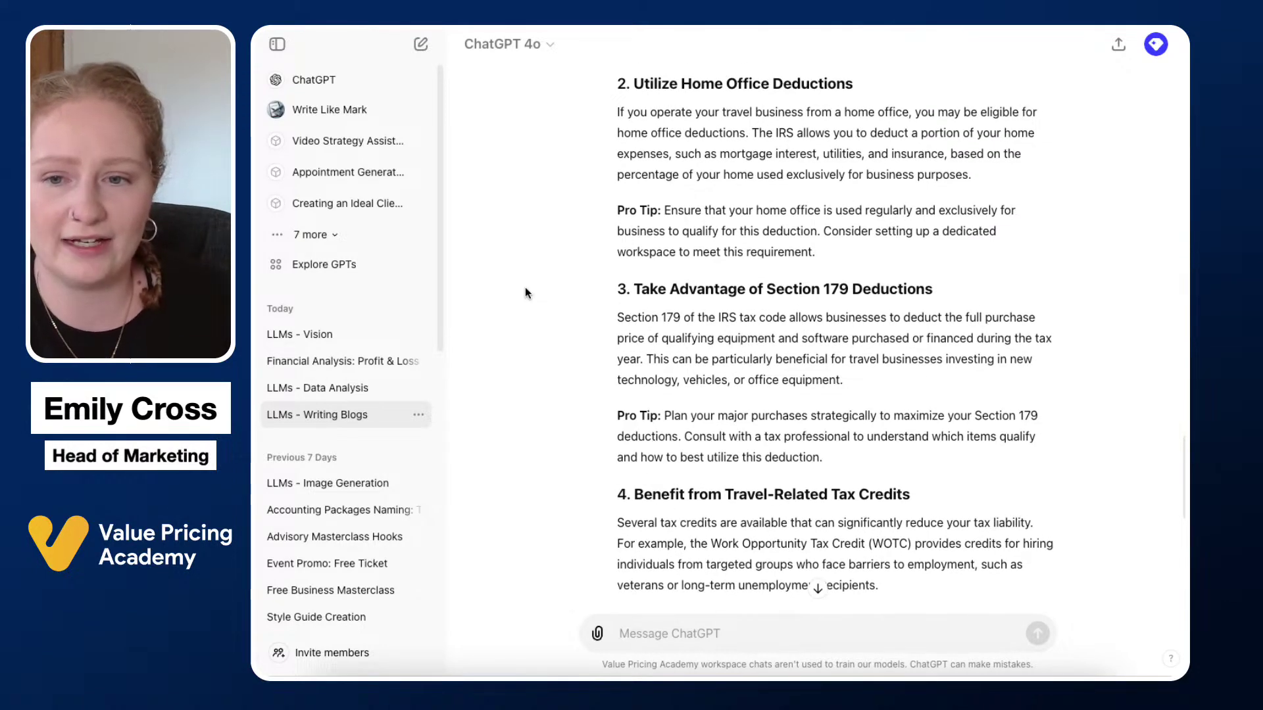
{"action": "scroll", "coordinate": [525, 293], "scroll_direction": "up", "scroll_amount": 3}
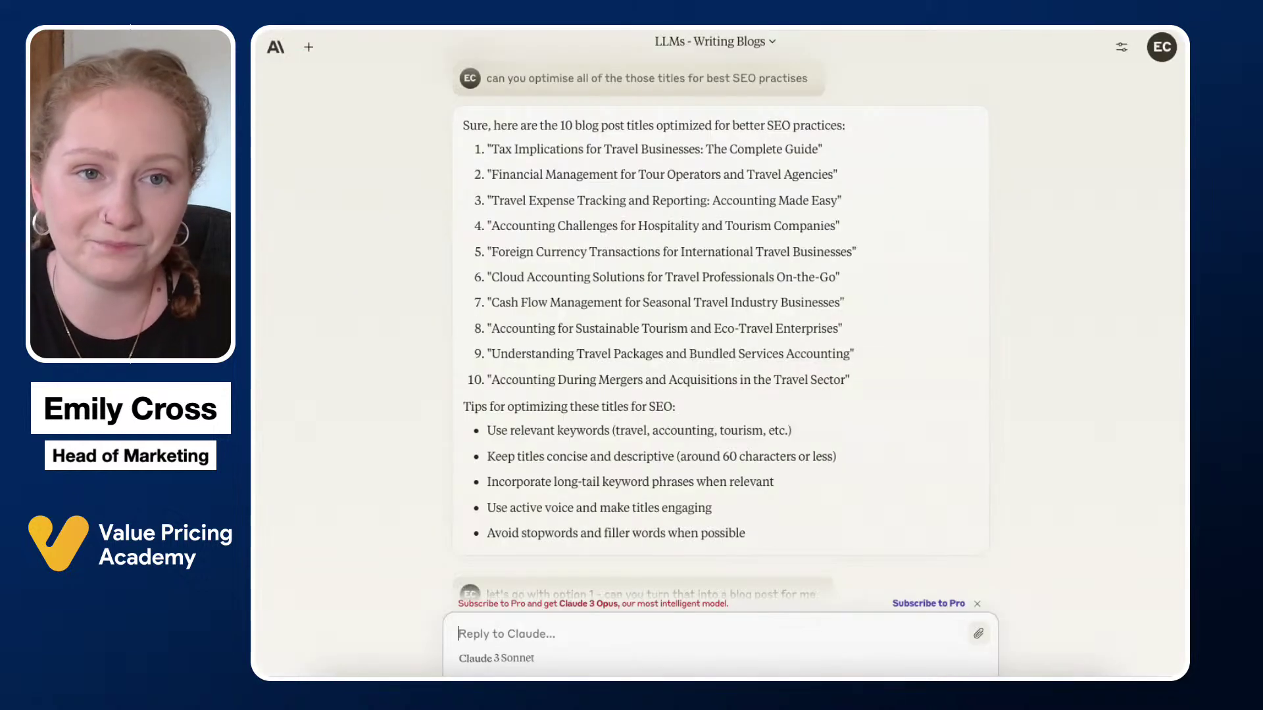
Switch to Claude and find its blog post for the "5 Legal Travel Industry Tax Hacks to Save Your Business Money" title, past the earlier Tax Implications post.
{"action": "scroll", "coordinate": [544, 338], "scroll_direction": "down", "scroll_amount": 5}
{"action": "scroll", "coordinate": [543, 338], "scroll_direction": "down", "scroll_amount": 5}
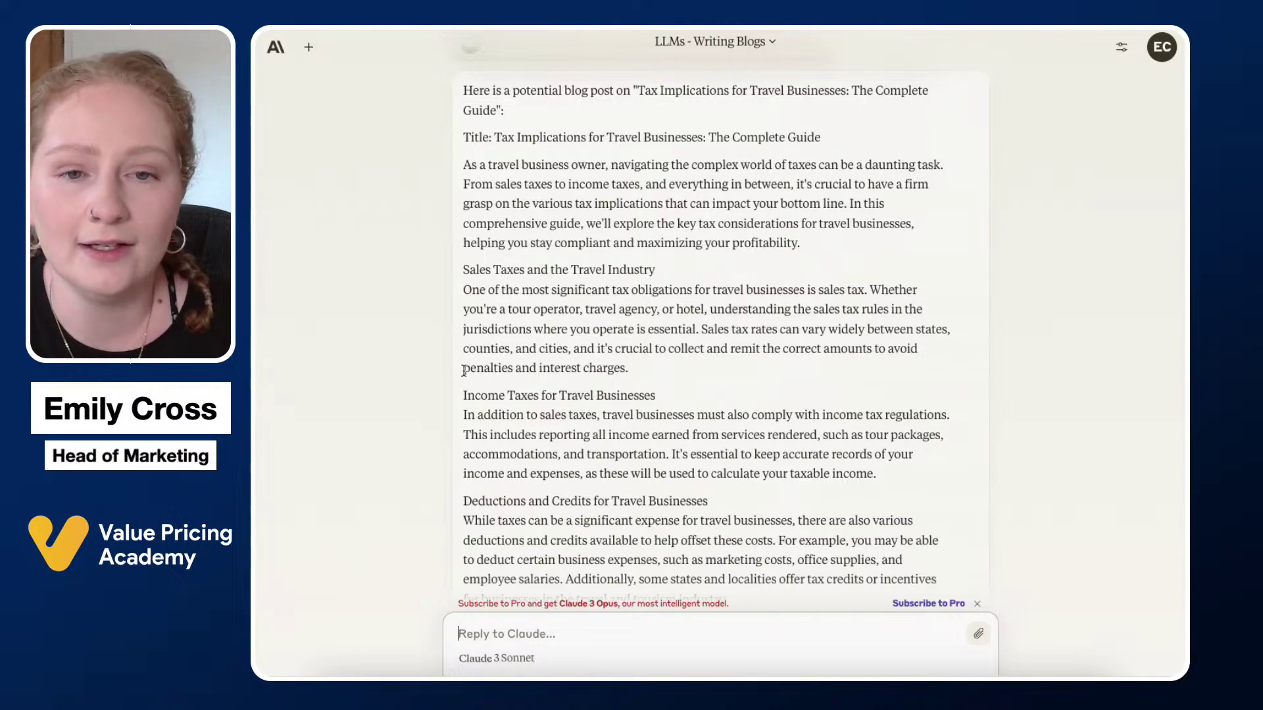
{"action": "scroll", "coordinate": [464, 370], "scroll_direction": "up", "scroll_amount": 1}
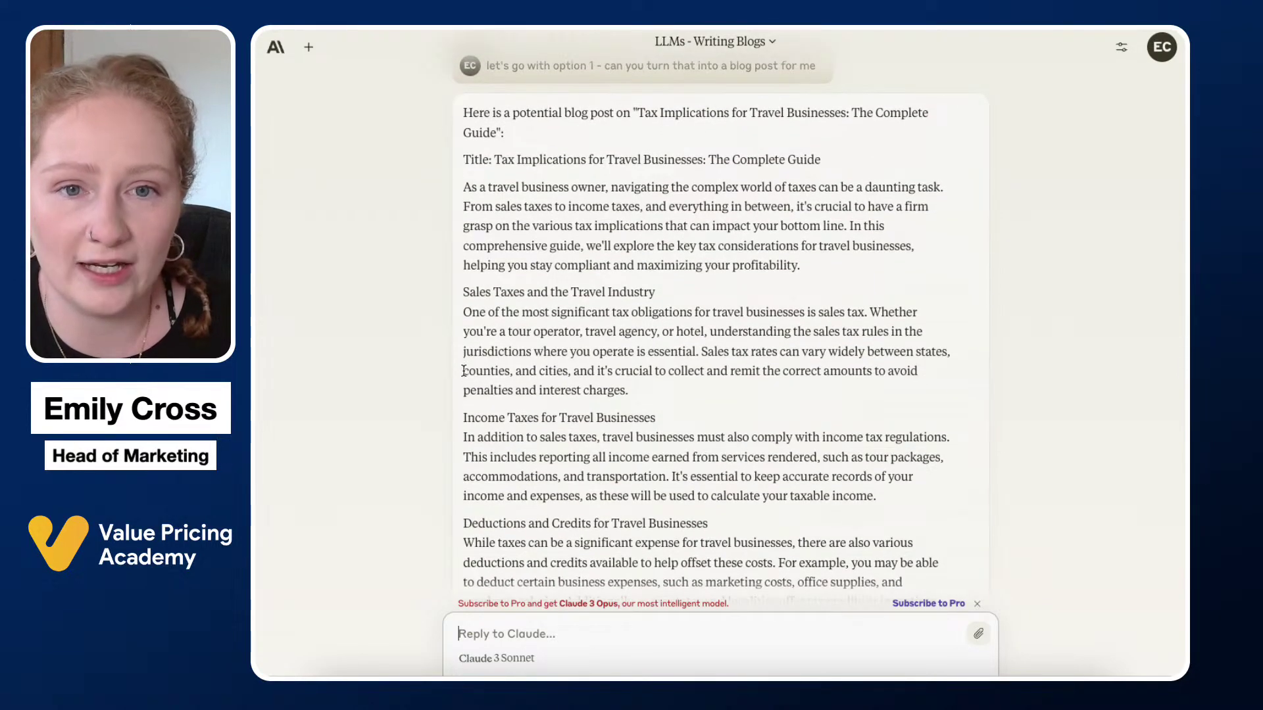
{"action": "scroll", "coordinate": [463, 370], "scroll_direction": "down", "scroll_amount": 2}
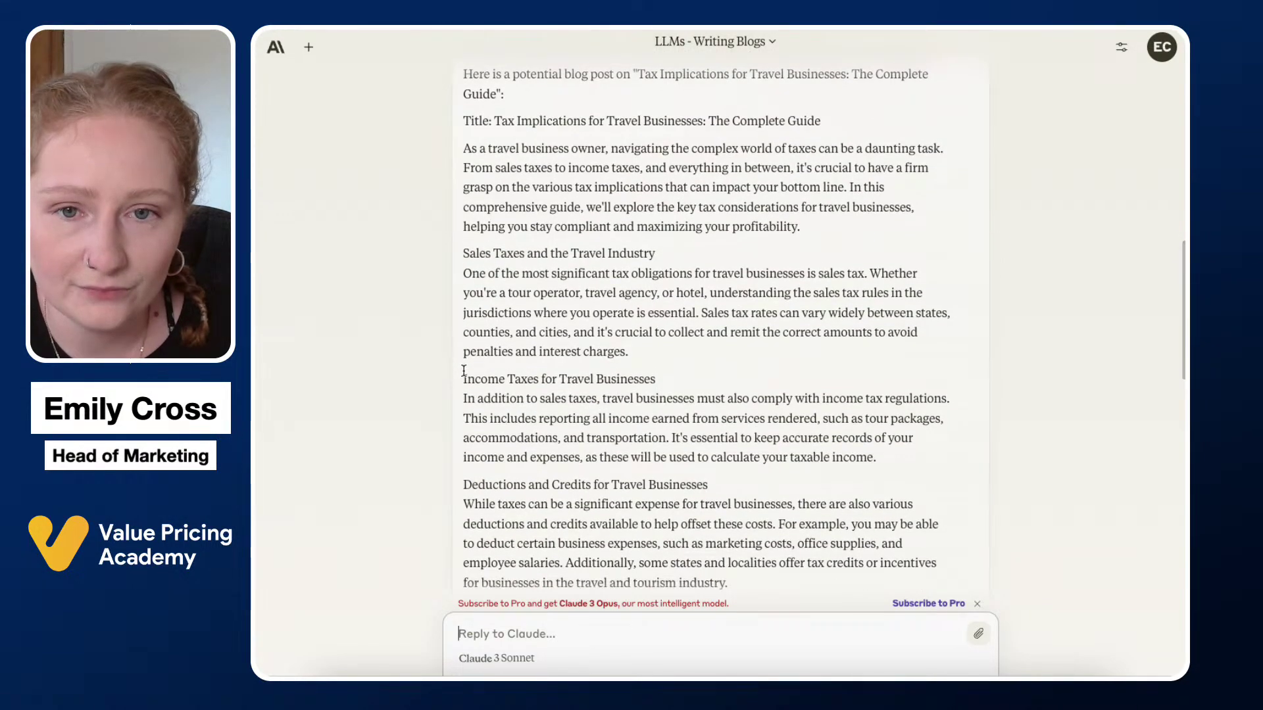
{"action": "scroll", "coordinate": [463, 370], "scroll_direction": "down", "scroll_amount": 15}
{"action": "scroll", "coordinate": [464, 376], "scroll_direction": "up", "scroll_amount": 3}
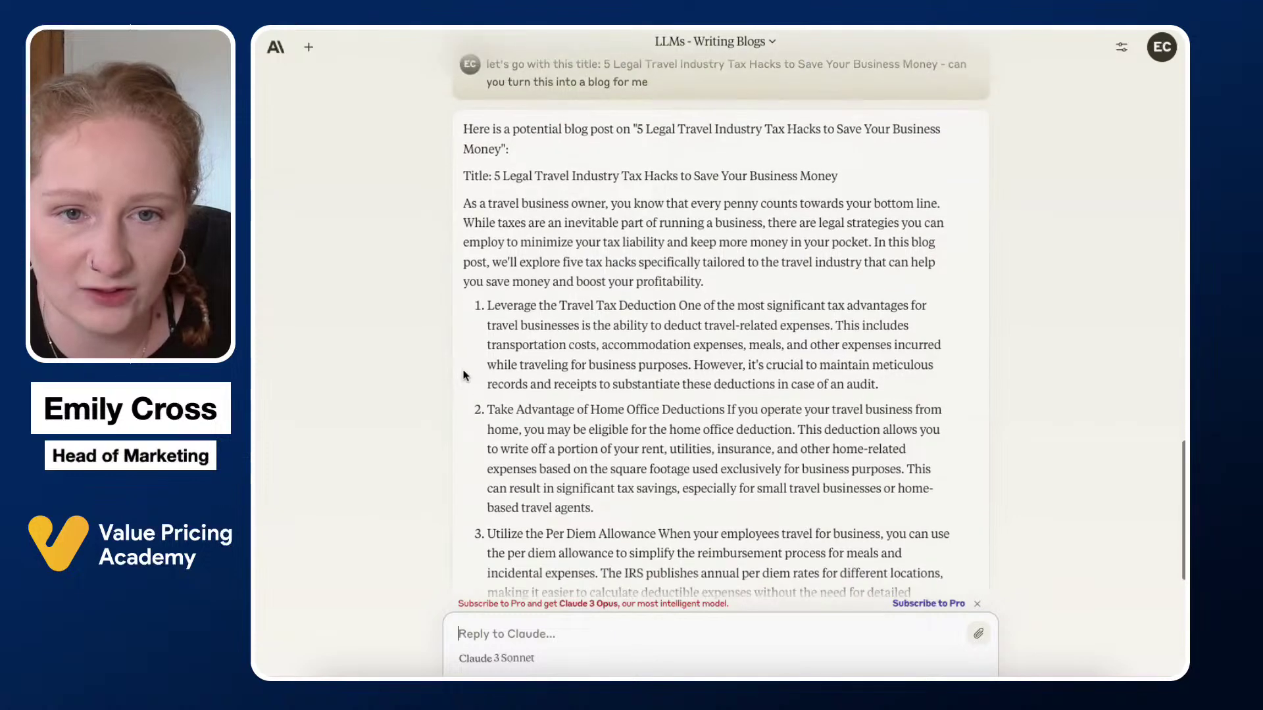
Examine the introduction, opening tax hacks and formatting of Claude's tax hacks blog post.
{"action": "scroll", "coordinate": [463, 375], "scroll_direction": "down", "scroll_amount": 1}
{"action": "scroll", "coordinate": [463, 376], "scroll_direction": "down", "scroll_amount": 1}
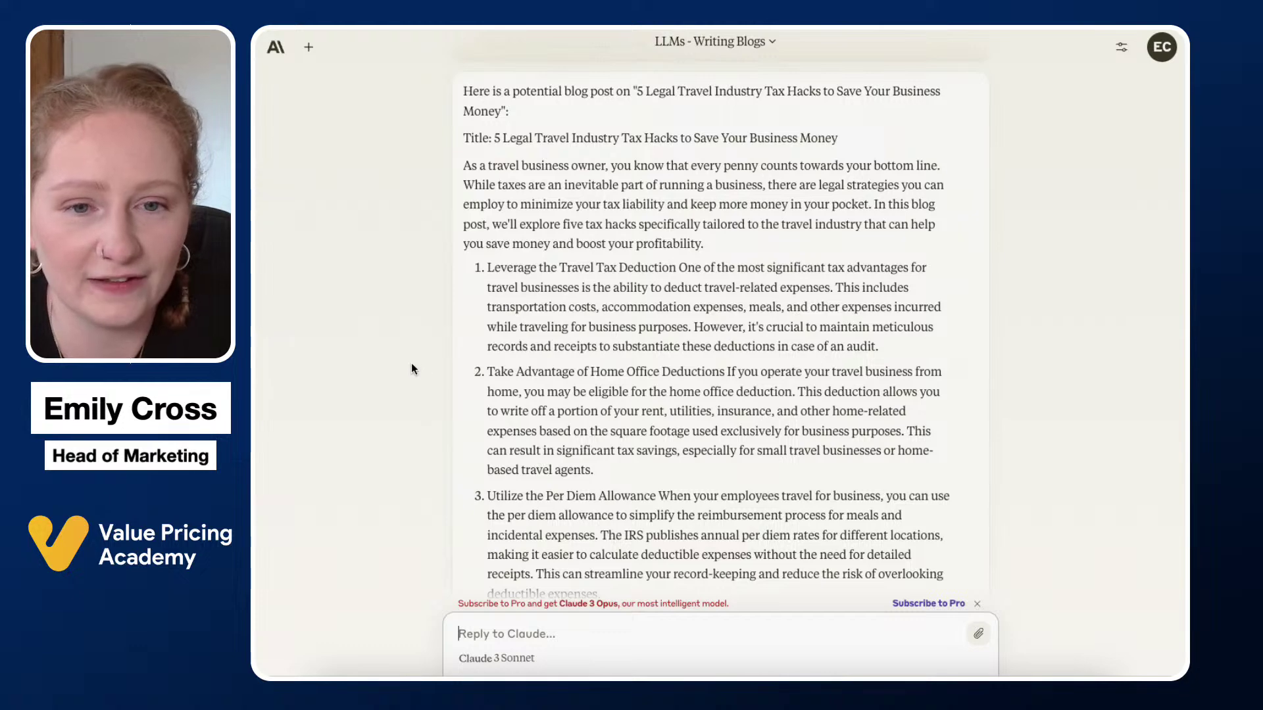
{"action": "scroll", "coordinate": [411, 369], "scroll_direction": "down", "scroll_amount": 1}
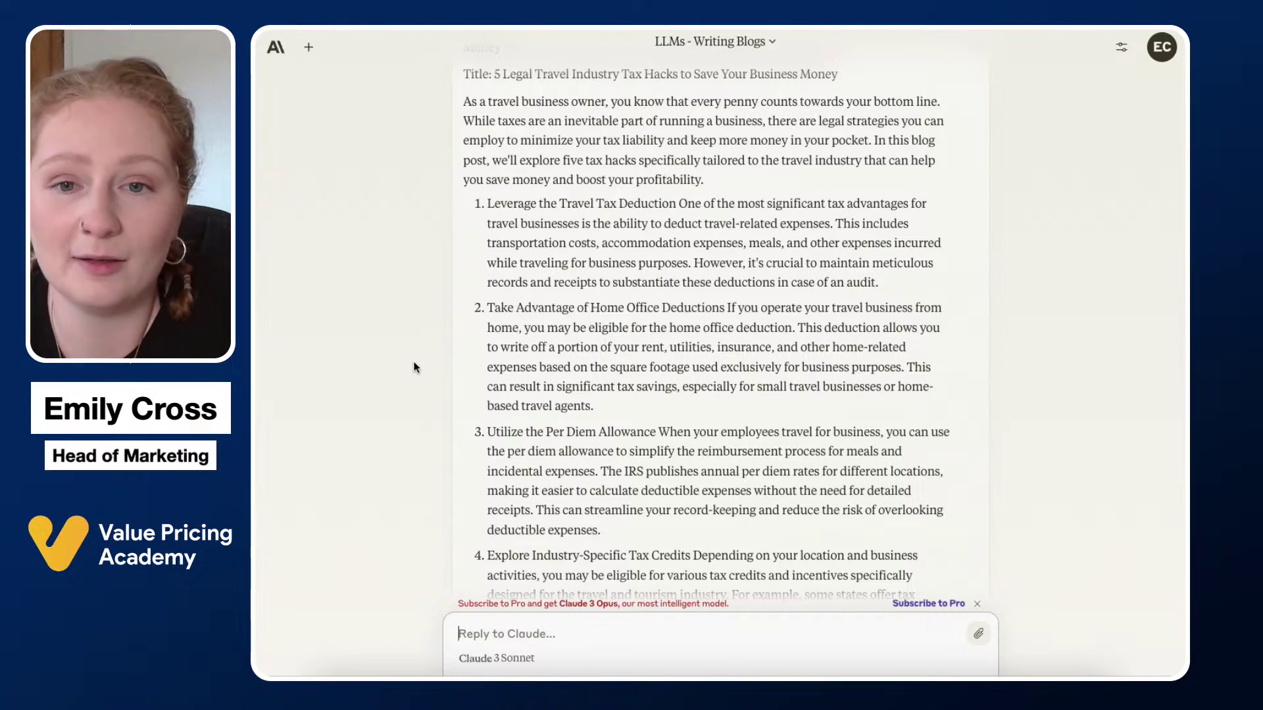
{"action": "scroll", "coordinate": [416, 360], "scroll_direction": "down", "scroll_amount": 1}
{"action": "scroll", "coordinate": [416, 361], "scroll_direction": "up", "scroll_amount": 1}
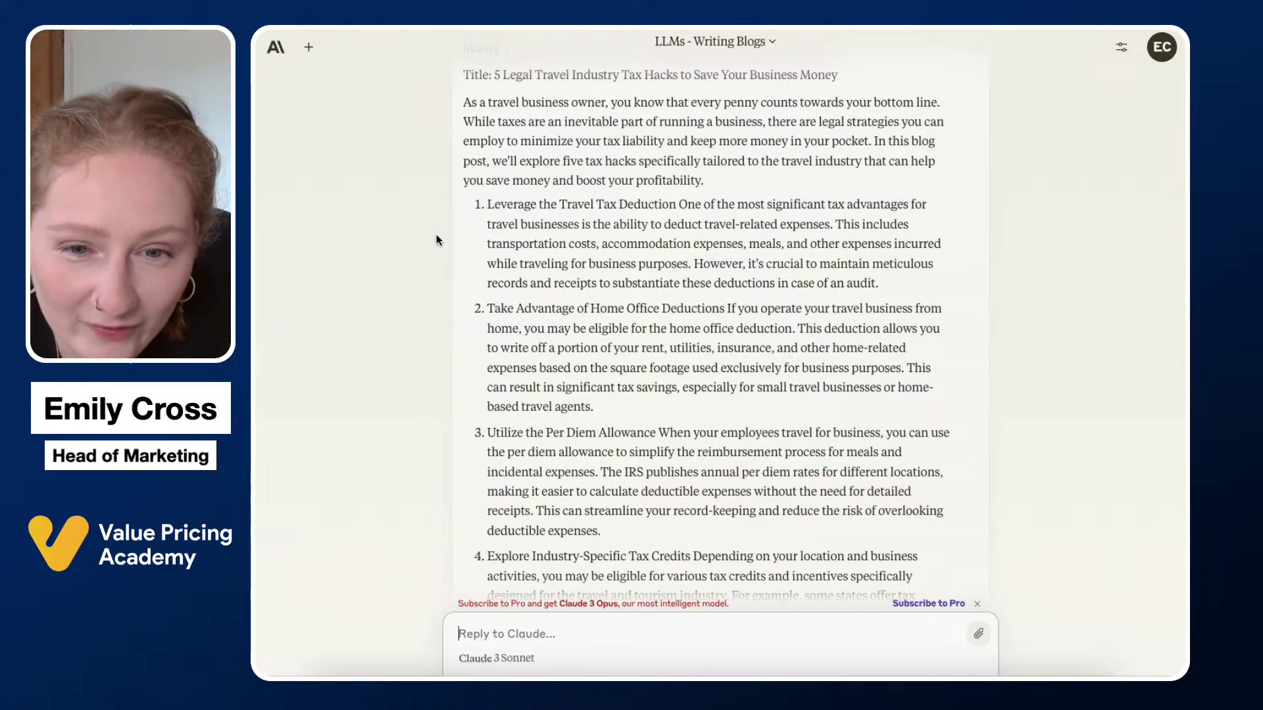
{"action": "scroll", "coordinate": [432, 240], "scroll_direction": "down", "scroll_amount": 1}
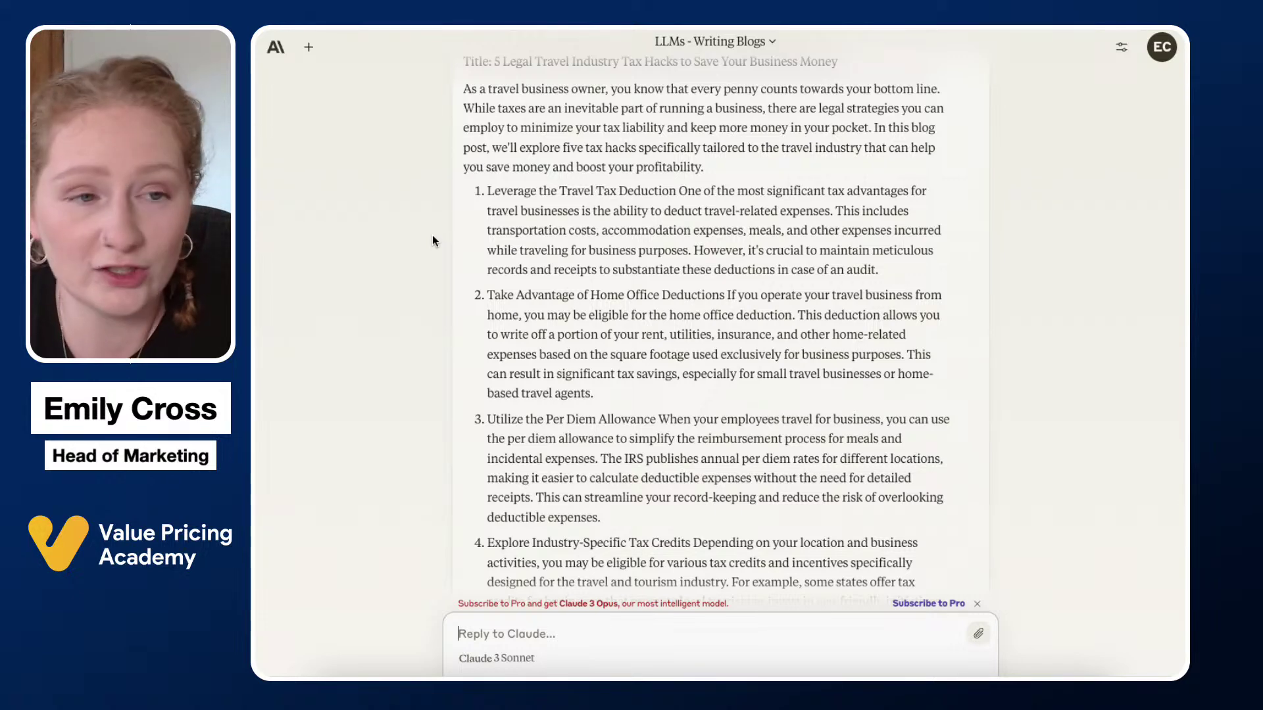
Read Claude's numbered tax hacks through to the tax-efficient retirement plan and recheck the earlier points.
{"action": "scroll", "coordinate": [432, 237], "scroll_direction": "down", "scroll_amount": 2}
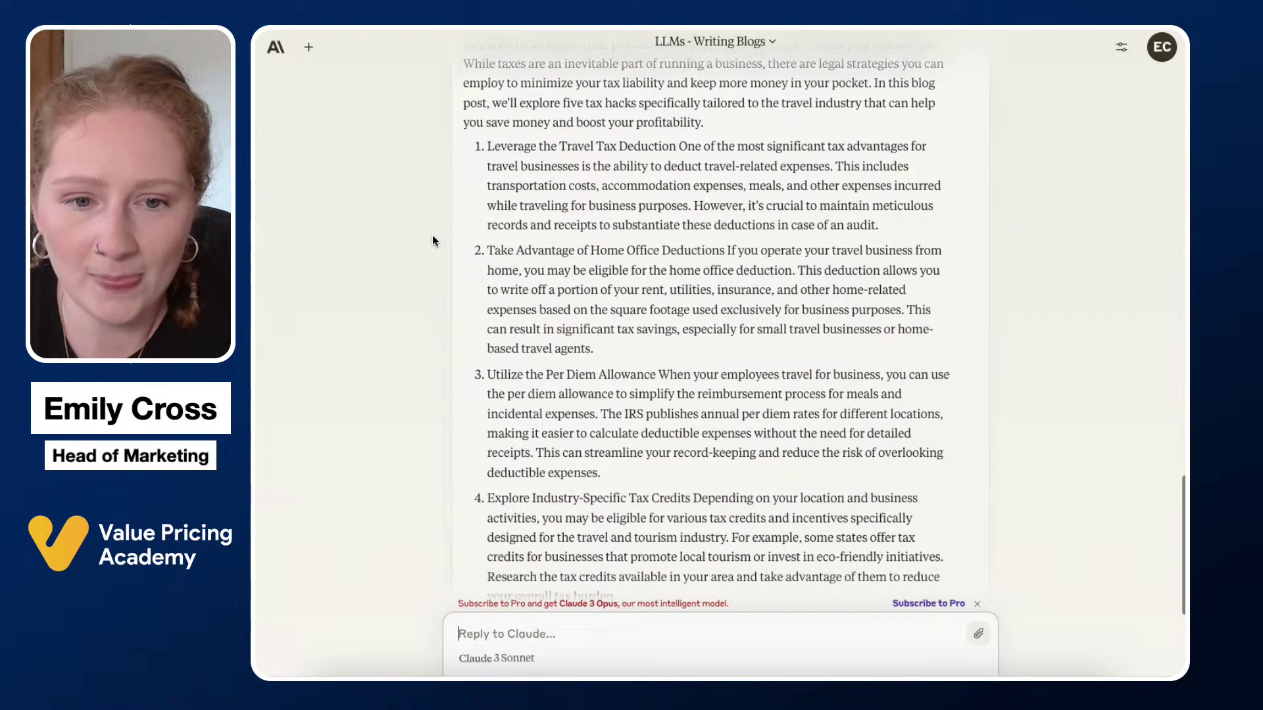
{"action": "scroll", "coordinate": [433, 241], "scroll_direction": "down", "scroll_amount": 1}
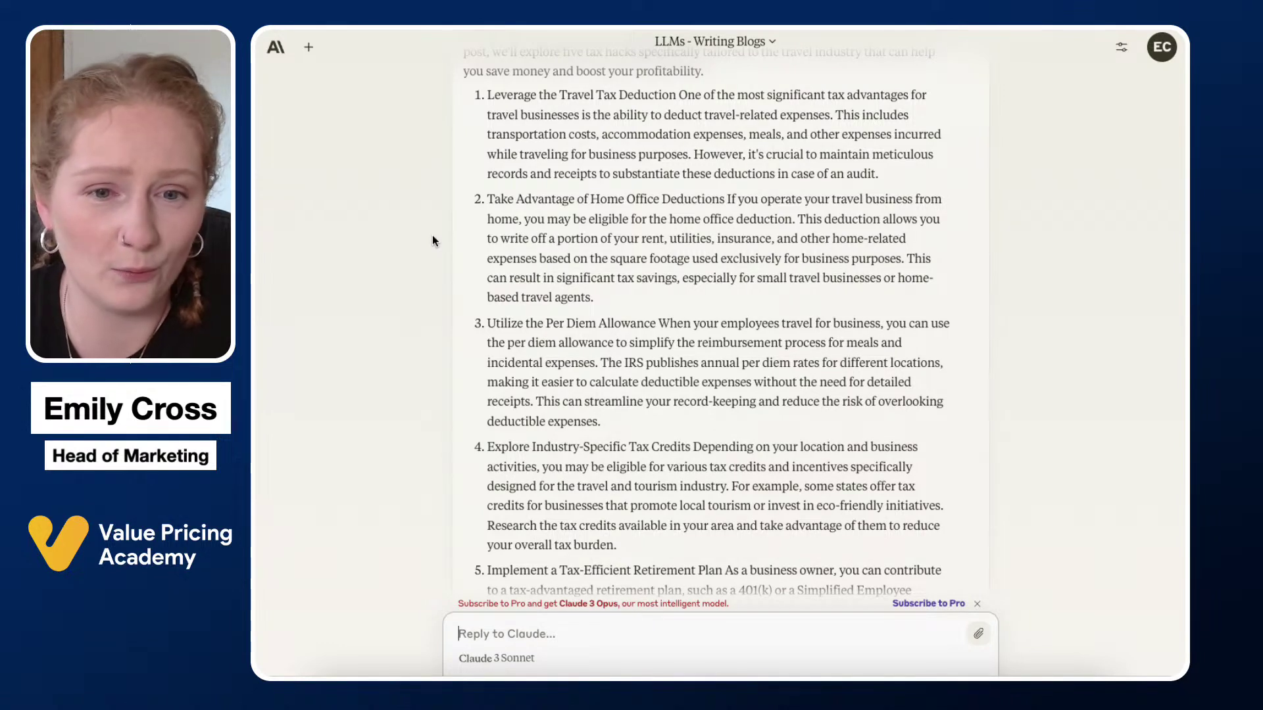
{"action": "scroll", "coordinate": [432, 237], "scroll_direction": "down", "scroll_amount": 1}
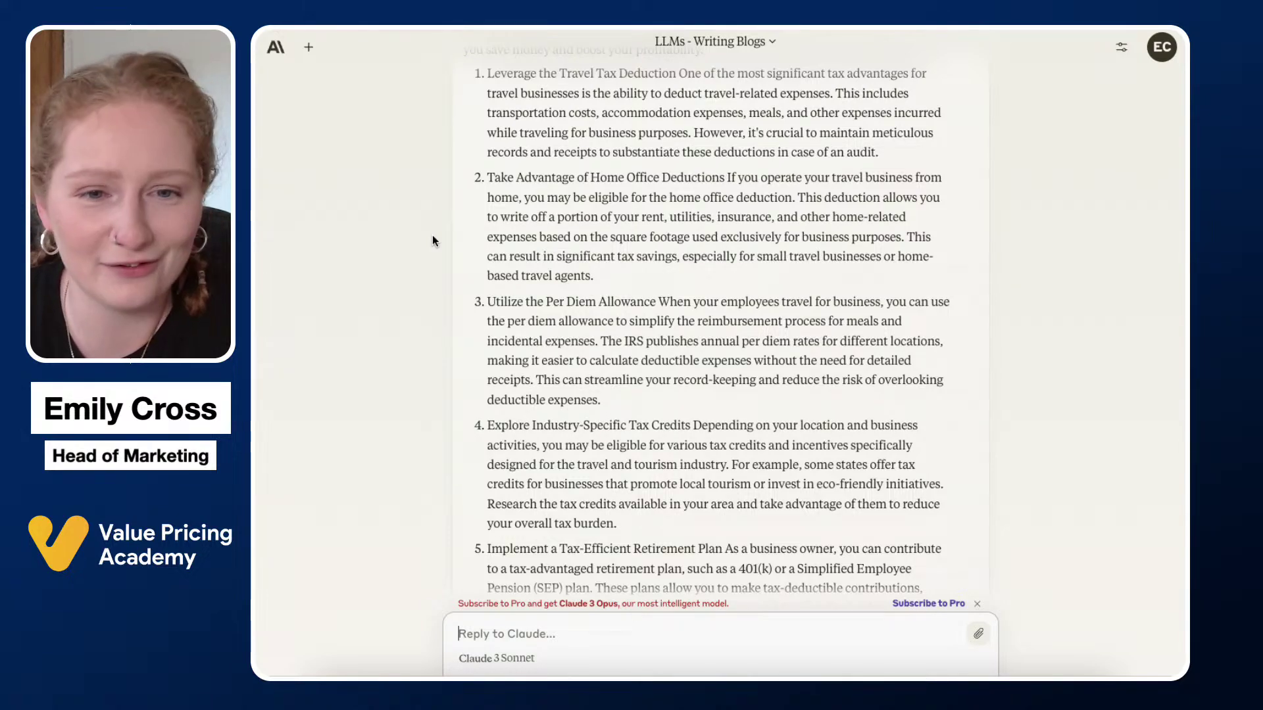
{"action": "scroll", "coordinate": [432, 236], "scroll_direction": "down", "scroll_amount": 2}
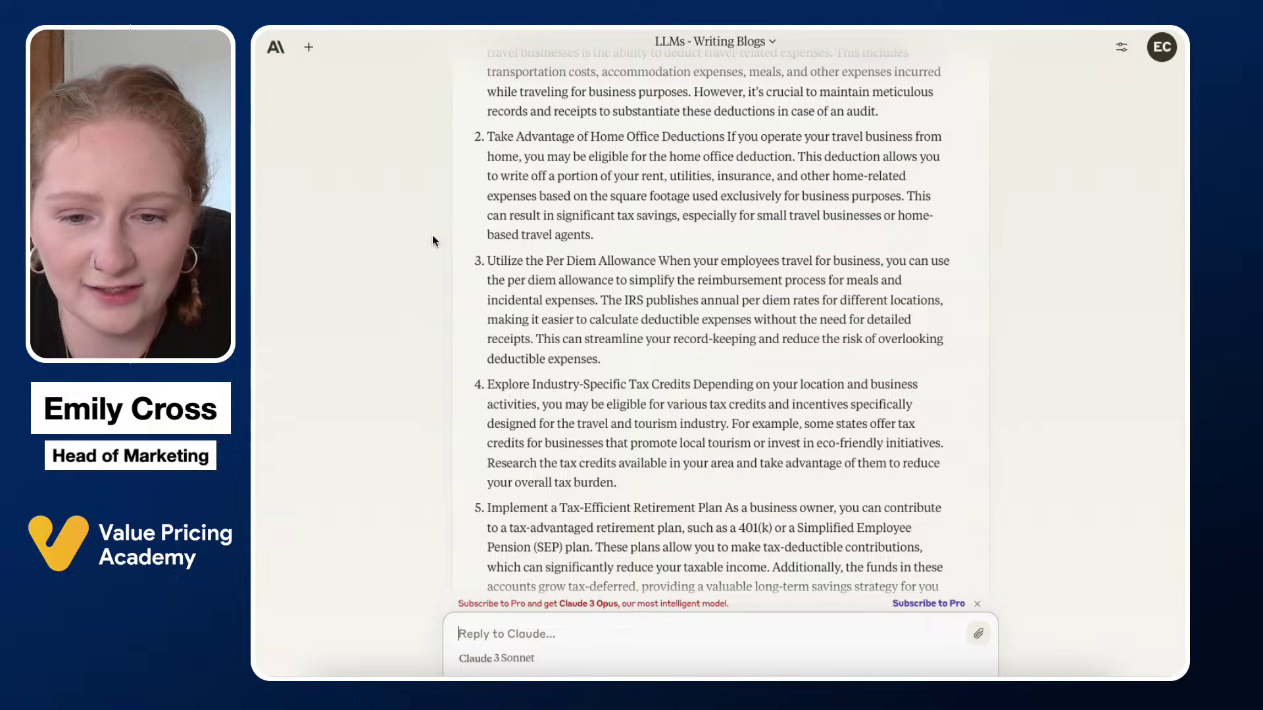
{"action": "scroll", "coordinate": [432, 237], "scroll_direction": "down", "scroll_amount": 1}
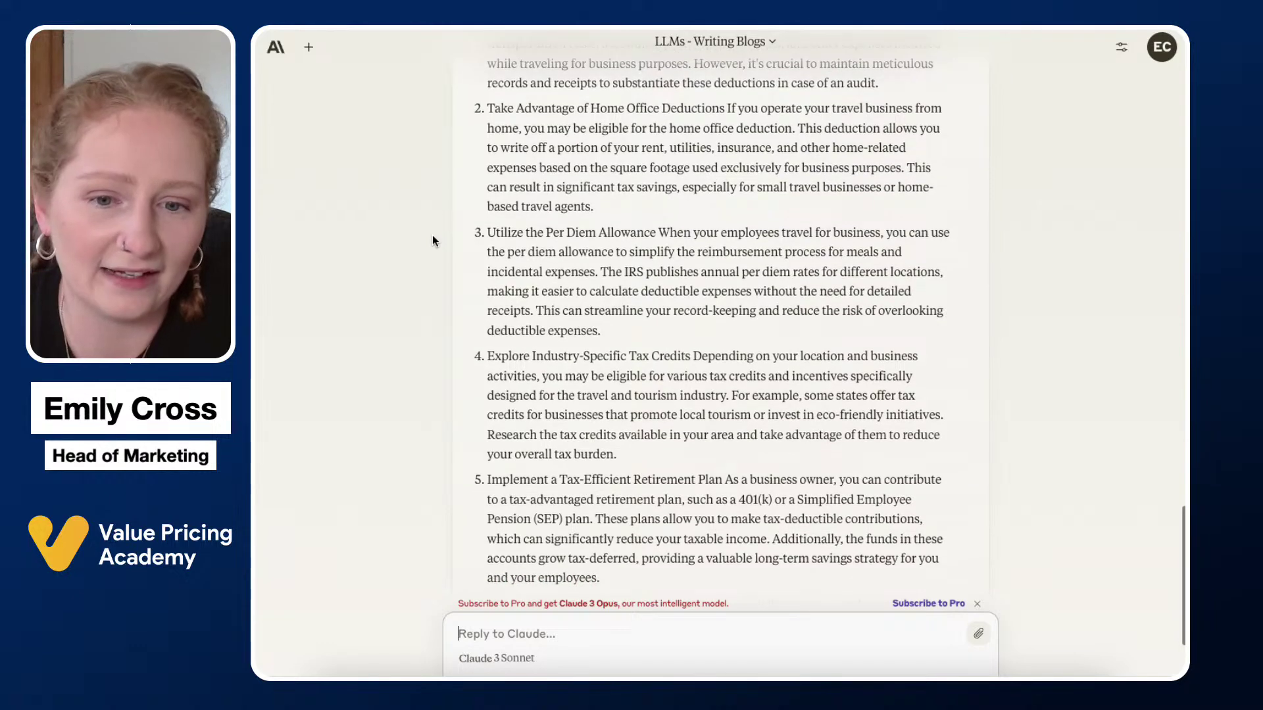
{"action": "scroll", "coordinate": [432, 240], "scroll_direction": "up", "scroll_amount": 2}
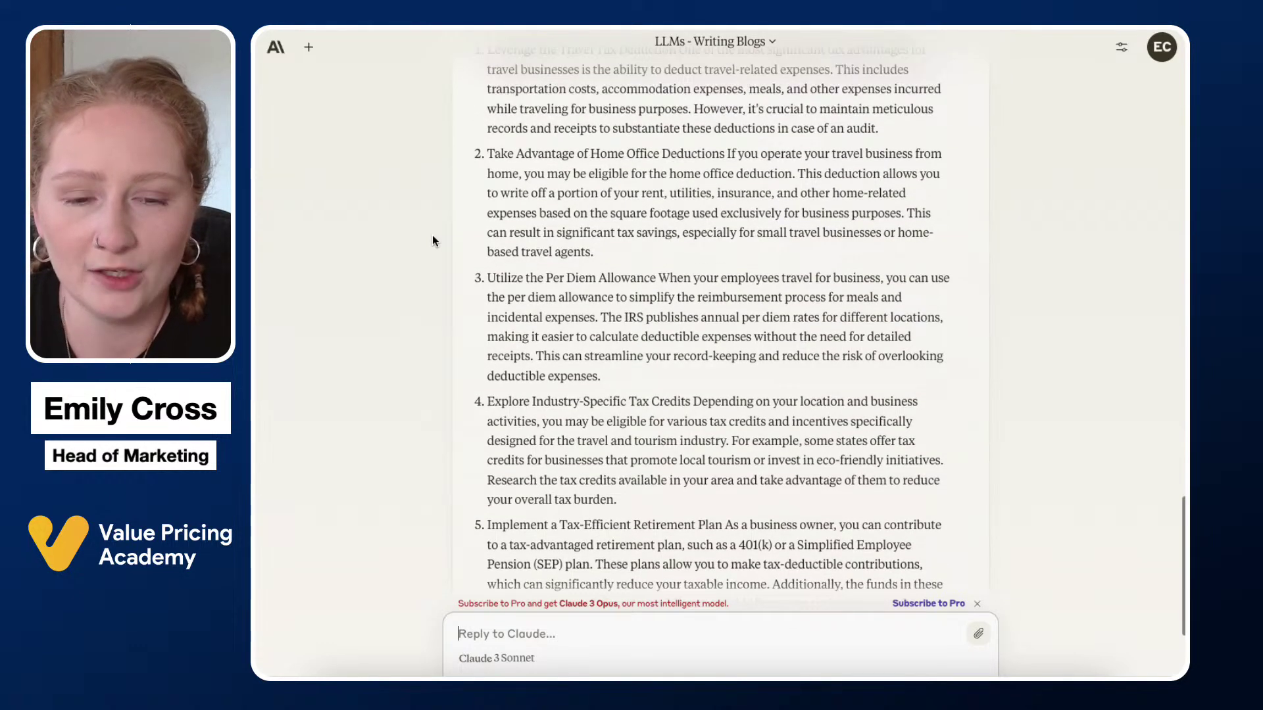
{"action": "scroll", "coordinate": [432, 234], "scroll_direction": "up", "scroll_amount": 3}
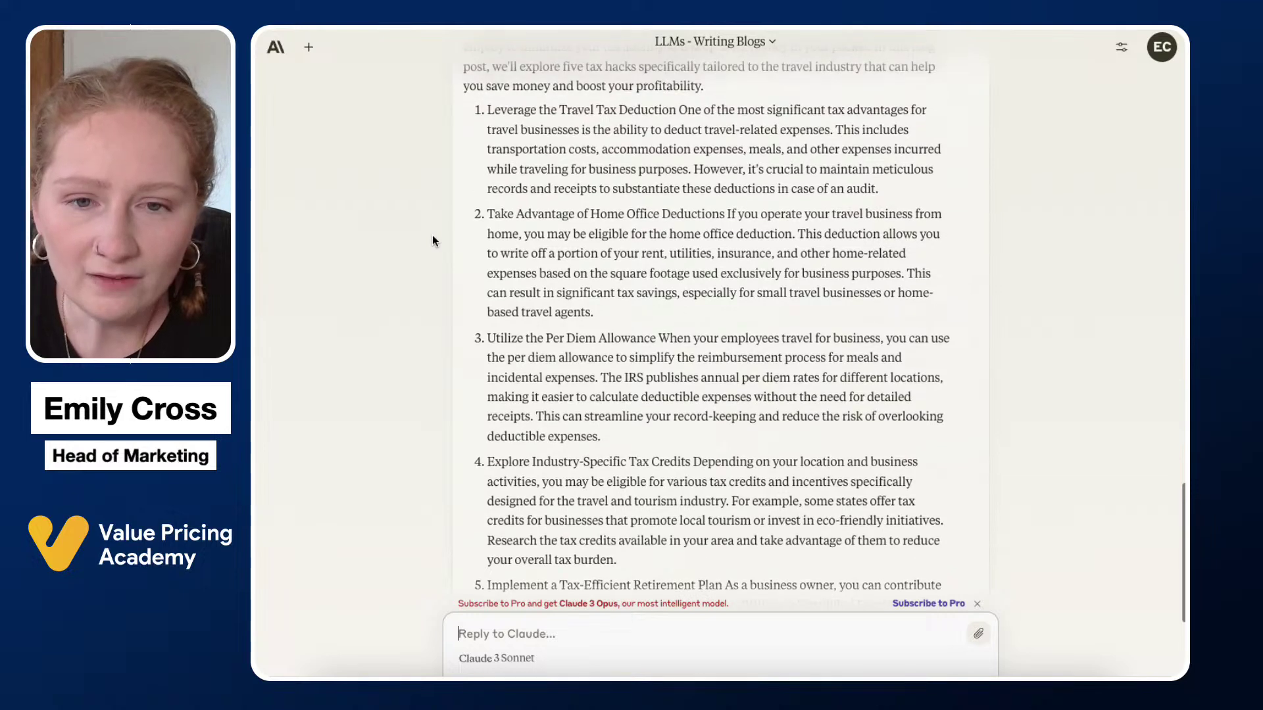
Switch to Gemini and find its blog post for the "5 Legal Travel Industry Tax Hacks to Save Your Business Money" title.
{"action": "scroll", "coordinate": [433, 237], "scroll_direction": "up", "scroll_amount": 1}
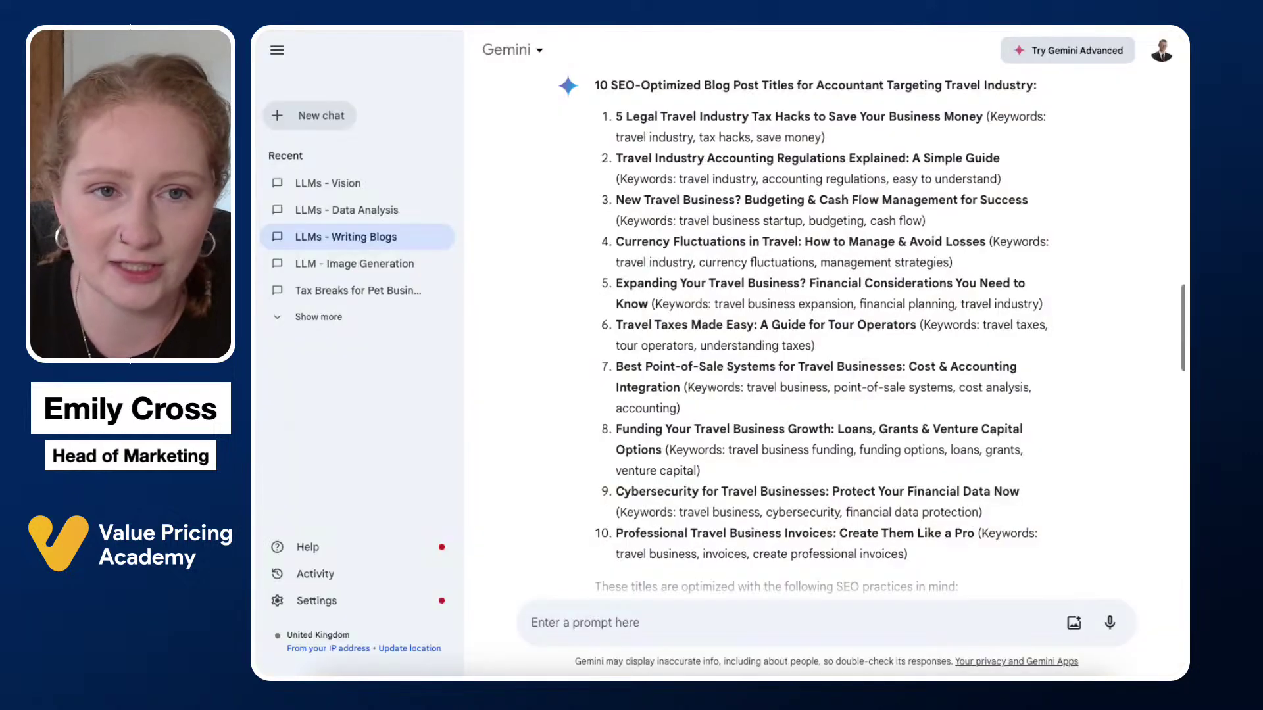
{"action": "scroll", "coordinate": [606, 329], "scroll_direction": "down", "scroll_amount": 12}
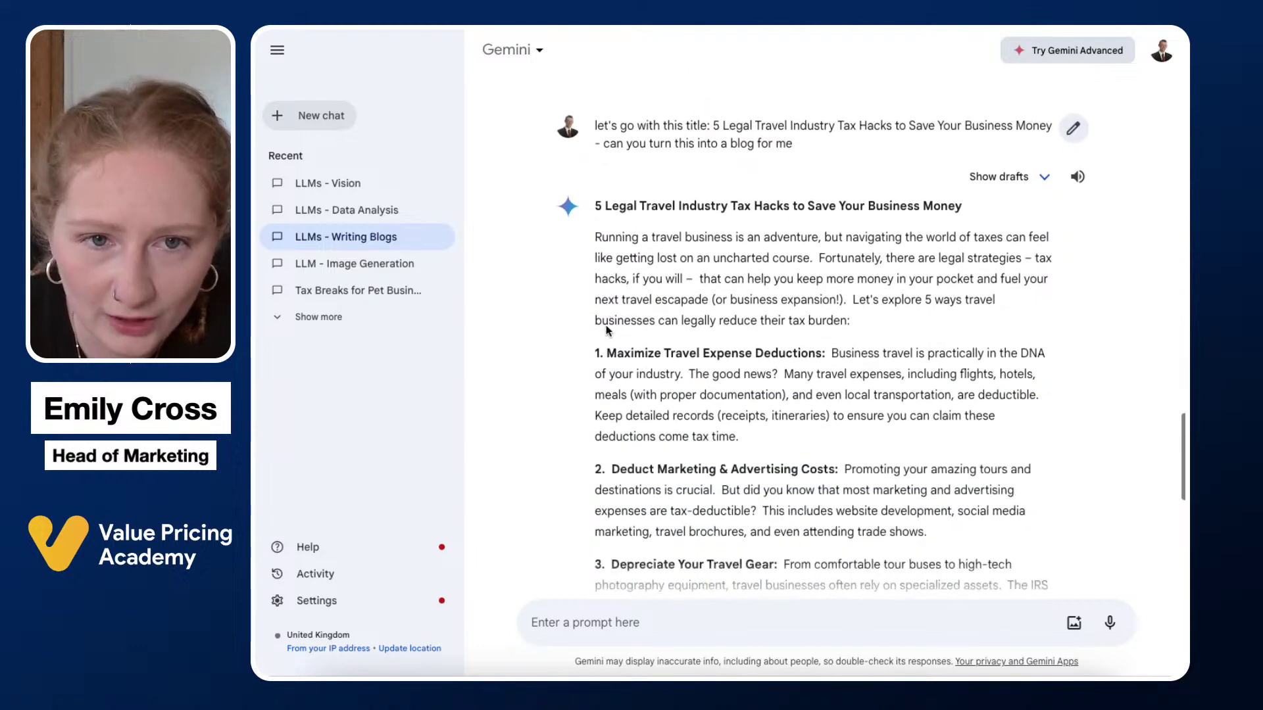
{"action": "scroll", "coordinate": [606, 326], "scroll_direction": "down", "scroll_amount": 1}
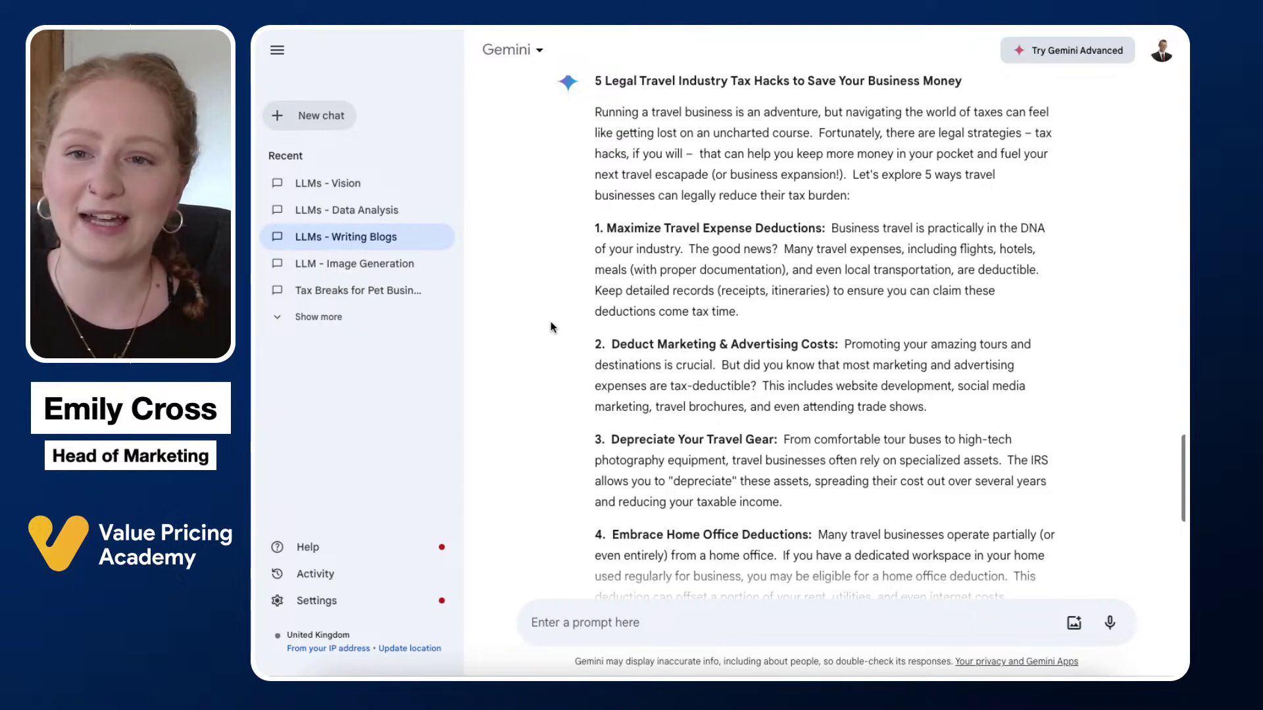
Read Gemini's five tax hacks through to the tax advice disclaimer and the "Ready to Set Sail on Tax Savings?" closing.
{"action": "scroll", "coordinate": [547, 320], "scroll_direction": "down", "scroll_amount": 2}
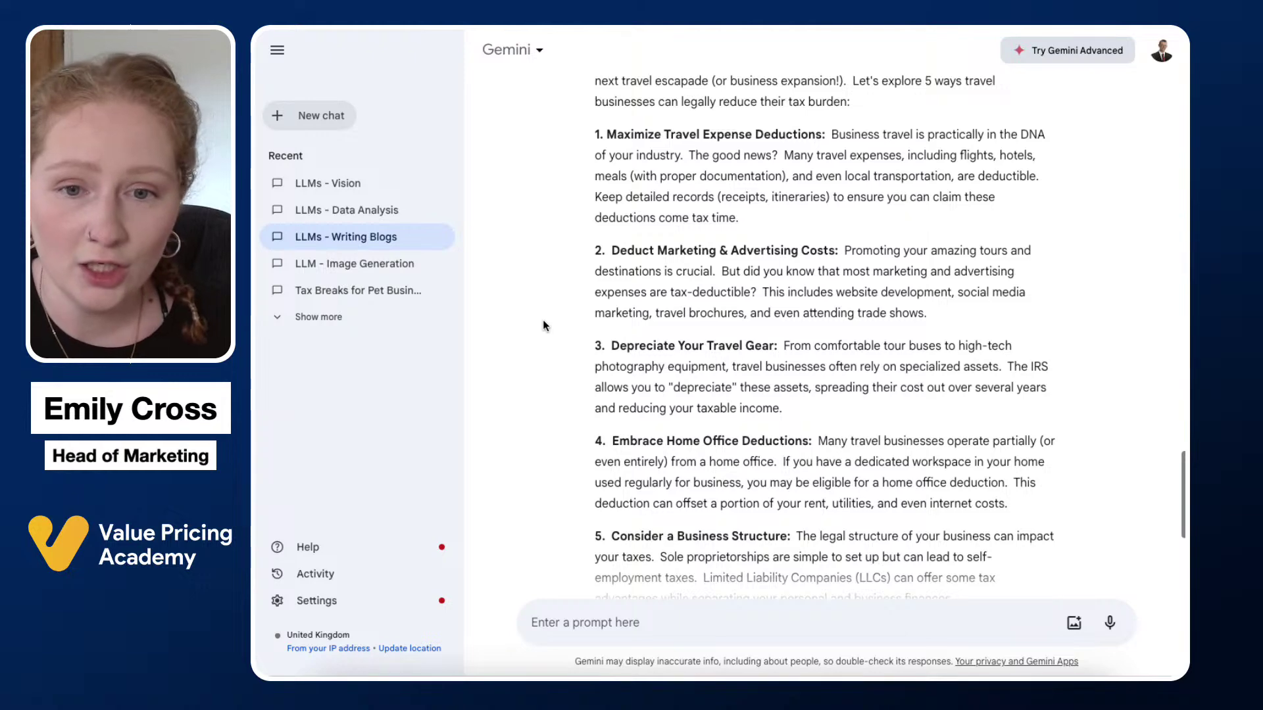
{"action": "scroll", "coordinate": [543, 322], "scroll_direction": "down", "scroll_amount": 1}
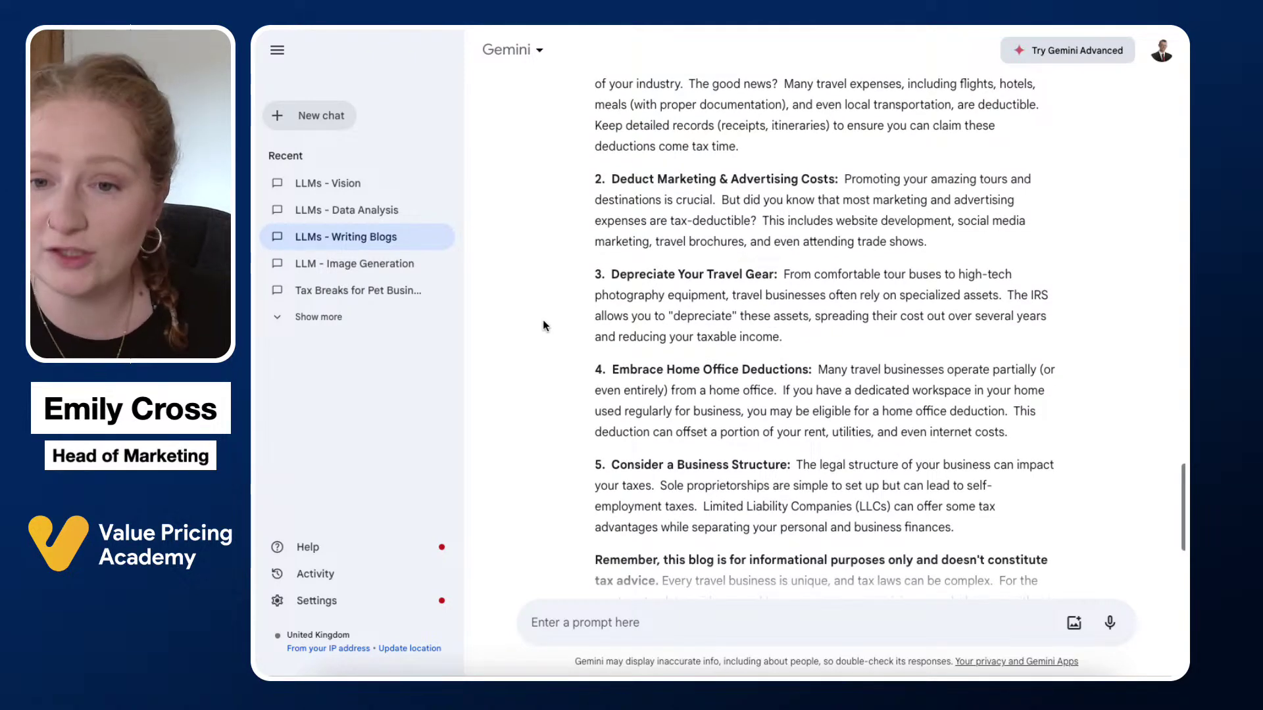
{"action": "scroll", "coordinate": [543, 322], "scroll_direction": "down", "scroll_amount": 1}
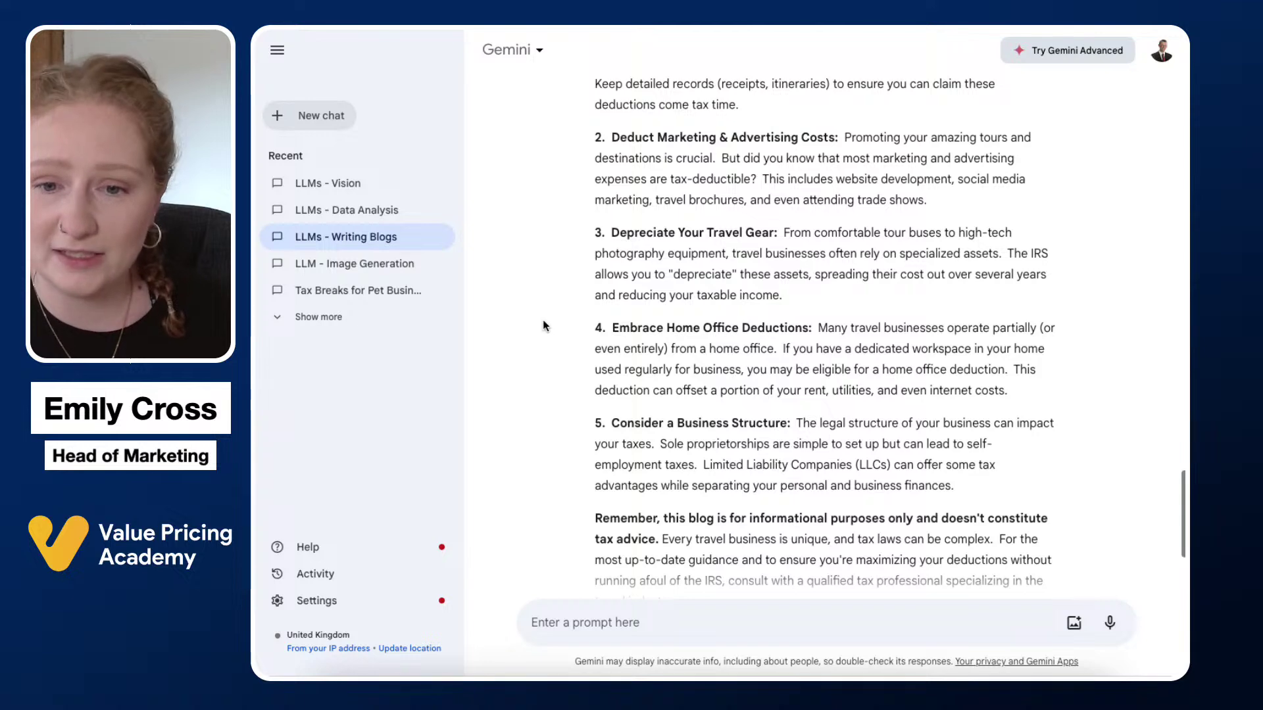
{"action": "scroll", "coordinate": [544, 323], "scroll_direction": "down", "scroll_amount": 2}
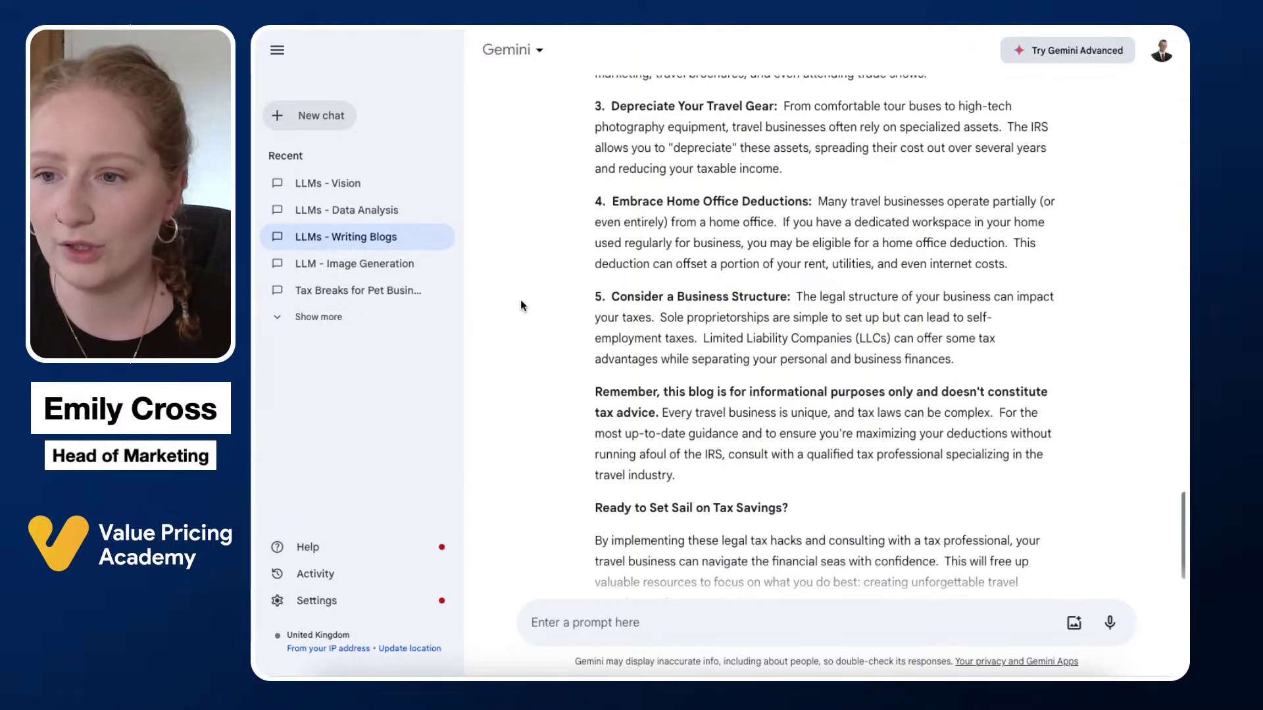
{"action": "scroll", "coordinate": [548, 301], "scroll_direction": "down", "scroll_amount": 2}
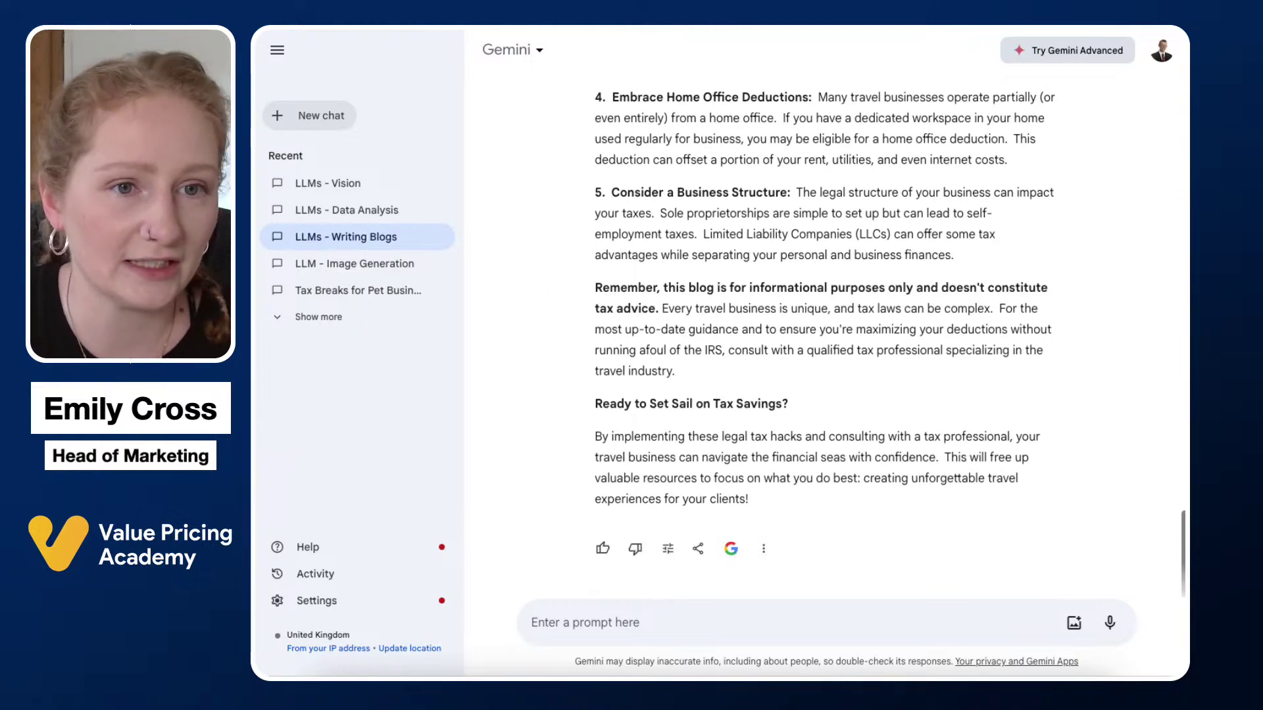
Switch to ChatGPT, open the "LLMs - Data Analysis" chat and go back to its opening prompt.
{"action": "left_click", "coordinate": [369, 26]}
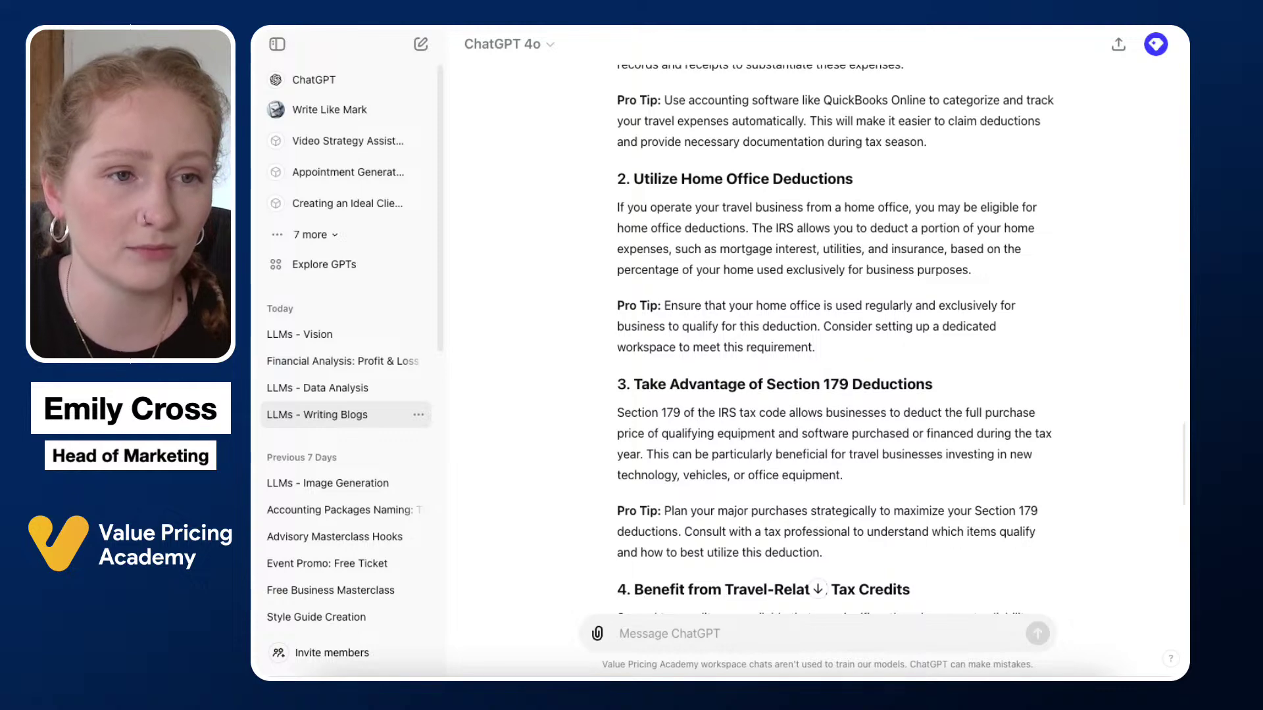
{"action": "left_click", "coordinate": [343, 394]}
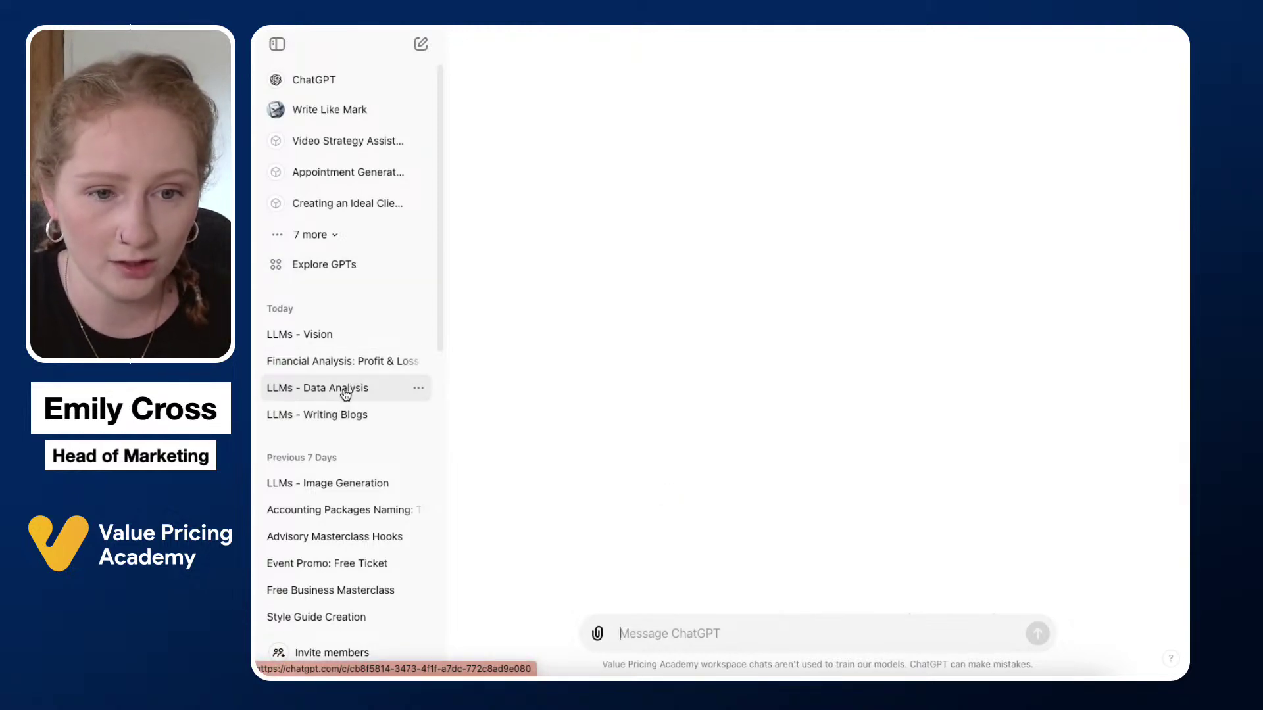
{"action": "scroll", "coordinate": [592, 322], "scroll_direction": "up", "scroll_amount": 7}
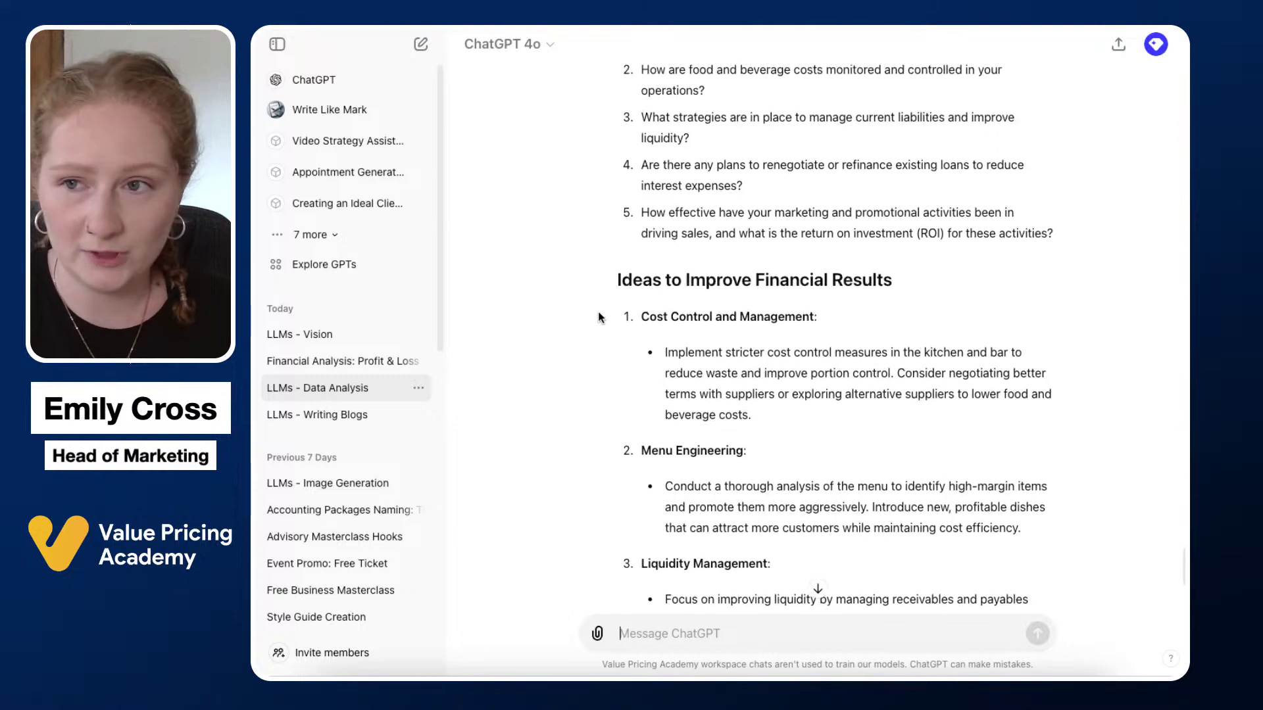
{"action": "scroll", "coordinate": [589, 324], "scroll_direction": "up", "scroll_amount": 15}
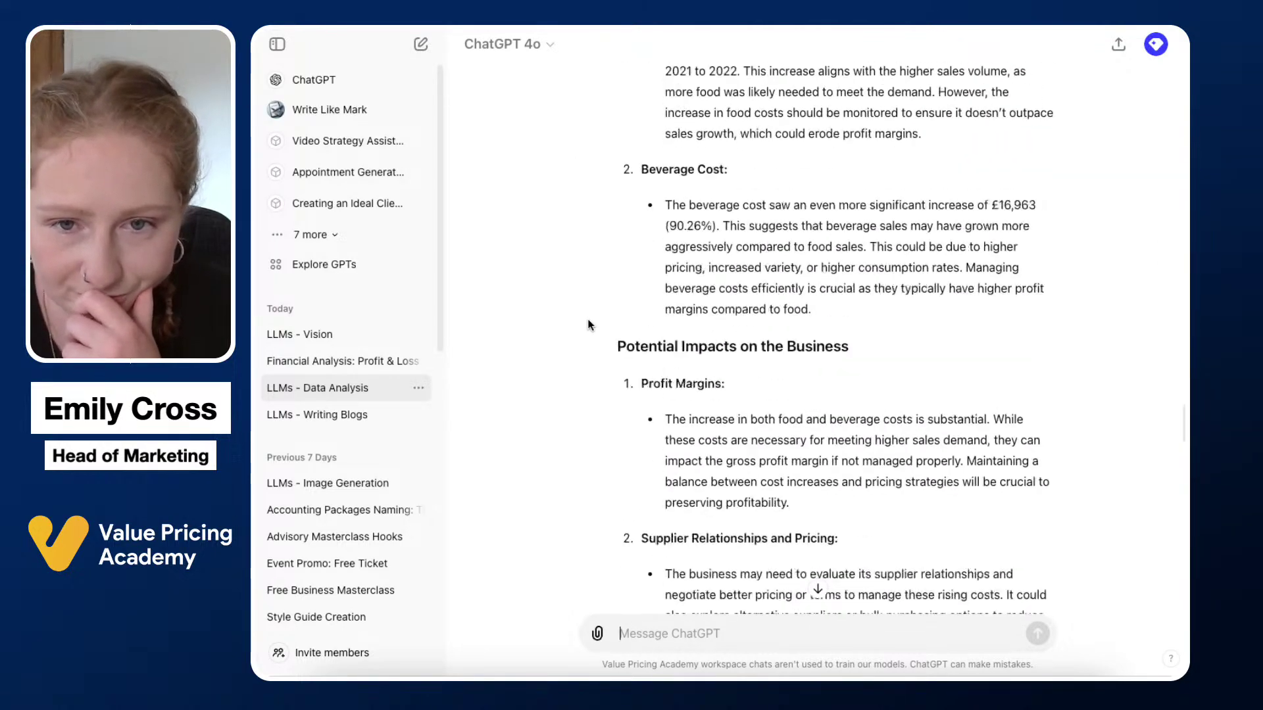
{"action": "scroll", "coordinate": [589, 325], "scroll_direction": "up", "scroll_amount": 20}
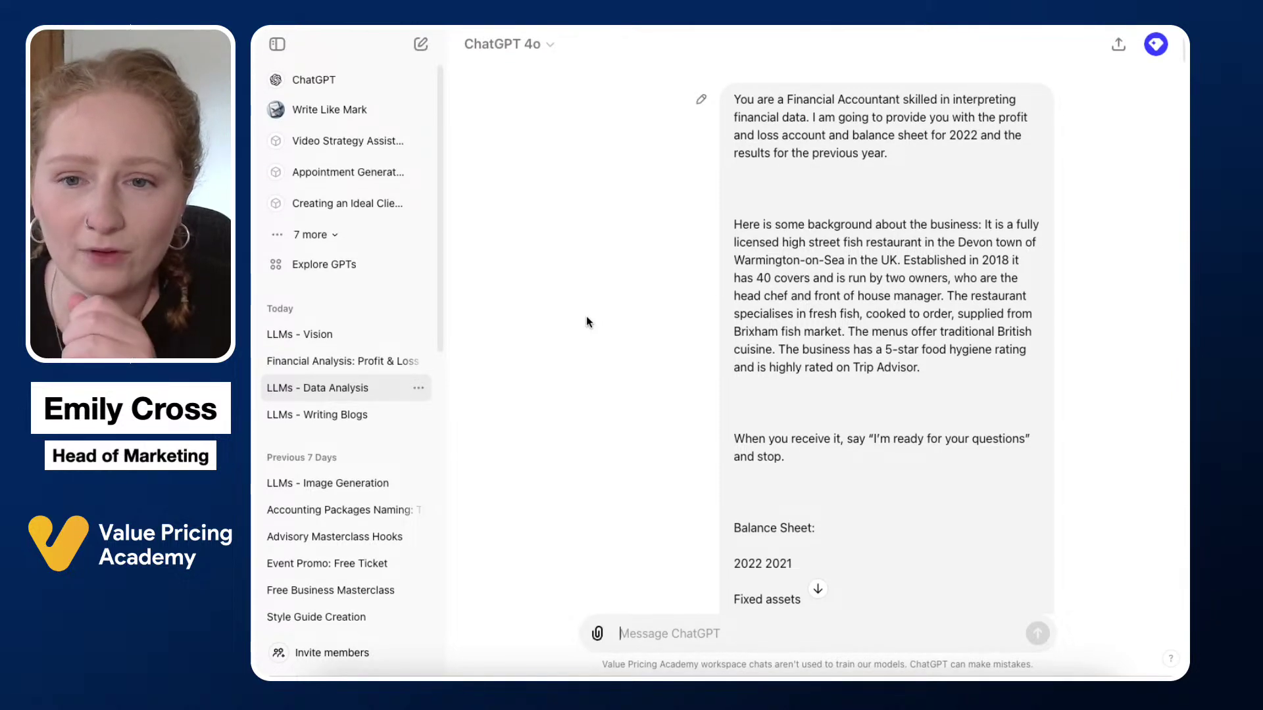
Skim the balance sheet data pasted in ChatGPT's opening prompt and return to the start of the prompt.
{"action": "scroll", "coordinate": [587, 315], "scroll_direction": "down", "scroll_amount": 2}
{"action": "scroll", "coordinate": [584, 321], "scroll_direction": "down", "scroll_amount": 7}
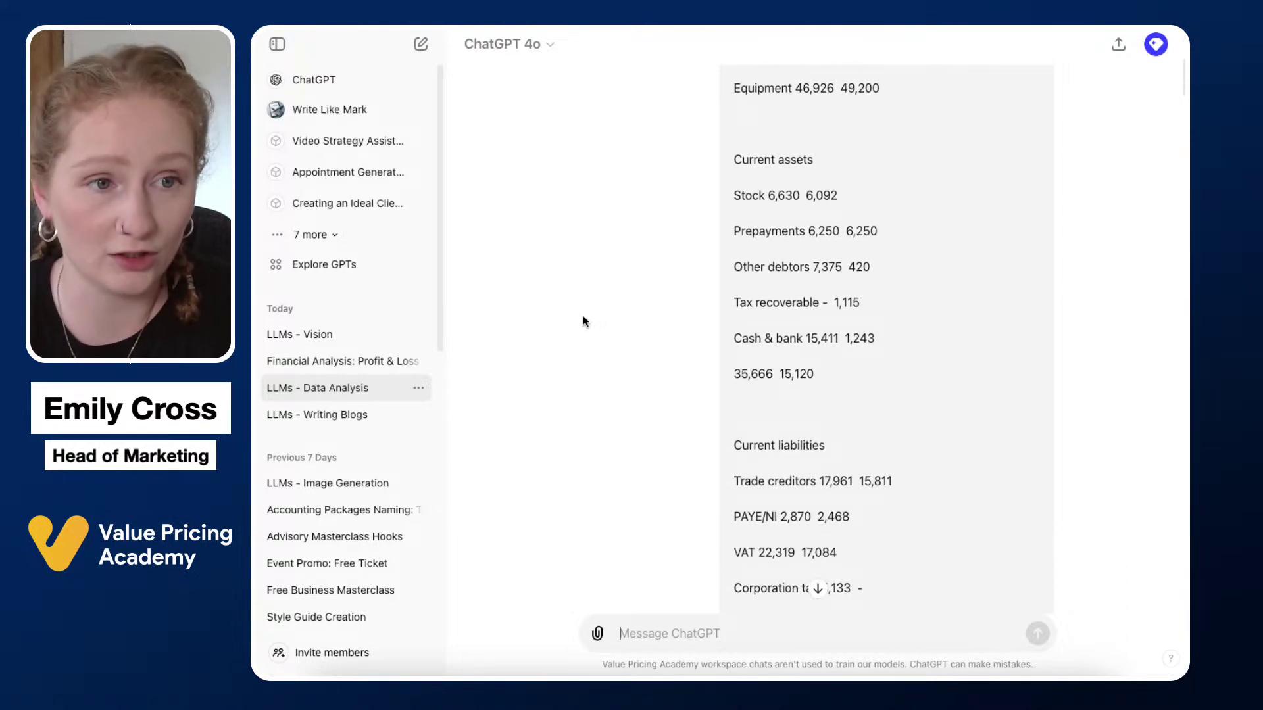
{"action": "scroll", "coordinate": [585, 321], "scroll_direction": "down", "scroll_amount": 2}
{"action": "scroll", "coordinate": [585, 321], "scroll_direction": "up", "scroll_amount": 10}
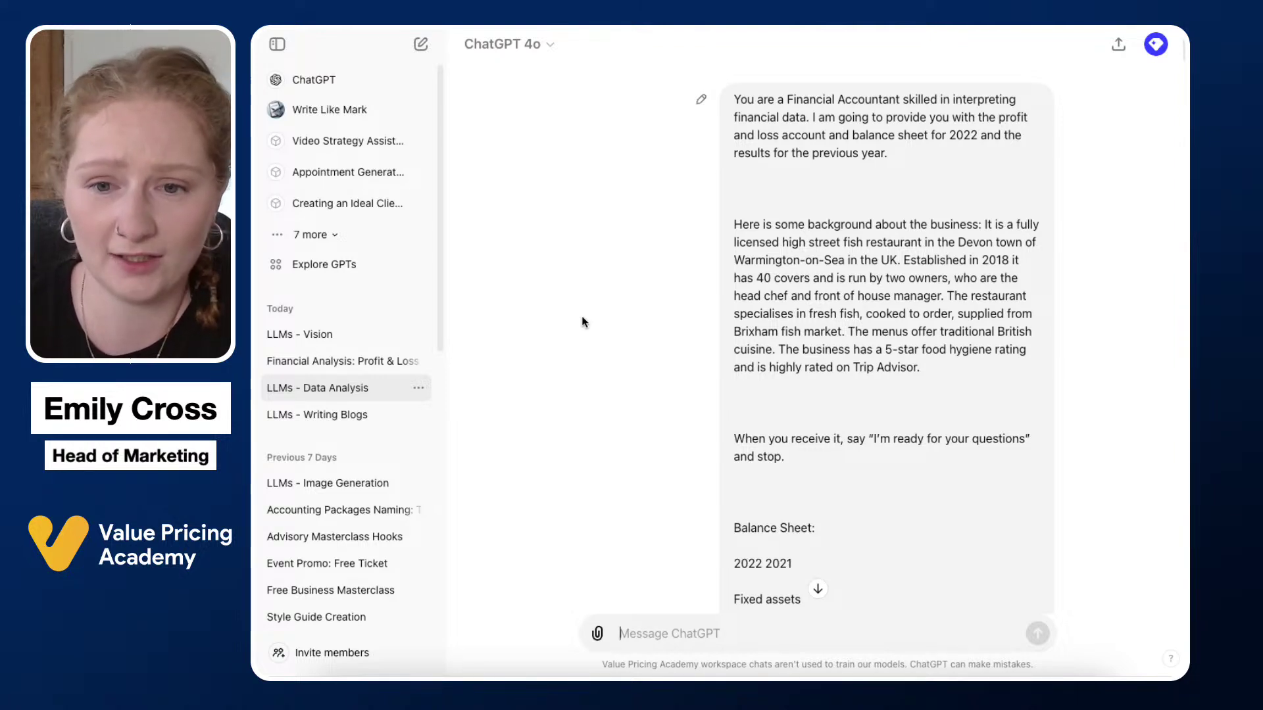
Examine the restaurant background, the "I'm ready for your questions" instruction and the first balance sheet lines in the prompt.
{"action": "scroll", "coordinate": [581, 316], "scroll_direction": "down", "scroll_amount": 2}
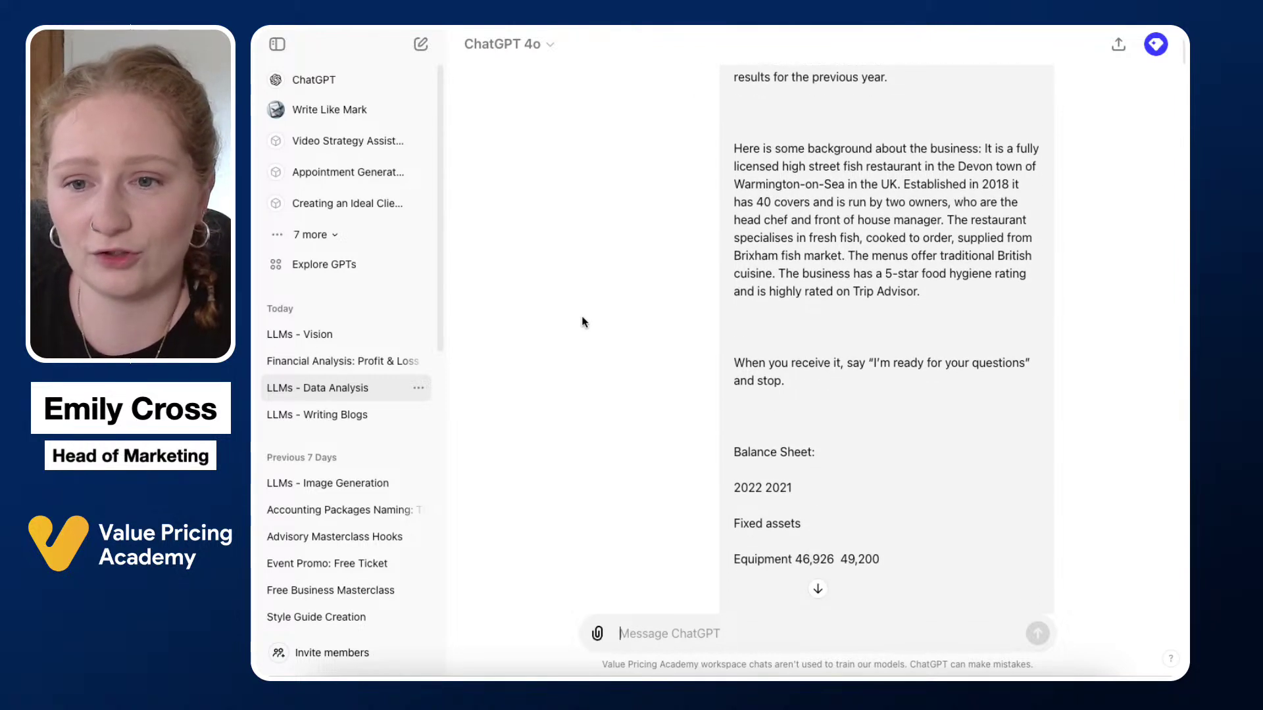
{"action": "scroll", "coordinate": [583, 322], "scroll_direction": "down", "scroll_amount": 2}
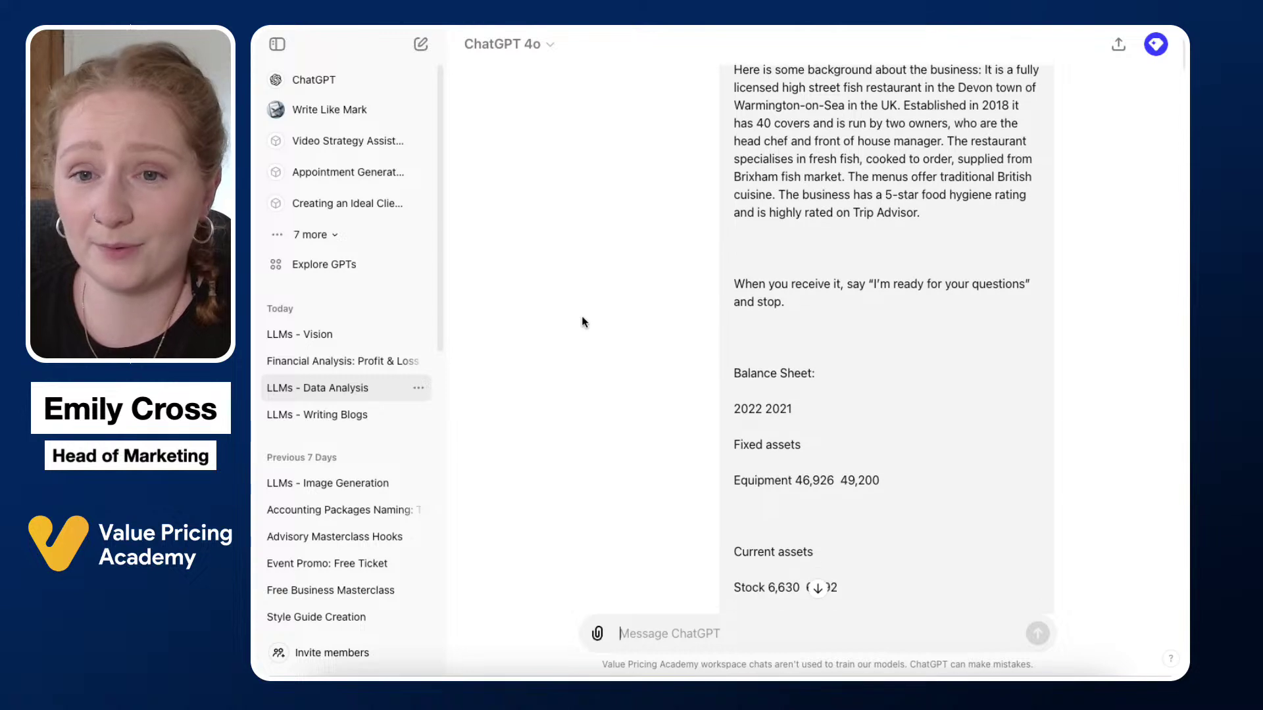
{"action": "scroll", "coordinate": [583, 322], "scroll_direction": "down", "scroll_amount": 2}
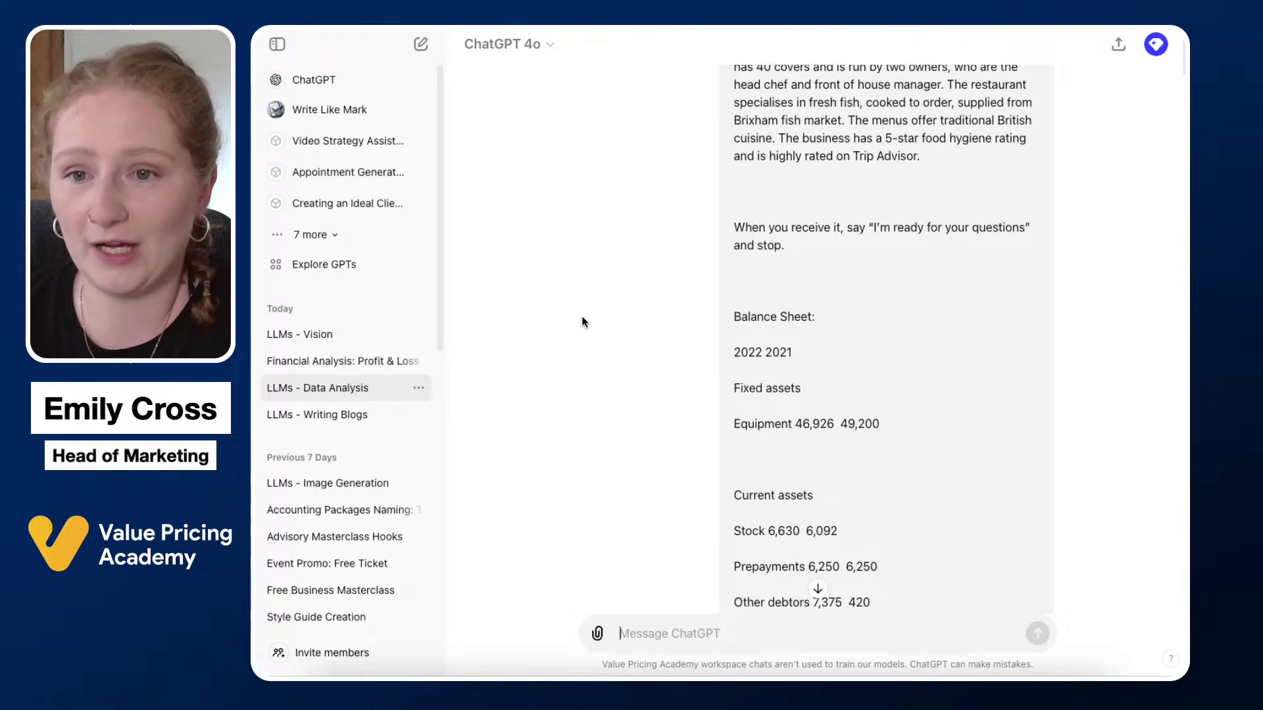
{"action": "scroll", "coordinate": [583, 322], "scroll_direction": "down", "scroll_amount": 1}
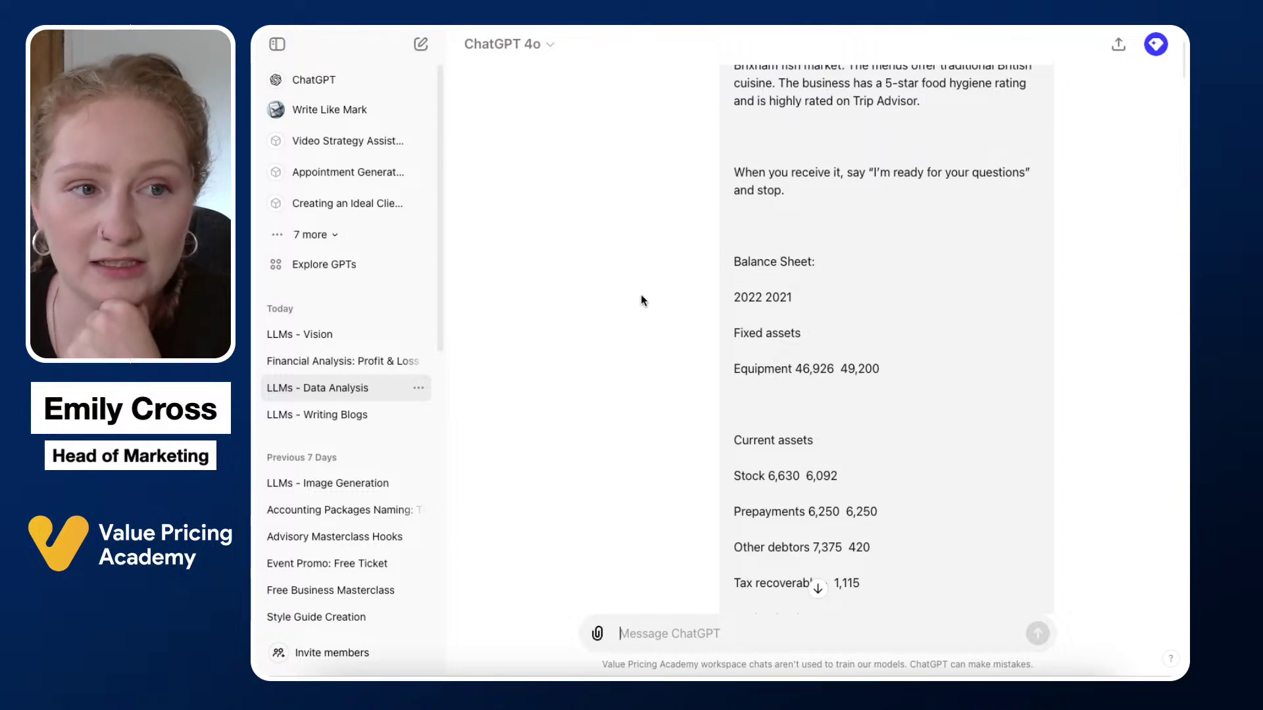
{"action": "scroll", "coordinate": [673, 288], "scroll_direction": "down", "scroll_amount": 1}
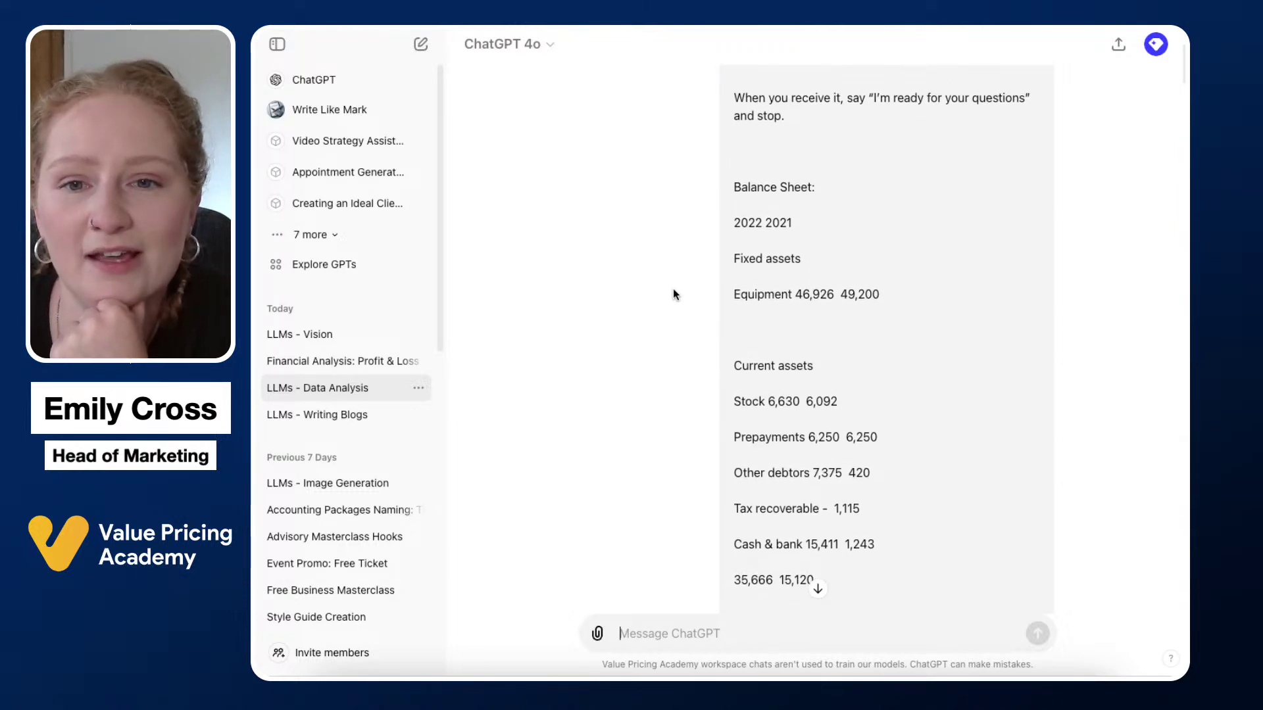
Go through the remaining balance sheet and the profit and loss account supplied in ChatGPT's data analysis prompt.
{"action": "scroll", "coordinate": [673, 288], "scroll_direction": "down", "scroll_amount": 2}
{"action": "scroll", "coordinate": [673, 294], "scroll_direction": "down", "scroll_amount": 5}
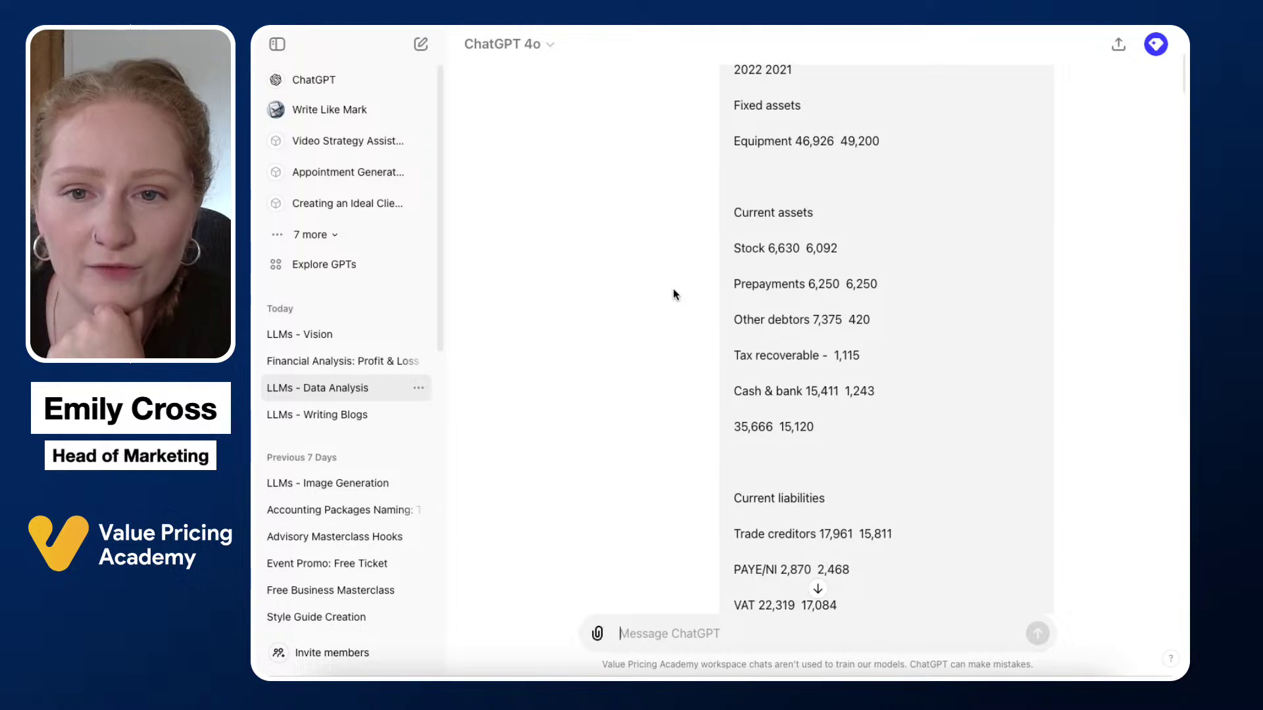
{"action": "scroll", "coordinate": [673, 294], "scroll_direction": "down", "scroll_amount": 4}
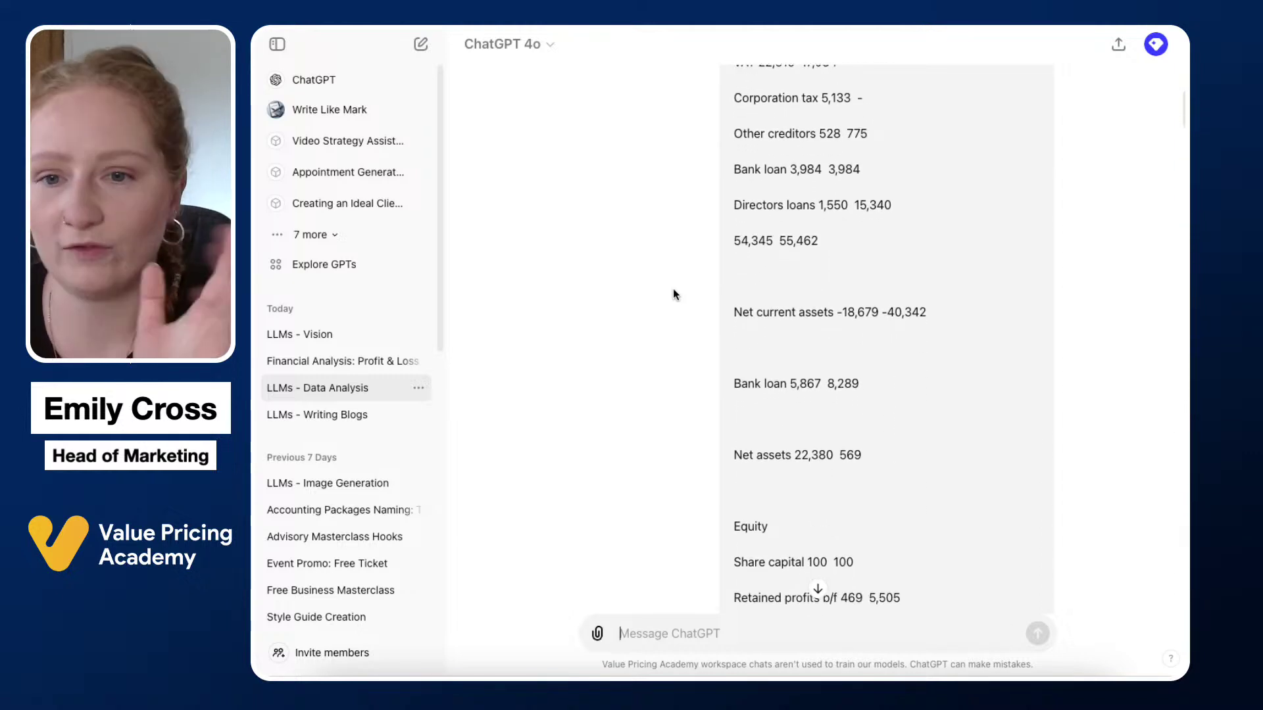
{"action": "scroll", "coordinate": [673, 294], "scroll_direction": "down", "scroll_amount": 6}
{"action": "scroll", "coordinate": [672, 289], "scroll_direction": "down", "scroll_amount": 2}
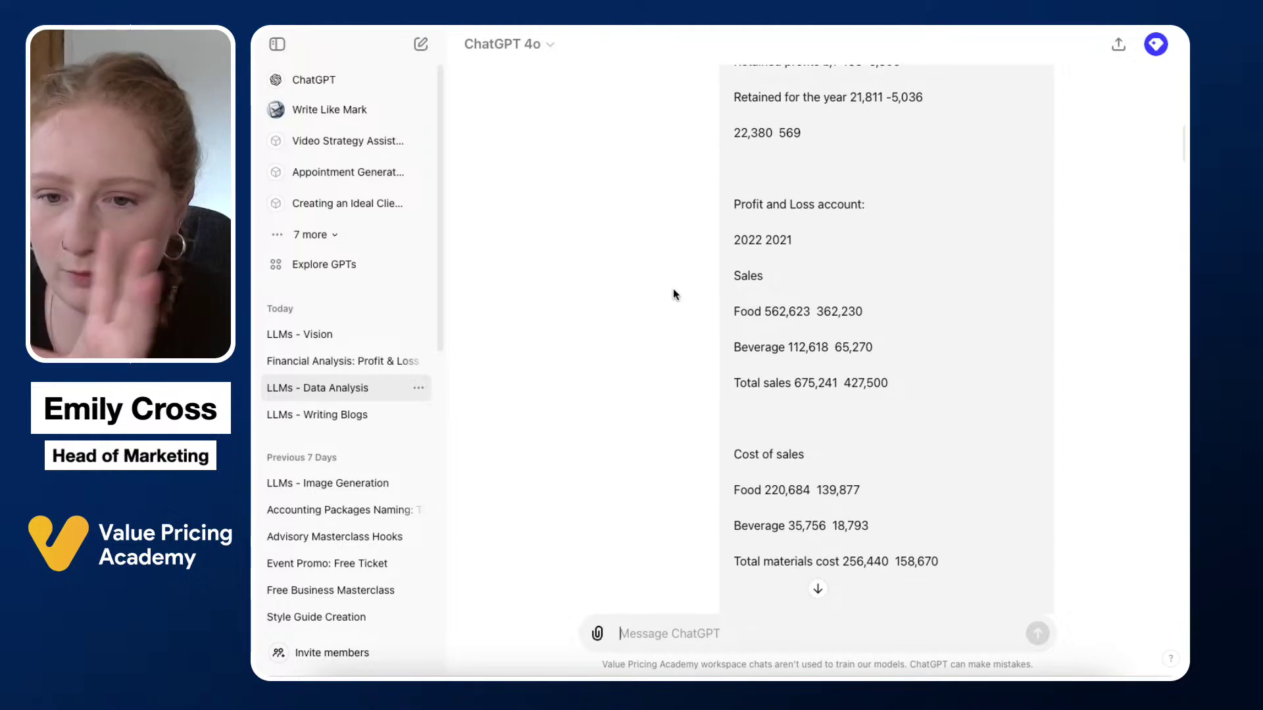
{"action": "scroll", "coordinate": [673, 289], "scroll_direction": "down", "scroll_amount": 3}
{"action": "scroll", "coordinate": [673, 294], "scroll_direction": "down", "scroll_amount": 15}
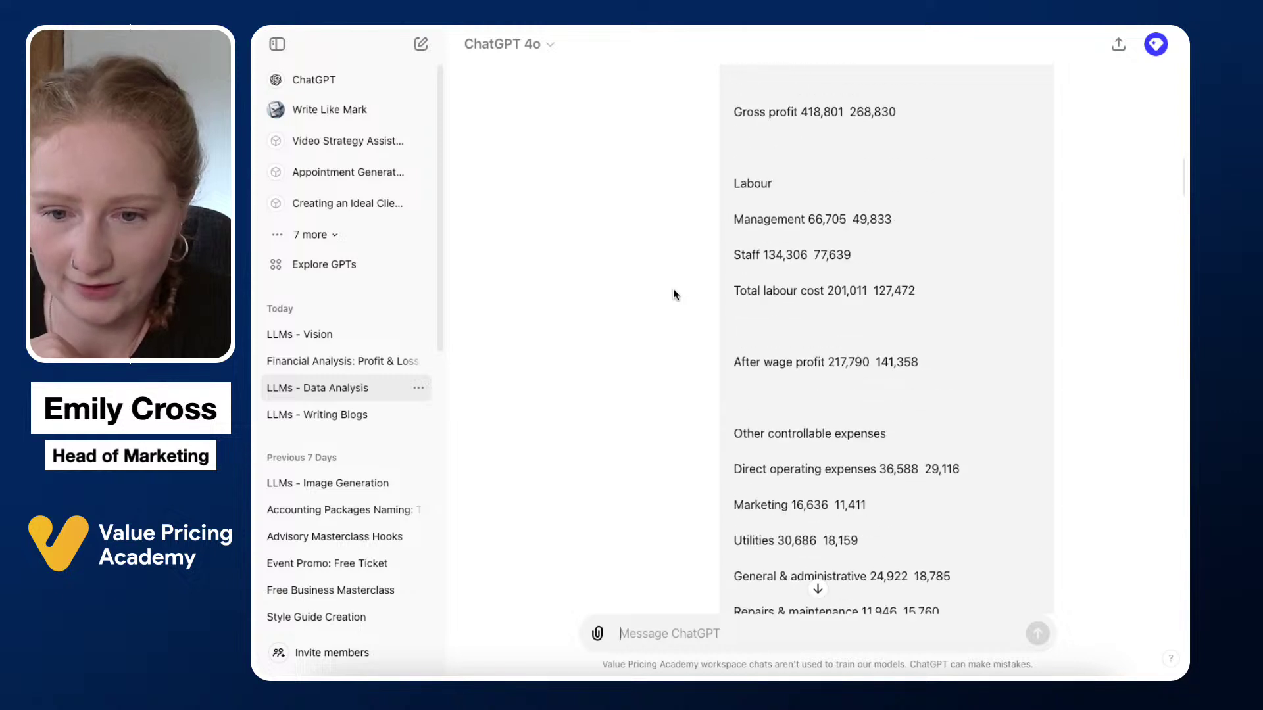
{"action": "scroll", "coordinate": [673, 294], "scroll_direction": "down", "scroll_amount": 8}
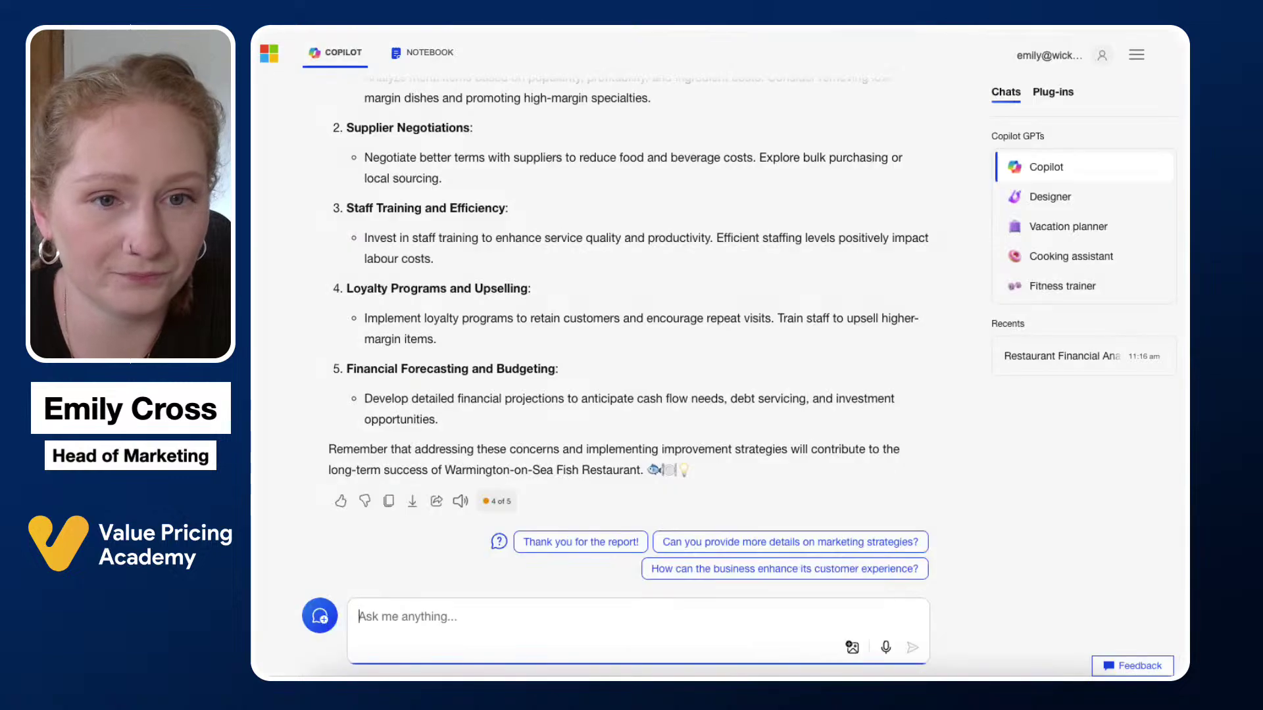
Switch to Copilot and go back to the opening prompt of its restaurant financial analysis chat.
{"action": "scroll", "coordinate": [496, 226], "scroll_direction": "up", "scroll_amount": 5}
{"action": "scroll", "coordinate": [496, 225], "scroll_direction": "up", "scroll_amount": 20}
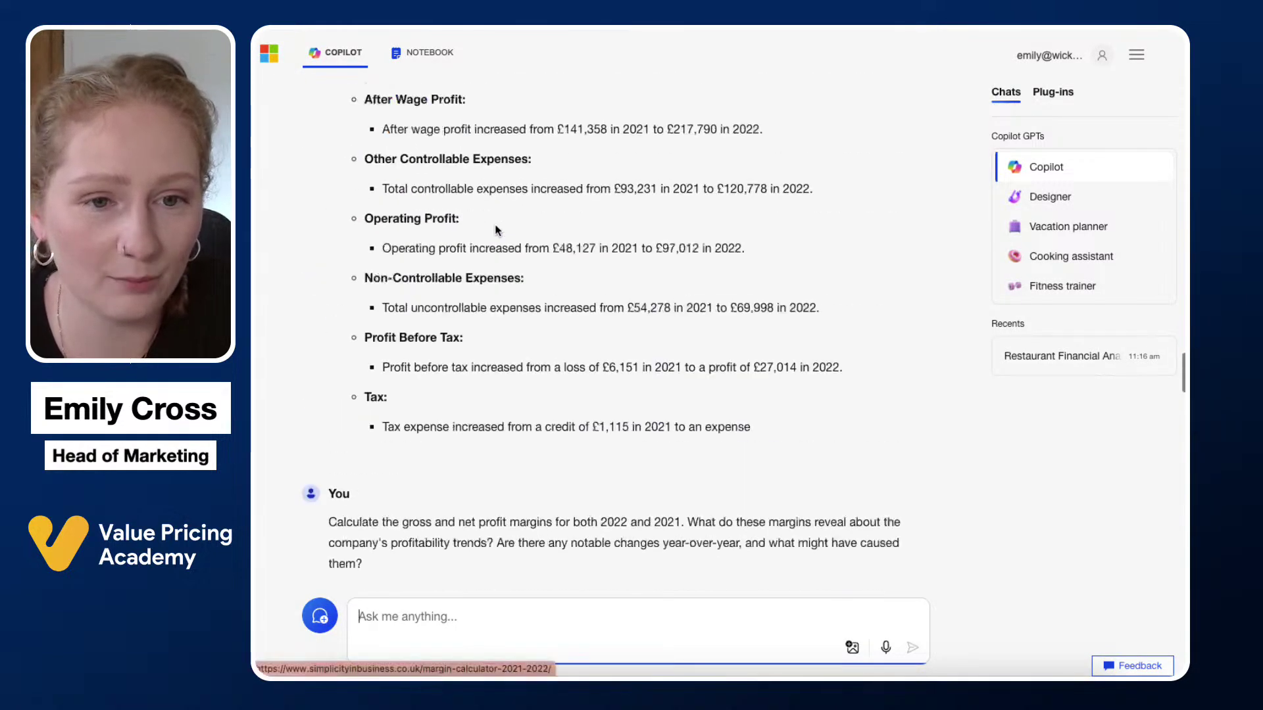
{"action": "scroll", "coordinate": [496, 229], "scroll_direction": "up", "scroll_amount": 10}
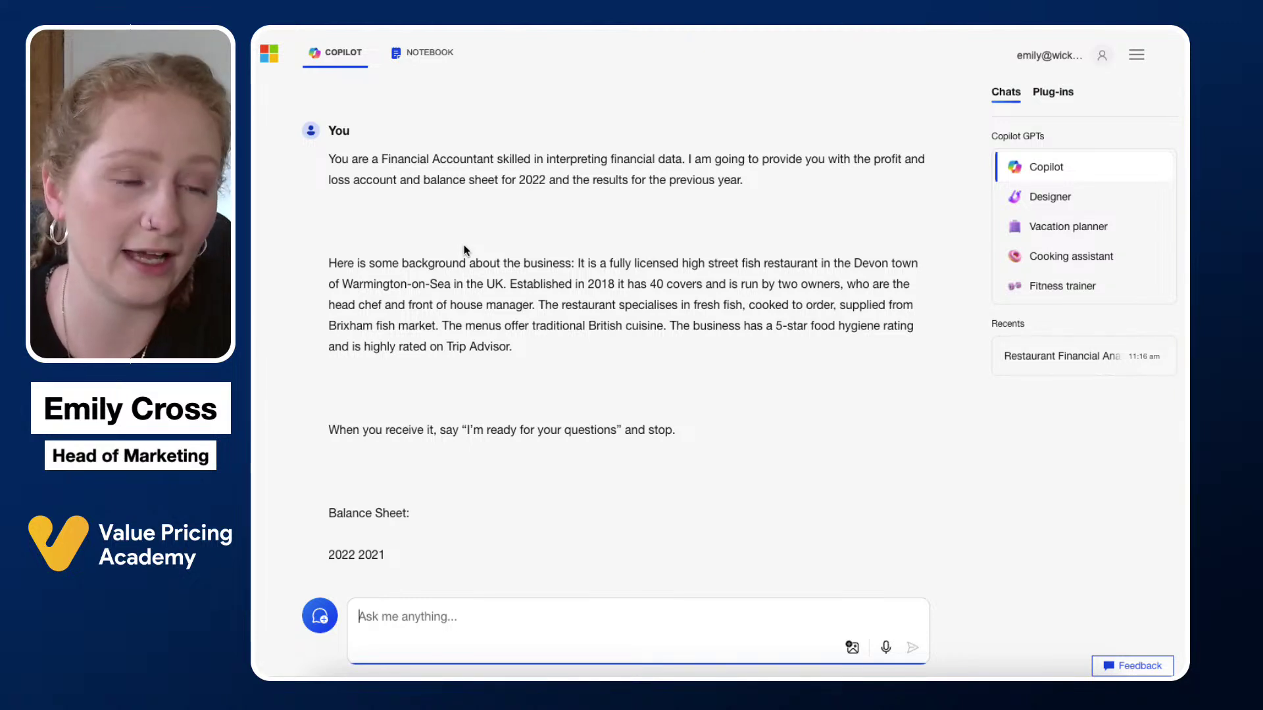
Skim the balance sheet and profit and loss figures in Copilot's copy of the prompt.
{"action": "scroll", "coordinate": [526, 245], "scroll_direction": "down", "scroll_amount": 5}
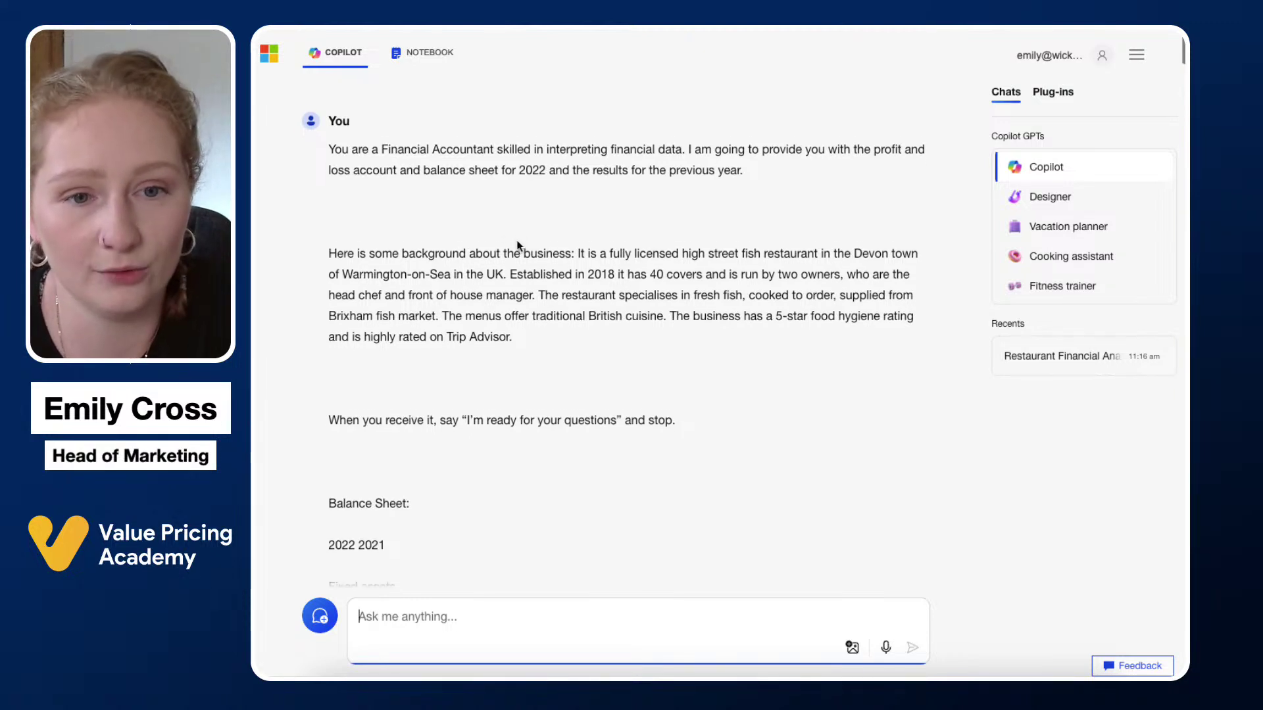
{"action": "scroll", "coordinate": [518, 246], "scroll_direction": "down", "scroll_amount": 20}
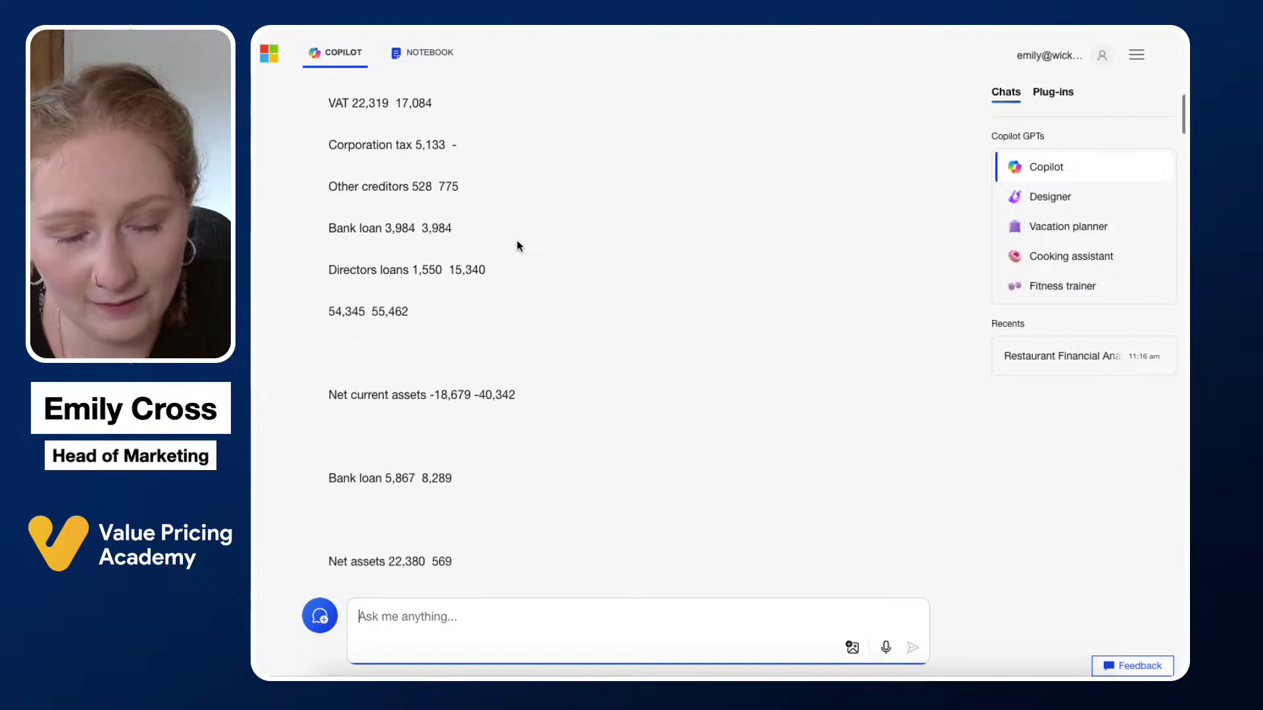
{"action": "scroll", "coordinate": [517, 246], "scroll_direction": "down", "scroll_amount": 20}
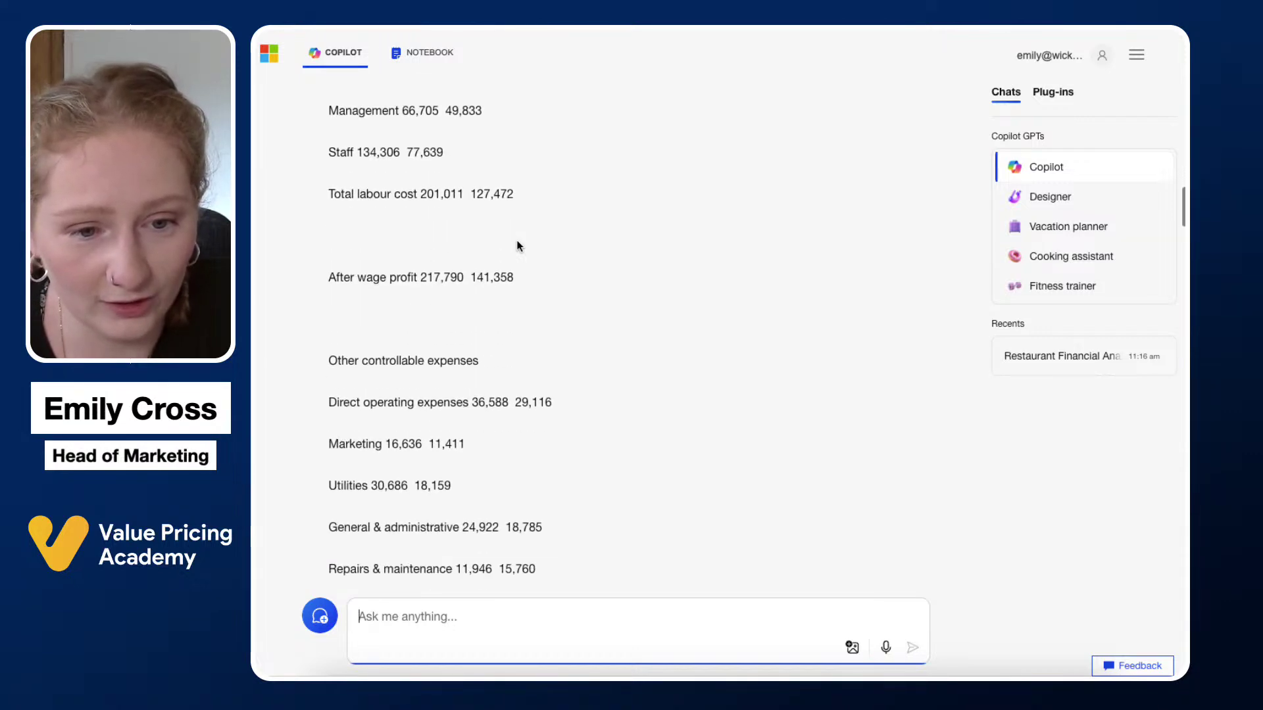
{"action": "scroll", "coordinate": [518, 244], "scroll_direction": "down", "scroll_amount": 12}
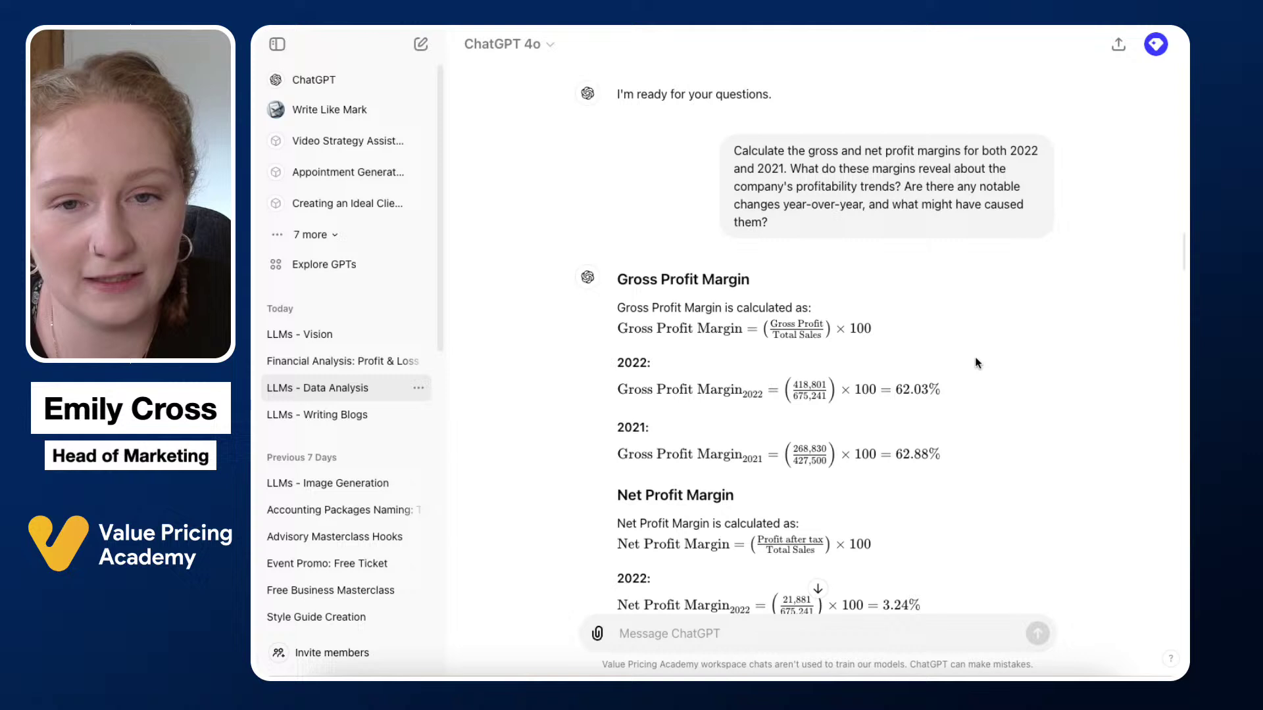
Return to ChatGPT and examine its gross and net profit margin calculations for 2022 and 2021 against the question asked.
{"action": "scroll", "coordinate": [977, 363], "scroll_direction": "down", "scroll_amount": 2}
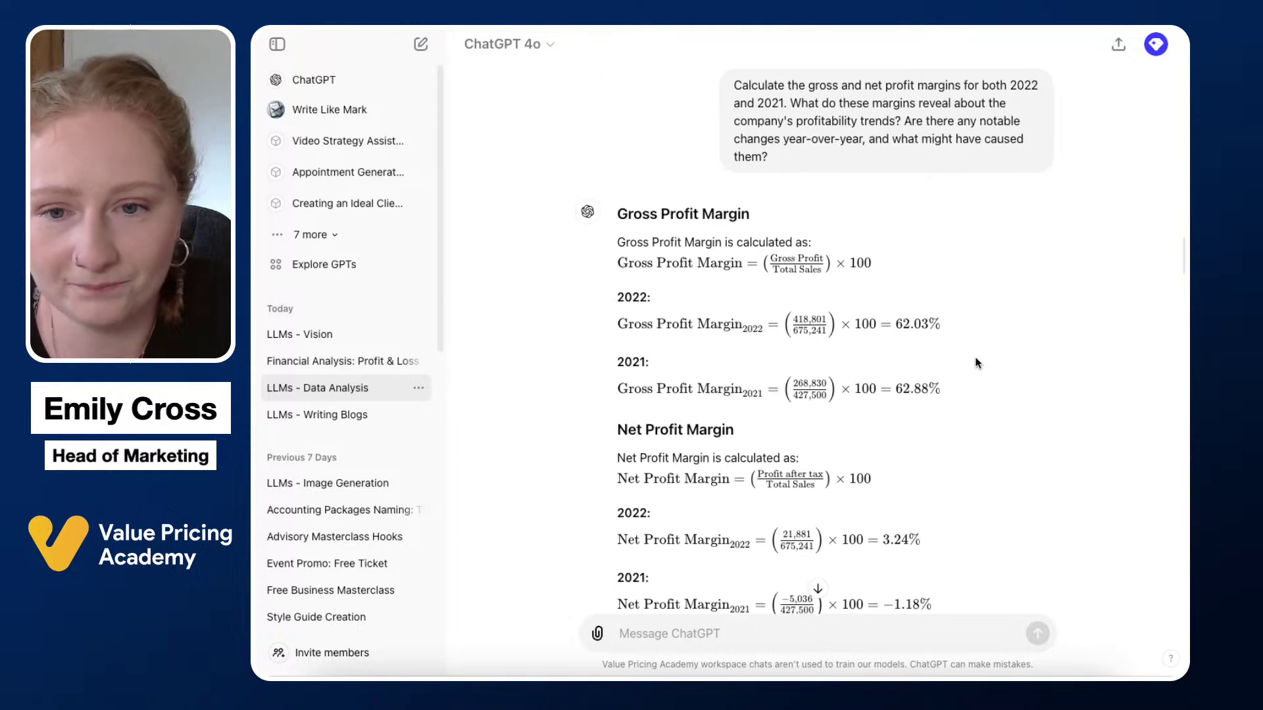
{"action": "scroll", "coordinate": [977, 363], "scroll_direction": "down", "scroll_amount": 2}
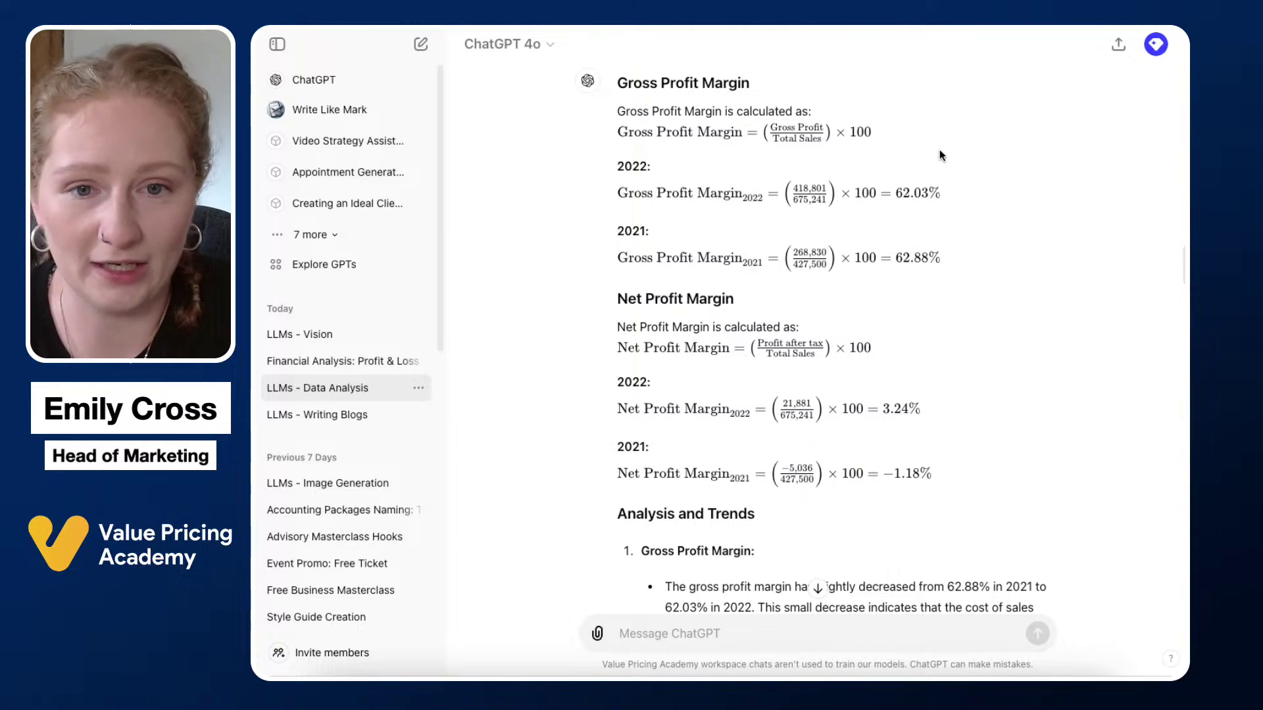
{"action": "scroll", "coordinate": [1050, 267], "scroll_direction": "down", "scroll_amount": 1}
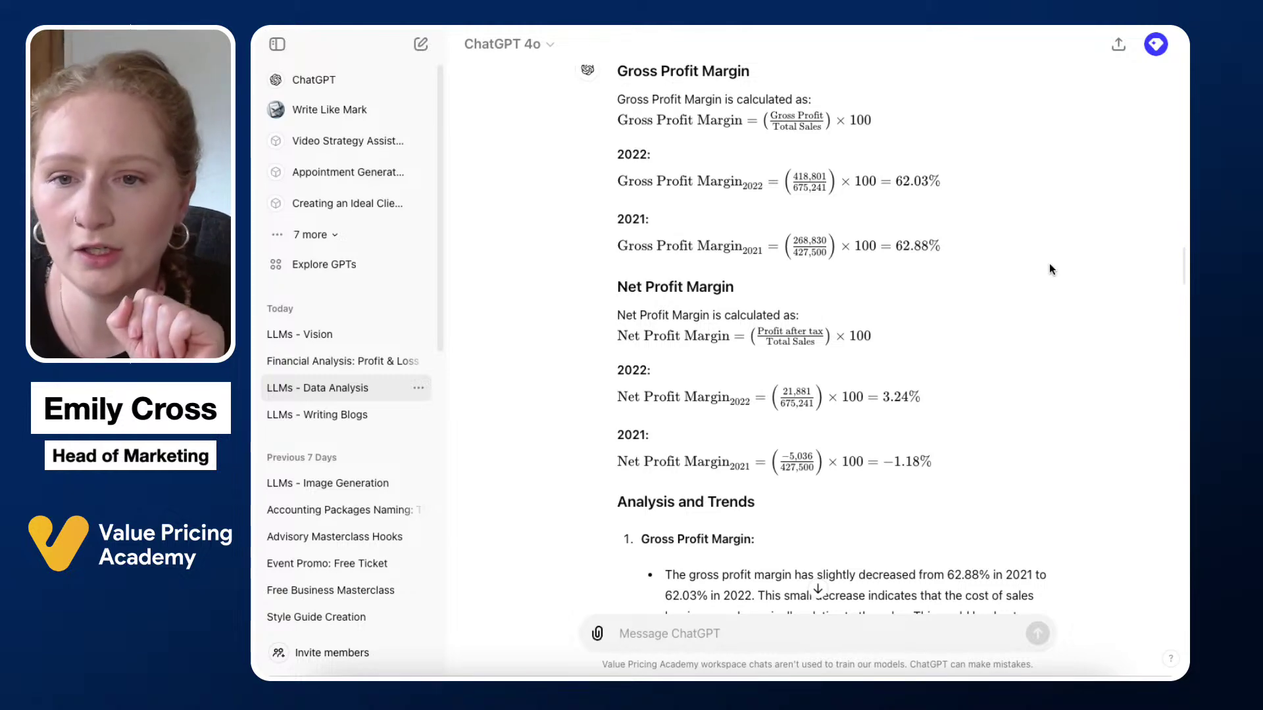
{"action": "scroll", "coordinate": [1049, 263], "scroll_direction": "up", "scroll_amount": 5}
{"action": "scroll", "coordinate": [1050, 269], "scroll_direction": "down", "scroll_amount": 1}
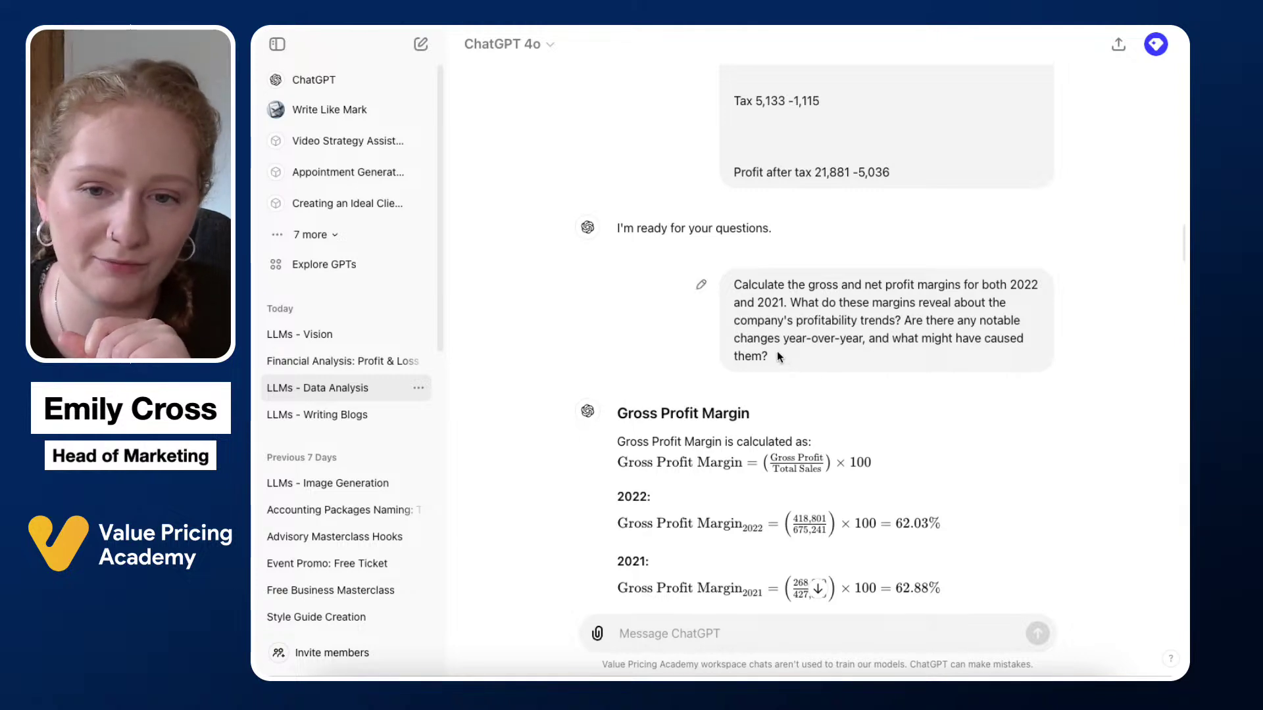
Highlight the question on 2022 and 2021 gross and net profit margins and check ChatGPT's calculations beneath it.
{"action": "left_click_drag", "start_coordinate": [771, 356], "coordinate": [733, 284]}
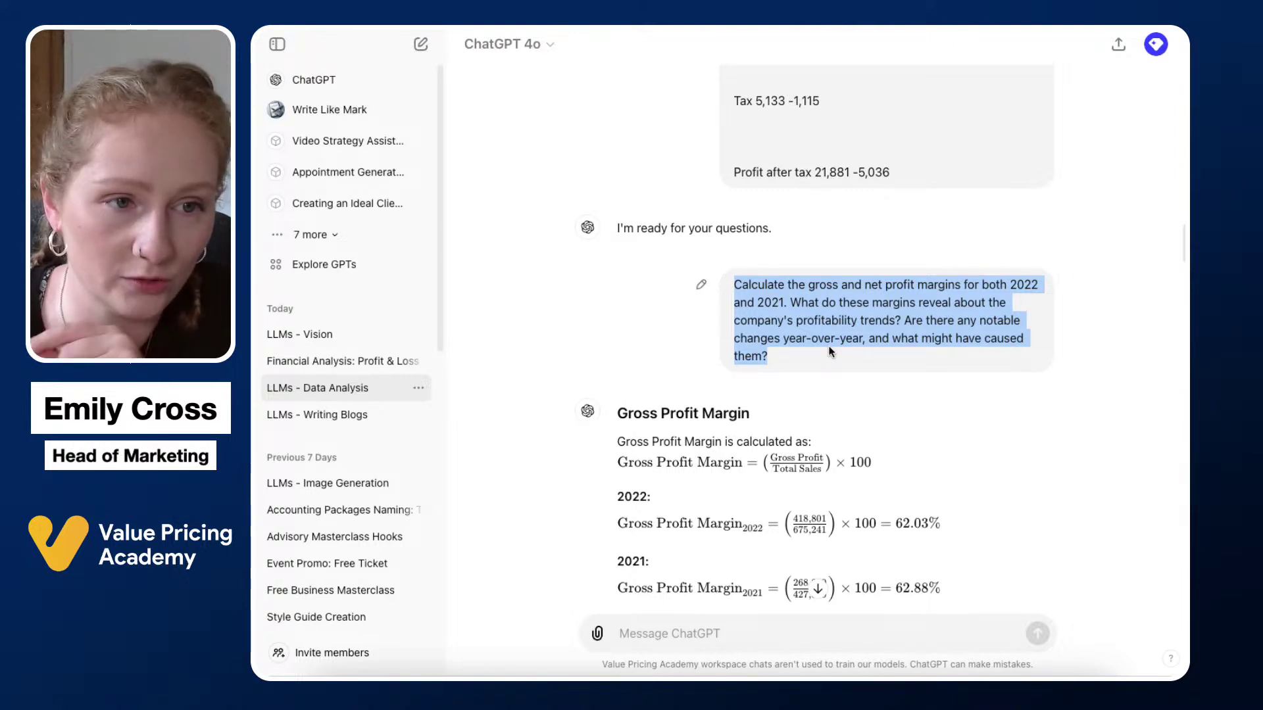
{"action": "scroll", "coordinate": [830, 352], "scroll_direction": "down", "scroll_amount": 5}
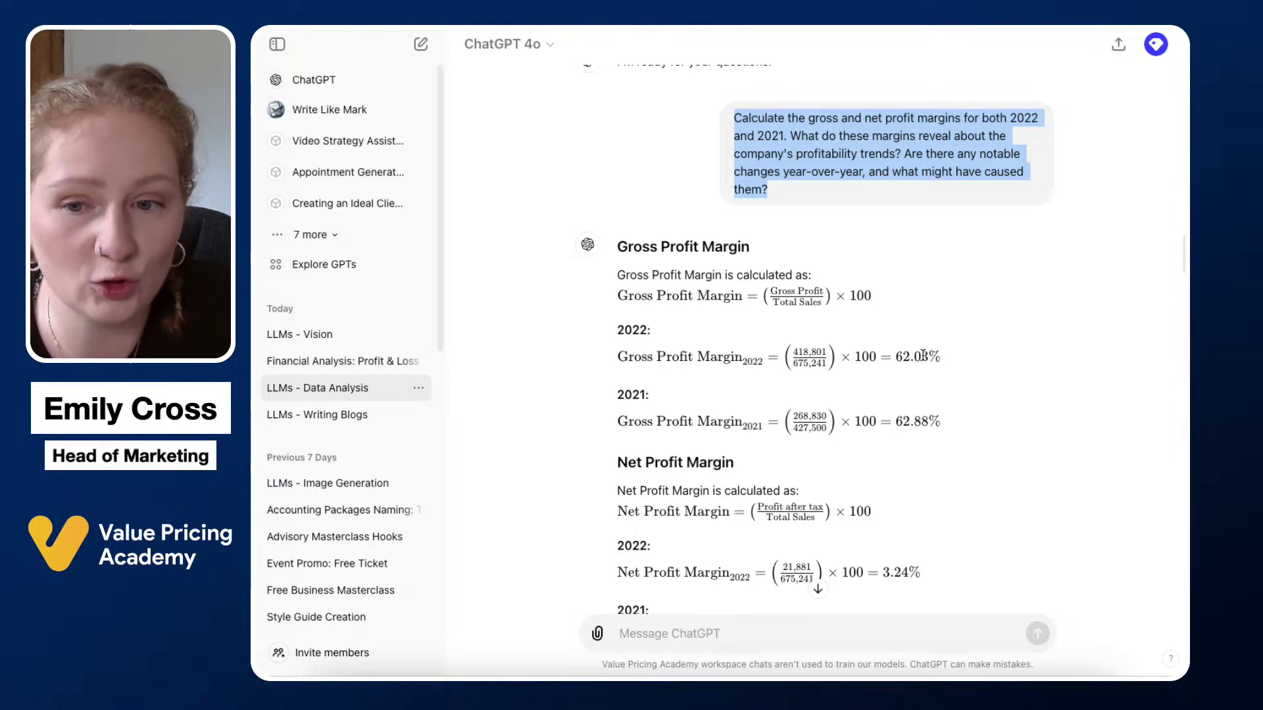
{"action": "scroll", "coordinate": [622, 449], "scroll_direction": "down", "scroll_amount": 1}
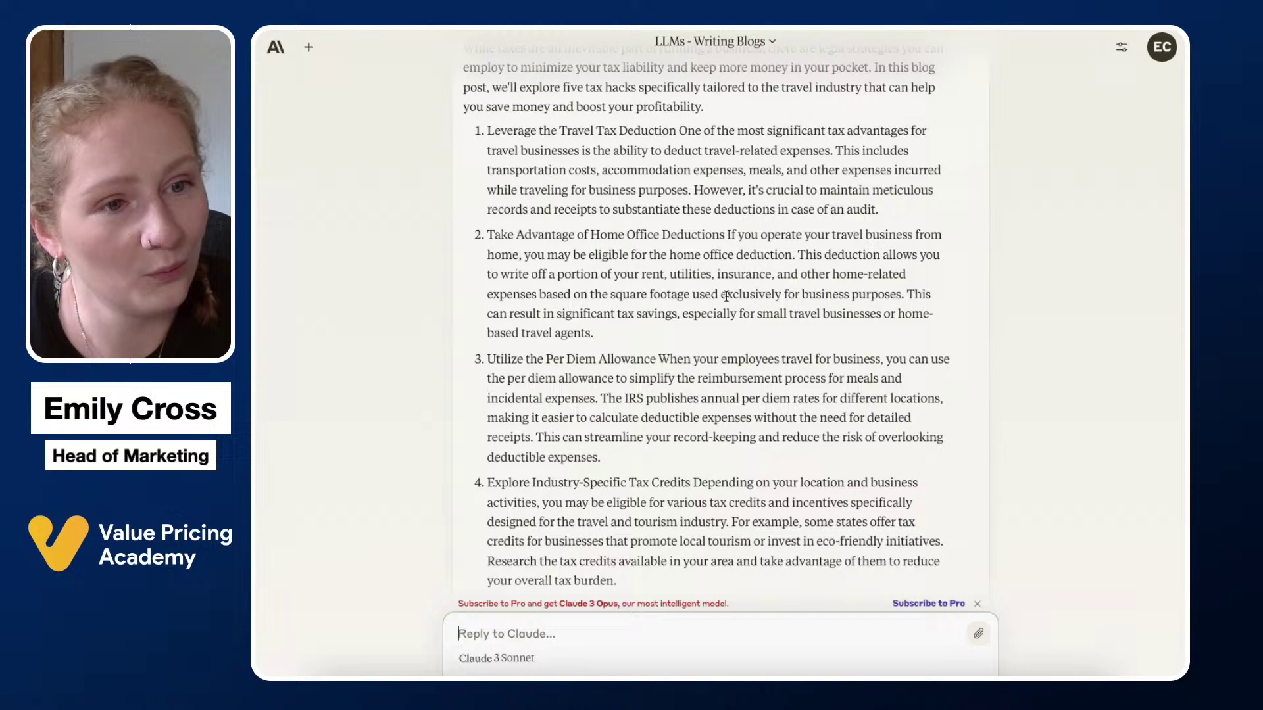
Switch to Claude and open its "LLMs - Data Analysis" chat from the previous chats.
{"action": "scroll", "coordinate": [727, 298], "scroll_direction": "down", "scroll_amount": 2}
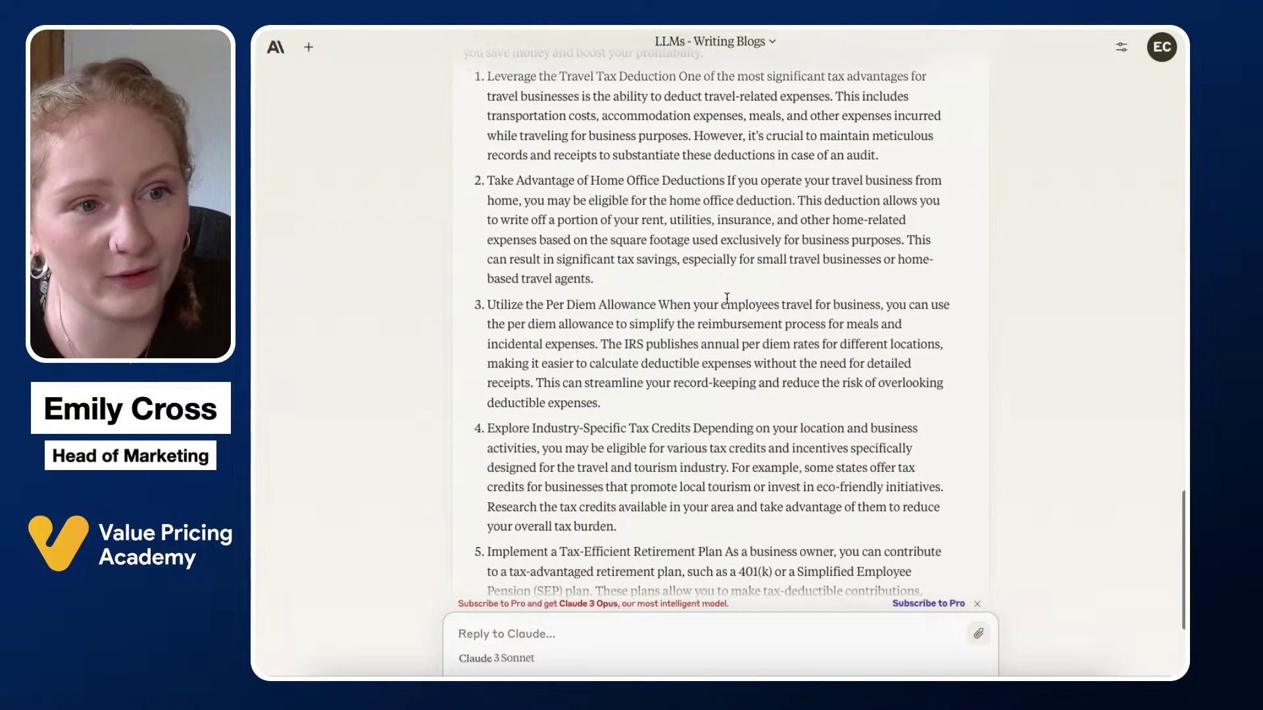
{"action": "scroll", "coordinate": [727, 298], "scroll_direction": "up", "scroll_amount": 3}
{"action": "left_click", "coordinate": [734, 40]}
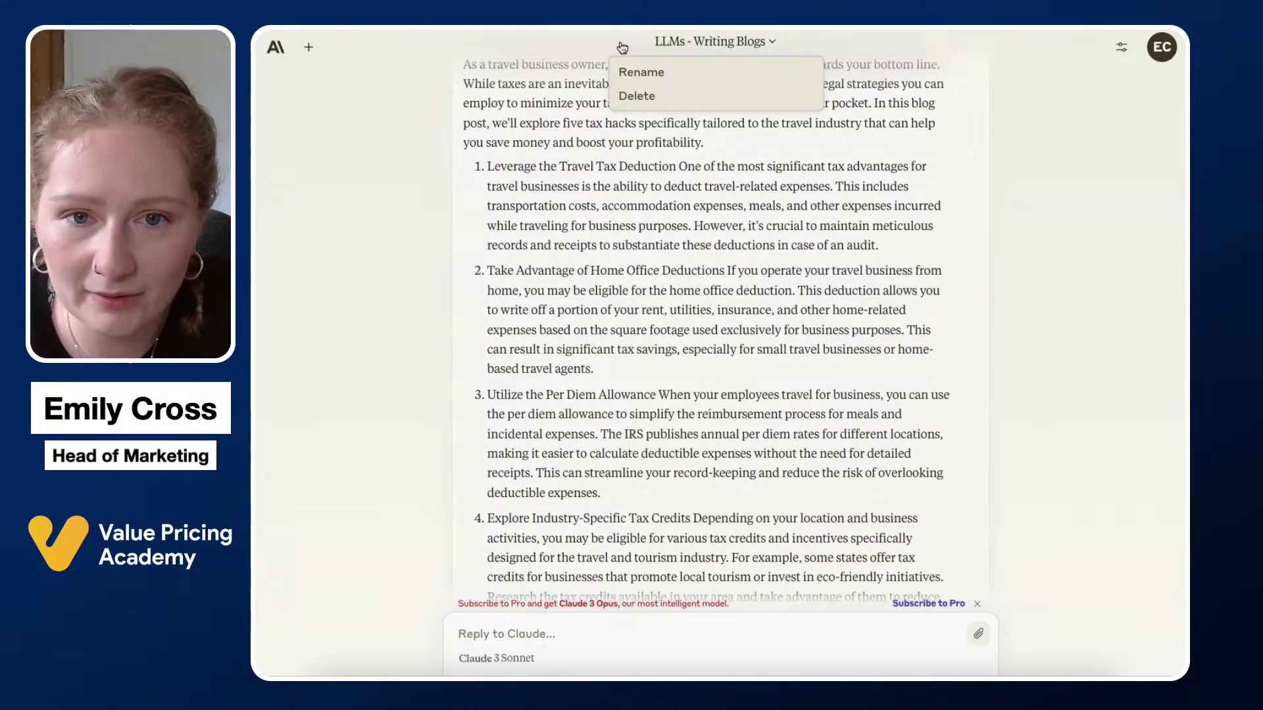
{"action": "left_click", "coordinate": [276, 47]}
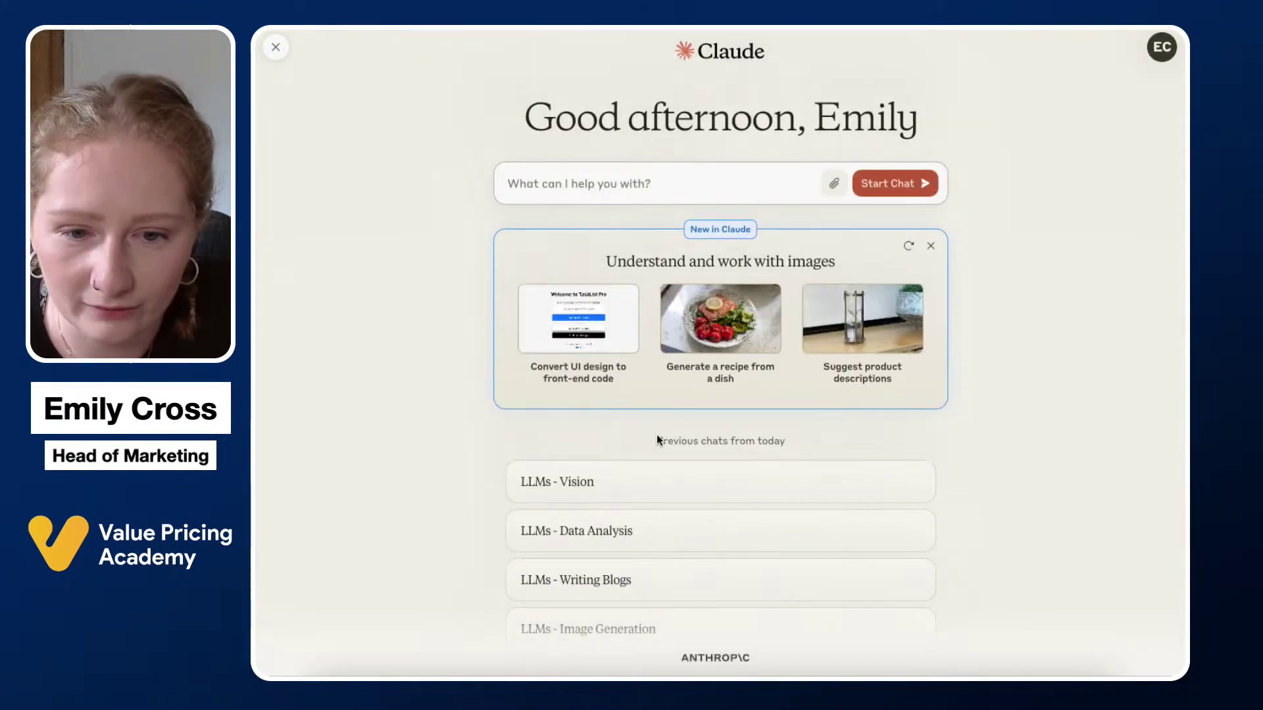
{"action": "scroll", "coordinate": [651, 474], "scroll_direction": "down", "scroll_amount": 1}
{"action": "left_click", "coordinate": [652, 493]}
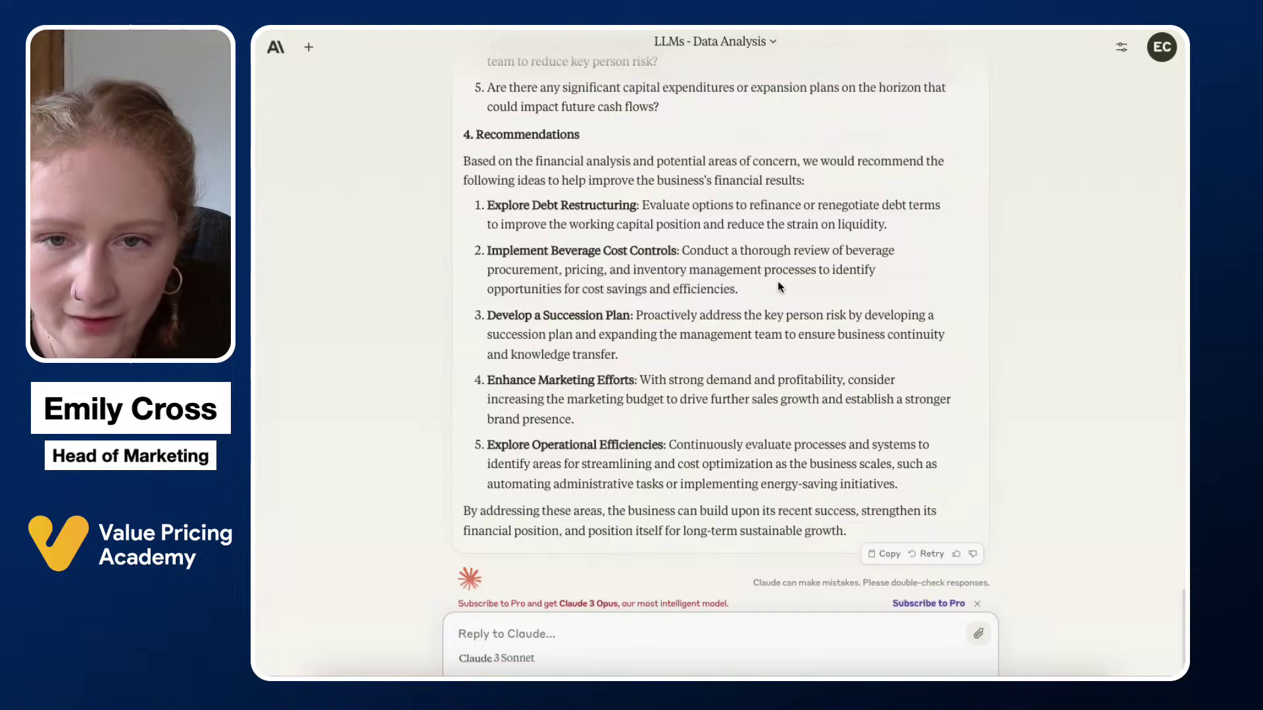
Examine Claude's opening financial prompt and its gross and net profit margin answer for 2022 and 2021.
{"action": "scroll", "coordinate": [777, 282], "scroll_direction": "up", "scroll_amount": 20}
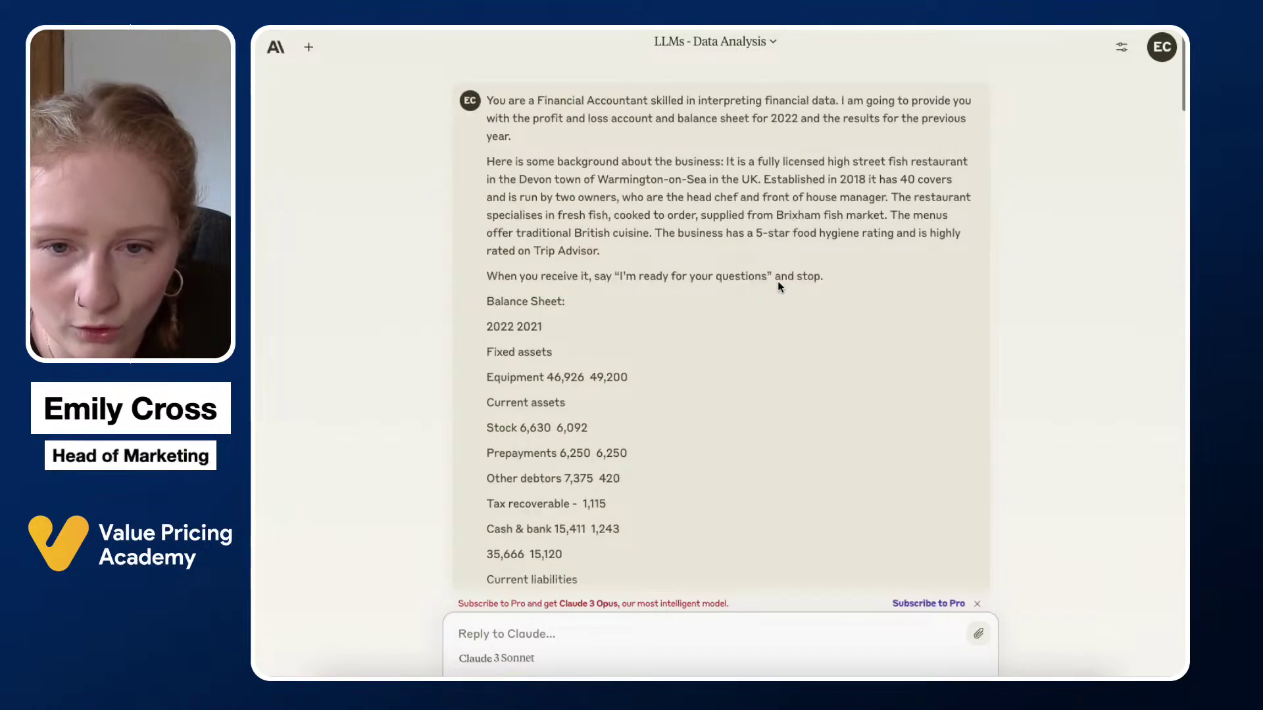
{"action": "scroll", "coordinate": [778, 283], "scroll_direction": "down", "scroll_amount": 20}
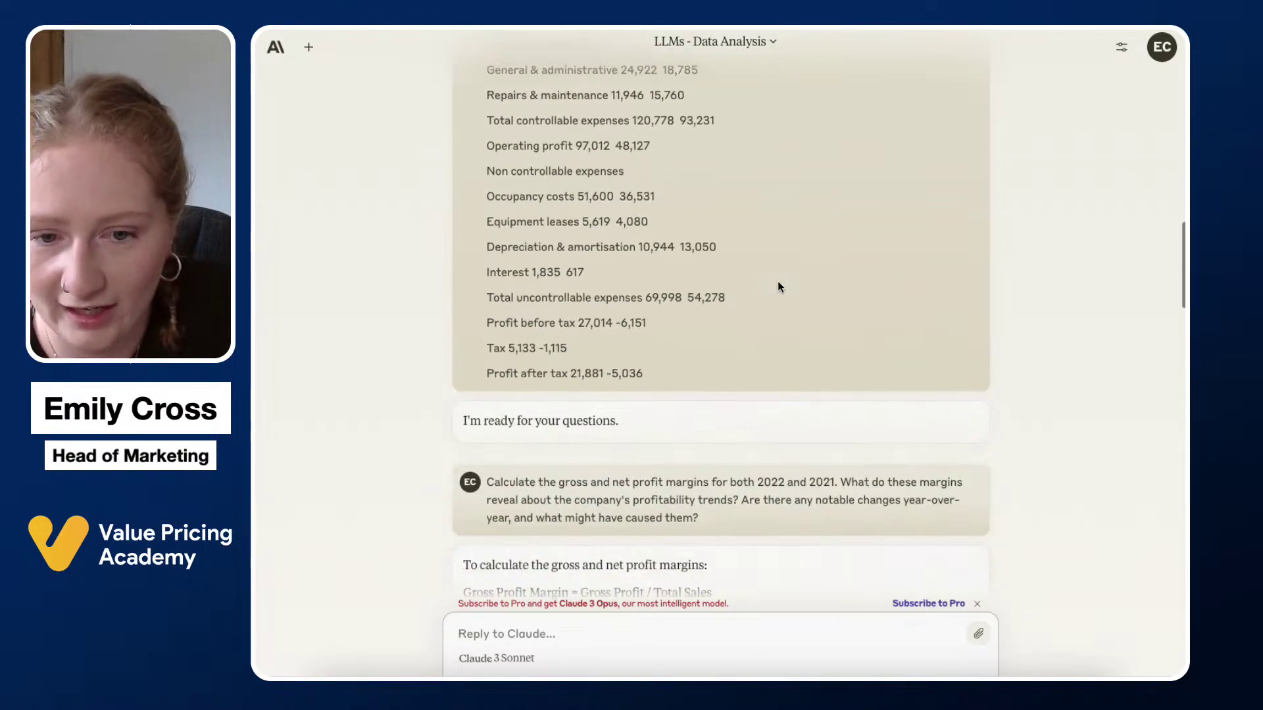
{"action": "scroll", "coordinate": [778, 281], "scroll_direction": "down", "scroll_amount": 3}
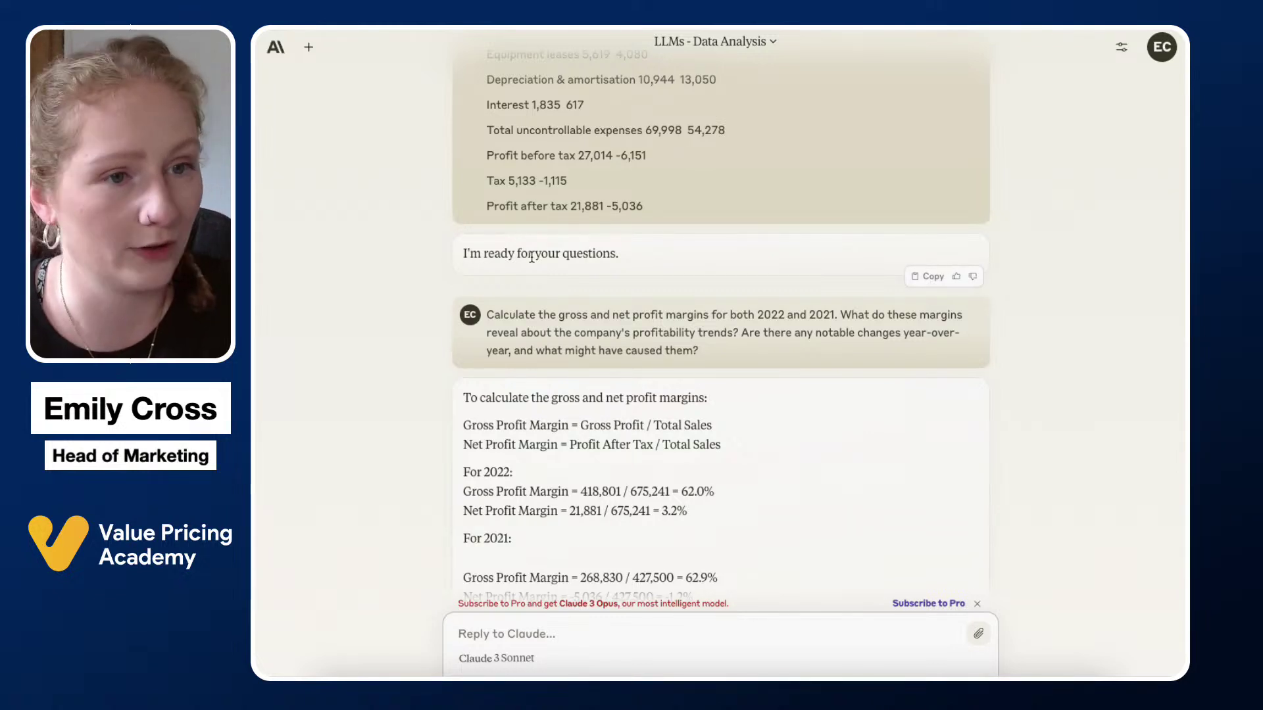
{"action": "scroll", "coordinate": [493, 282], "scroll_direction": "down", "scroll_amount": 1}
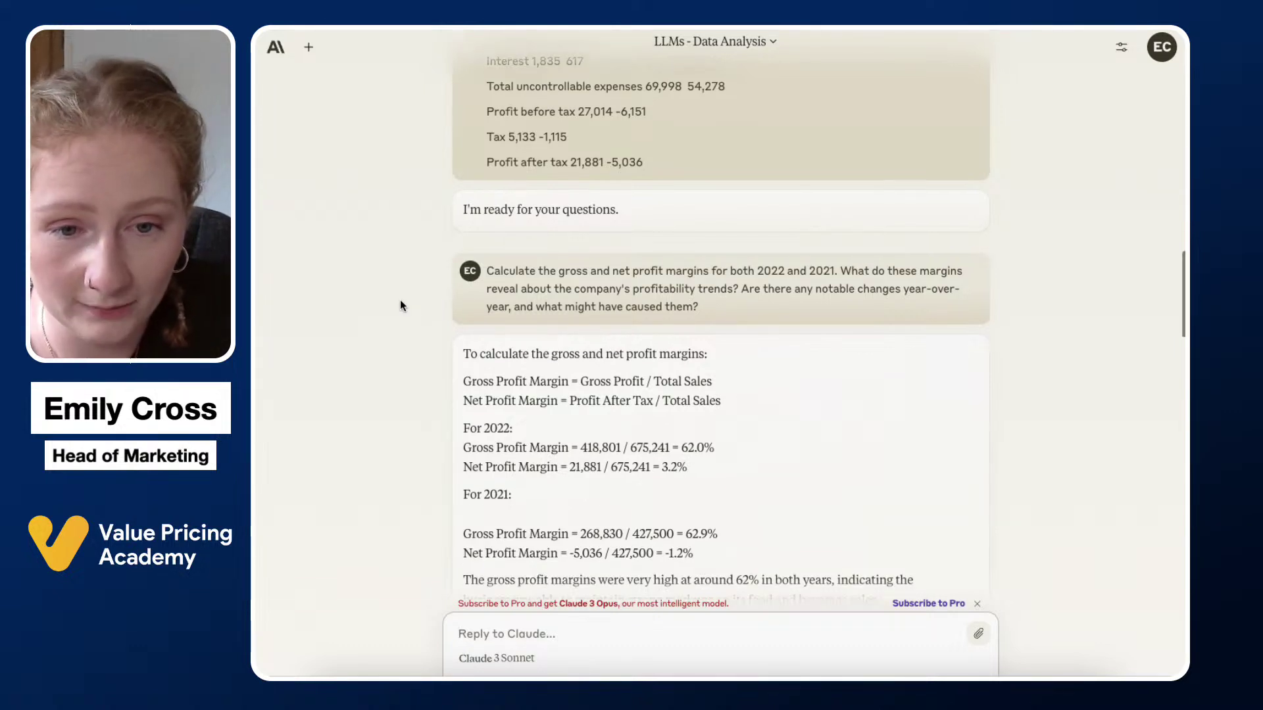
{"action": "scroll", "coordinate": [400, 305], "scroll_direction": "down", "scroll_amount": 3}
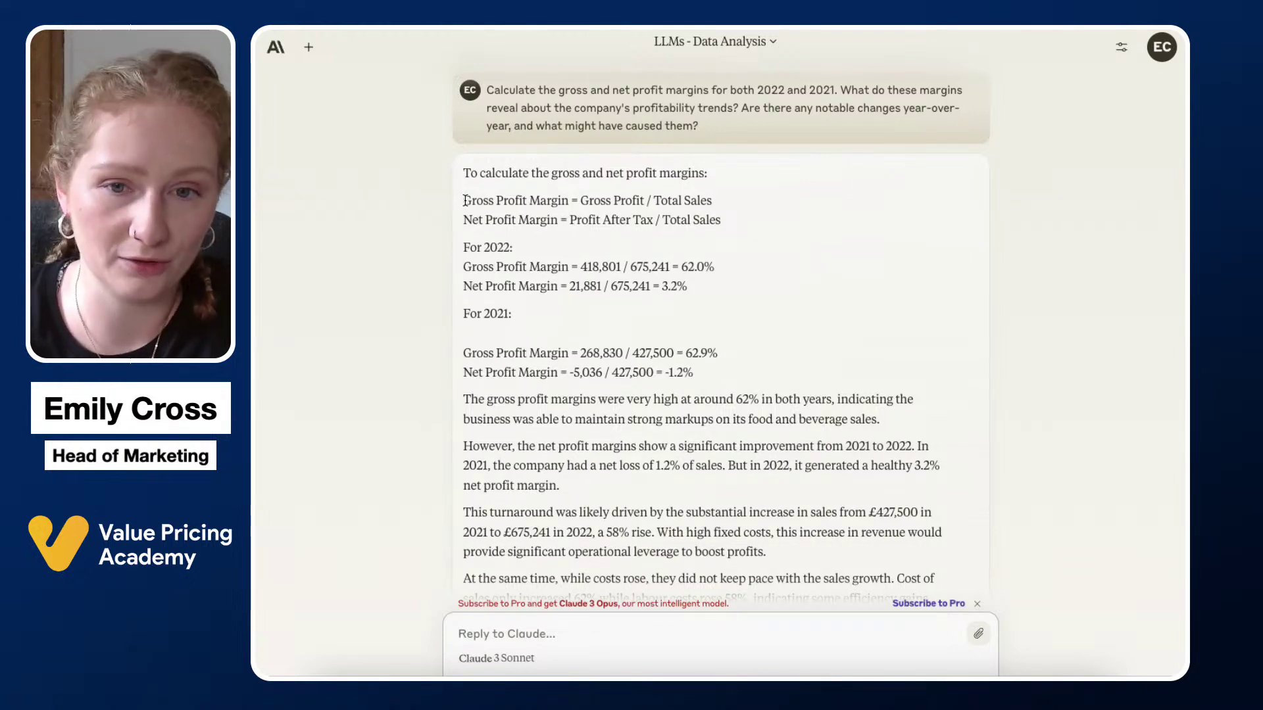
{"action": "scroll", "coordinate": [468, 249], "scroll_direction": "down", "scroll_amount": 1}
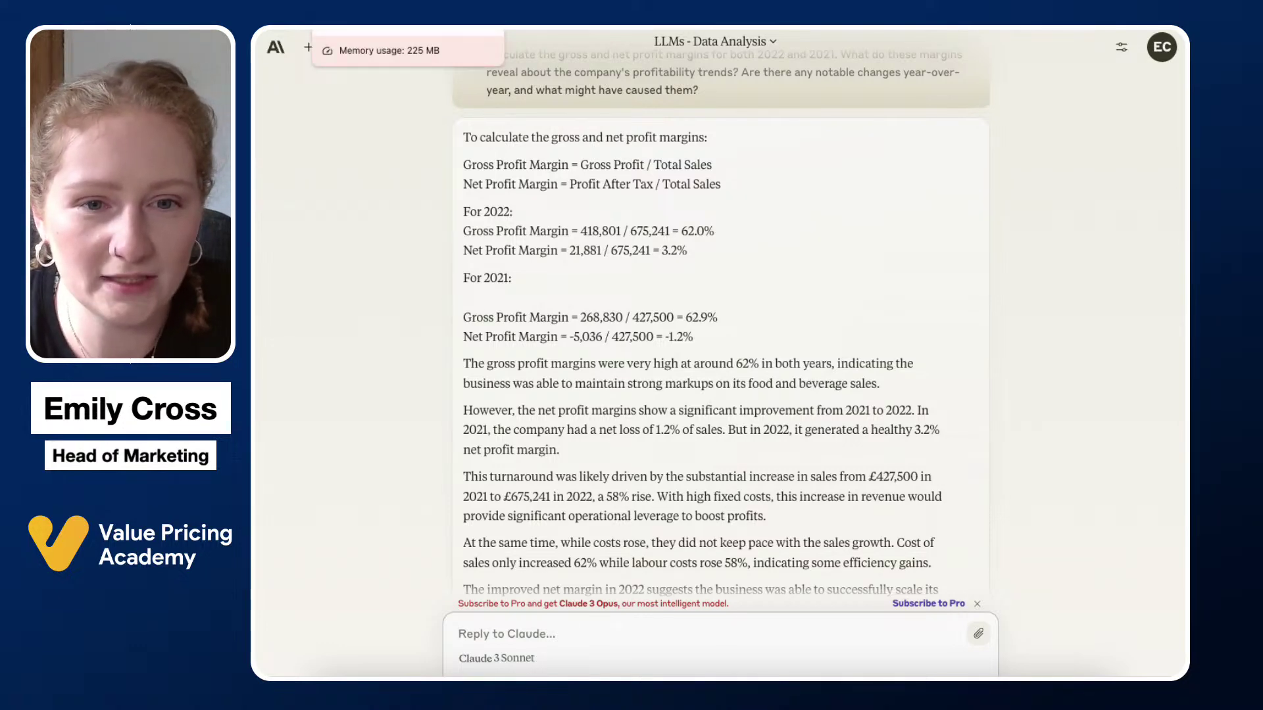
Switch to Gemini, open its "LLMs - Data Analysis" chat and read its answer to the profit margin question.
{"action": "left_click", "coordinate": [355, 27]}
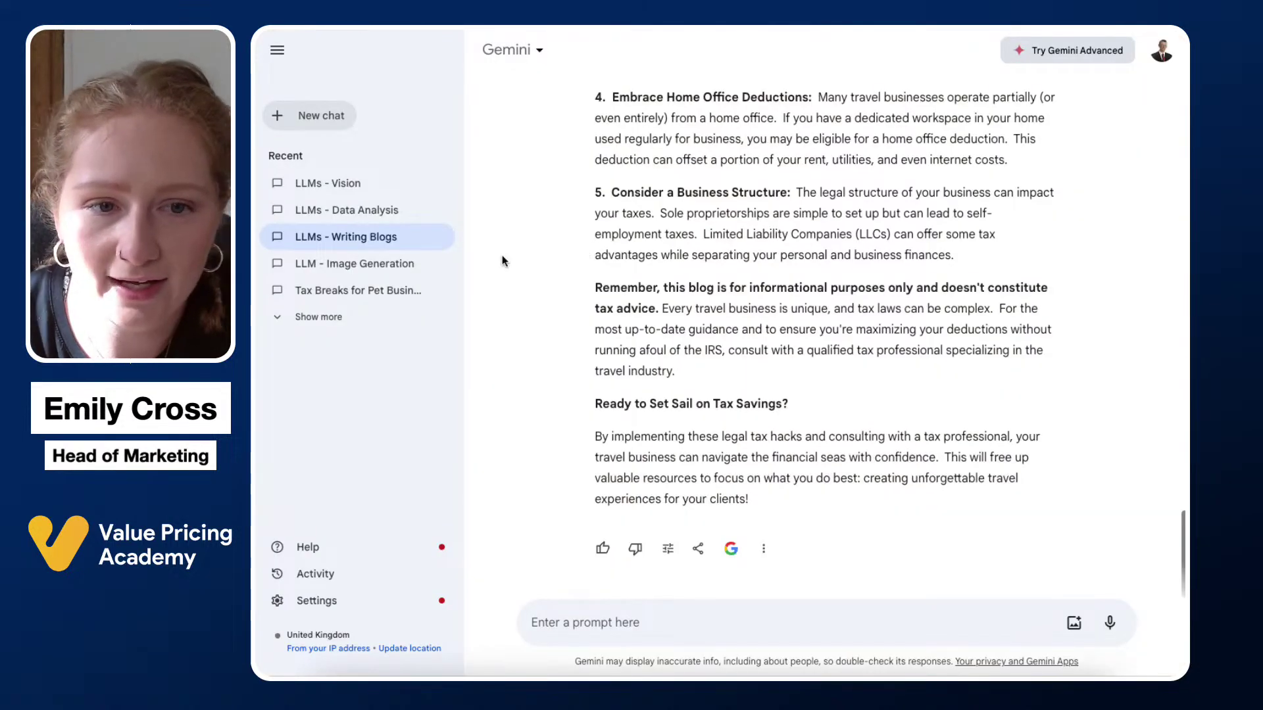
{"action": "left_click", "coordinate": [367, 210]}
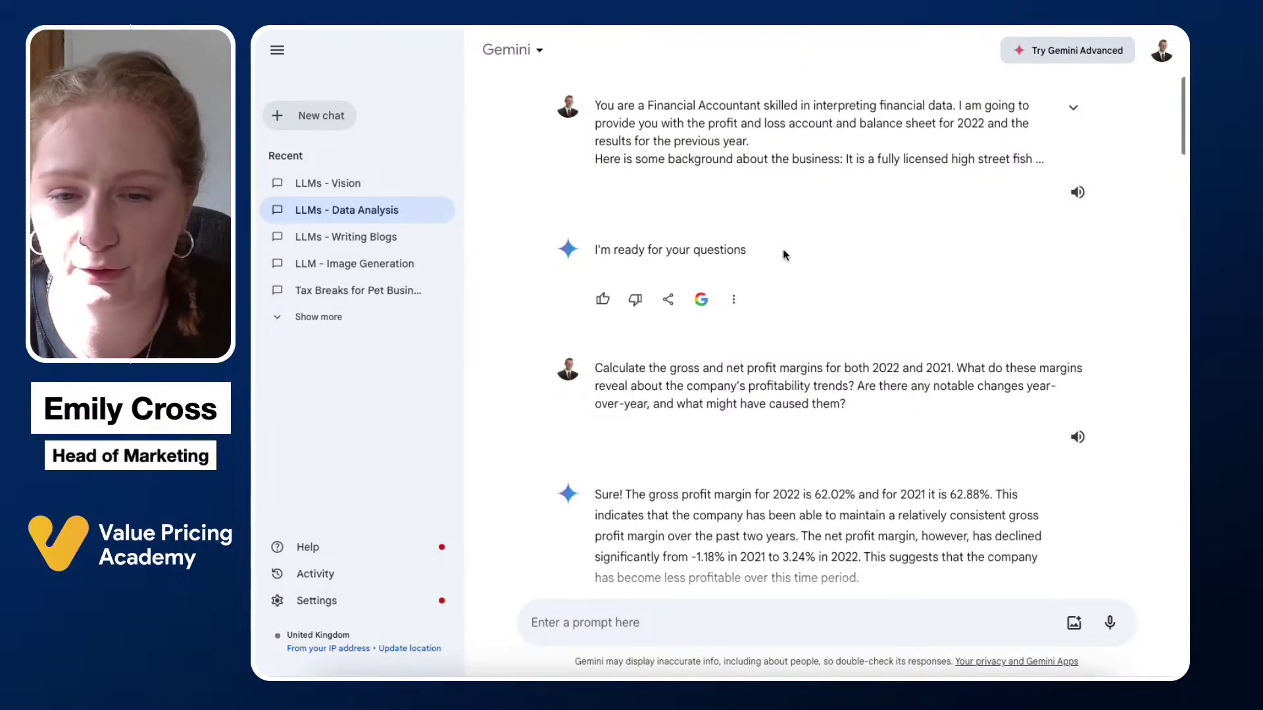
{"action": "scroll", "coordinate": [771, 254], "scroll_direction": "down", "scroll_amount": 4}
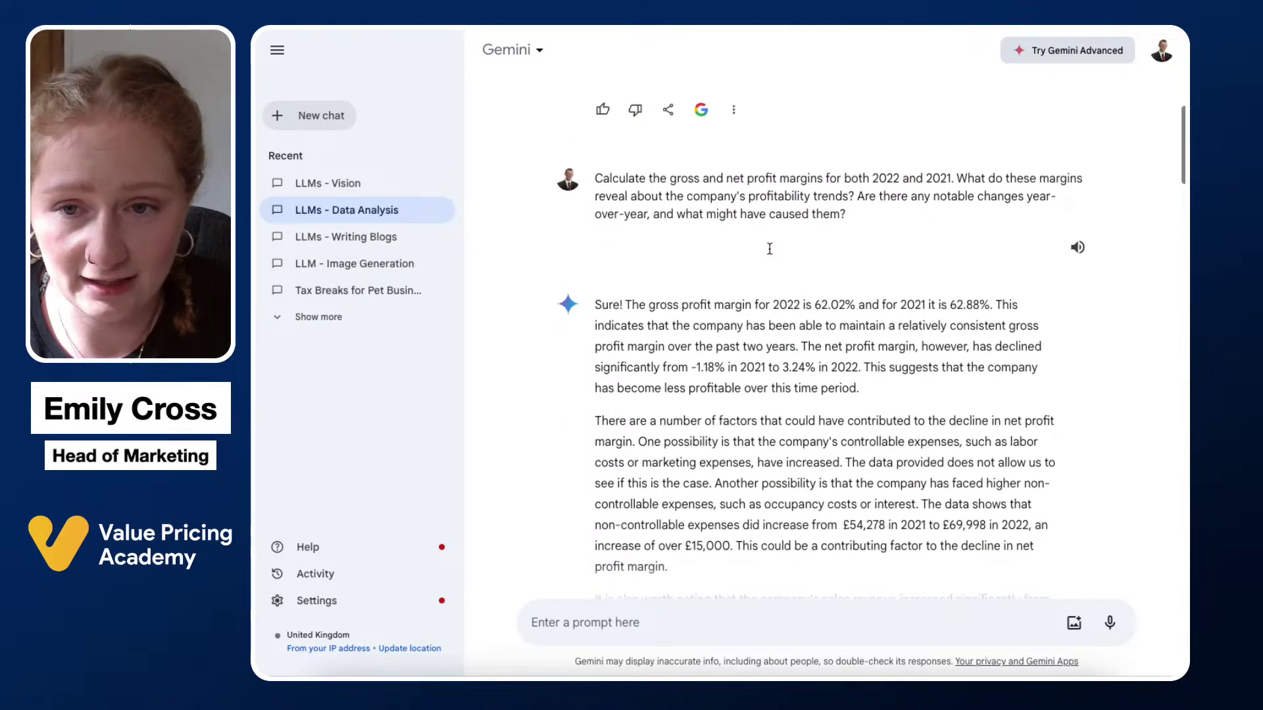
{"action": "scroll", "coordinate": [770, 250], "scroll_direction": "down", "scroll_amount": 2}
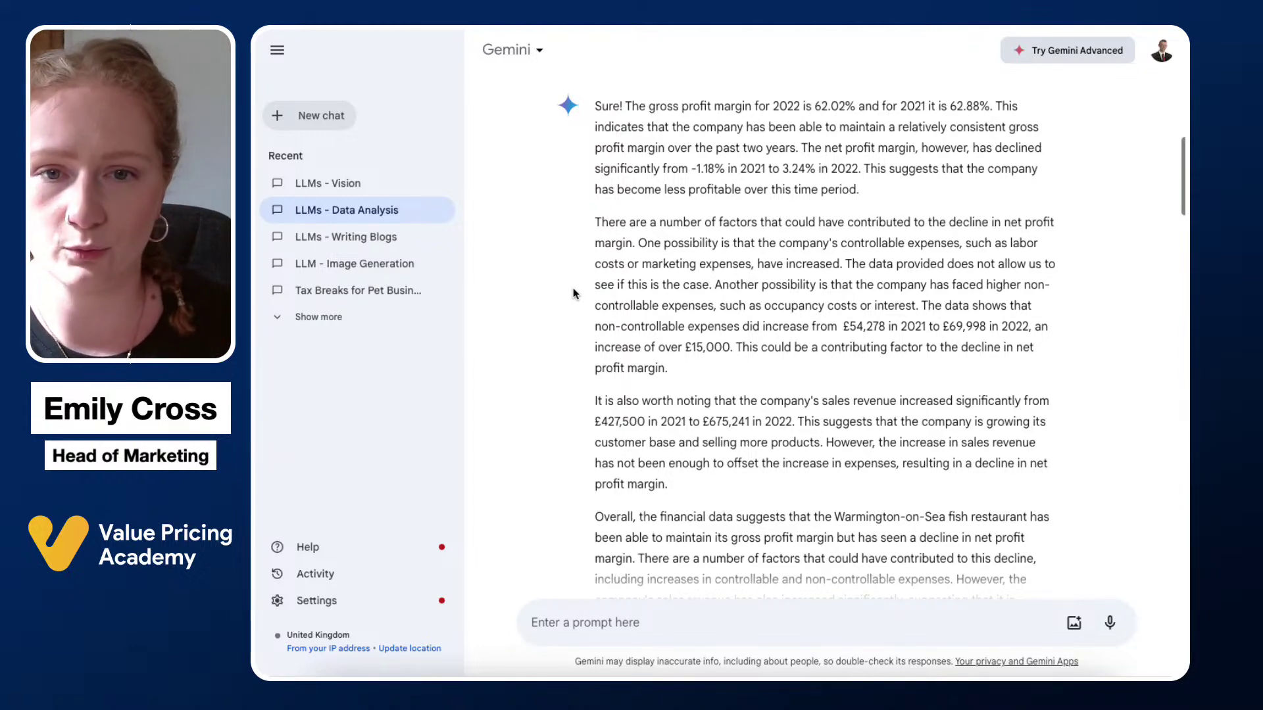
{"action": "scroll", "coordinate": [574, 294], "scroll_direction": "up", "scroll_amount": 1}
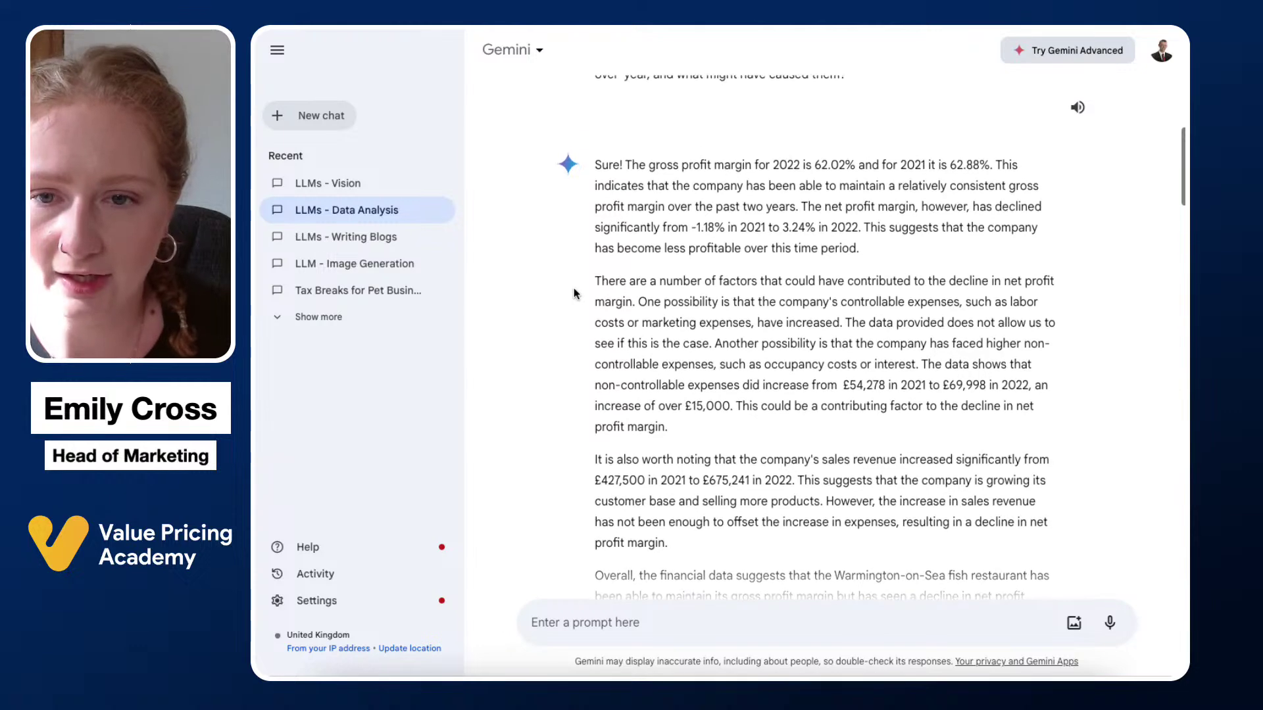
{"action": "scroll", "coordinate": [573, 293], "scroll_direction": "down", "scroll_amount": 1}
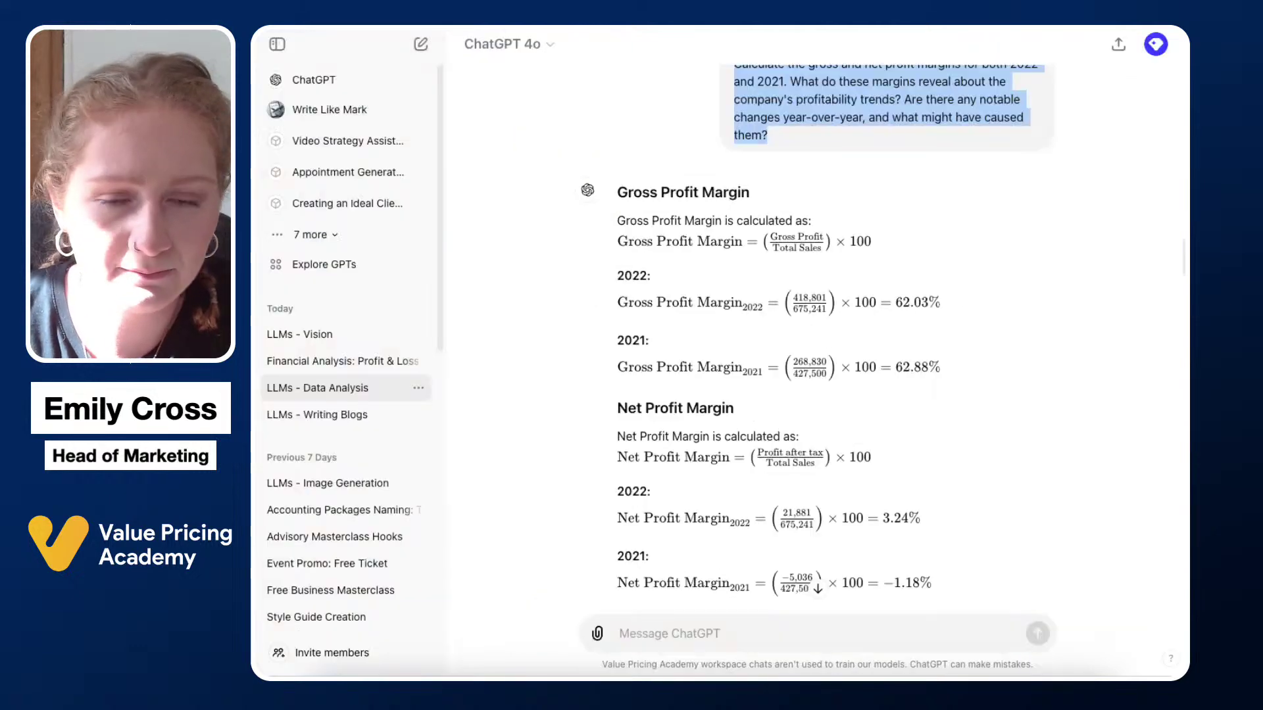
Compare the profit margin workings and explanations across the ChatGPT, Claude and Gemini data analysis chats.
{"action": "scroll", "coordinate": [613, 235], "scroll_direction": "down", "scroll_amount": 4}
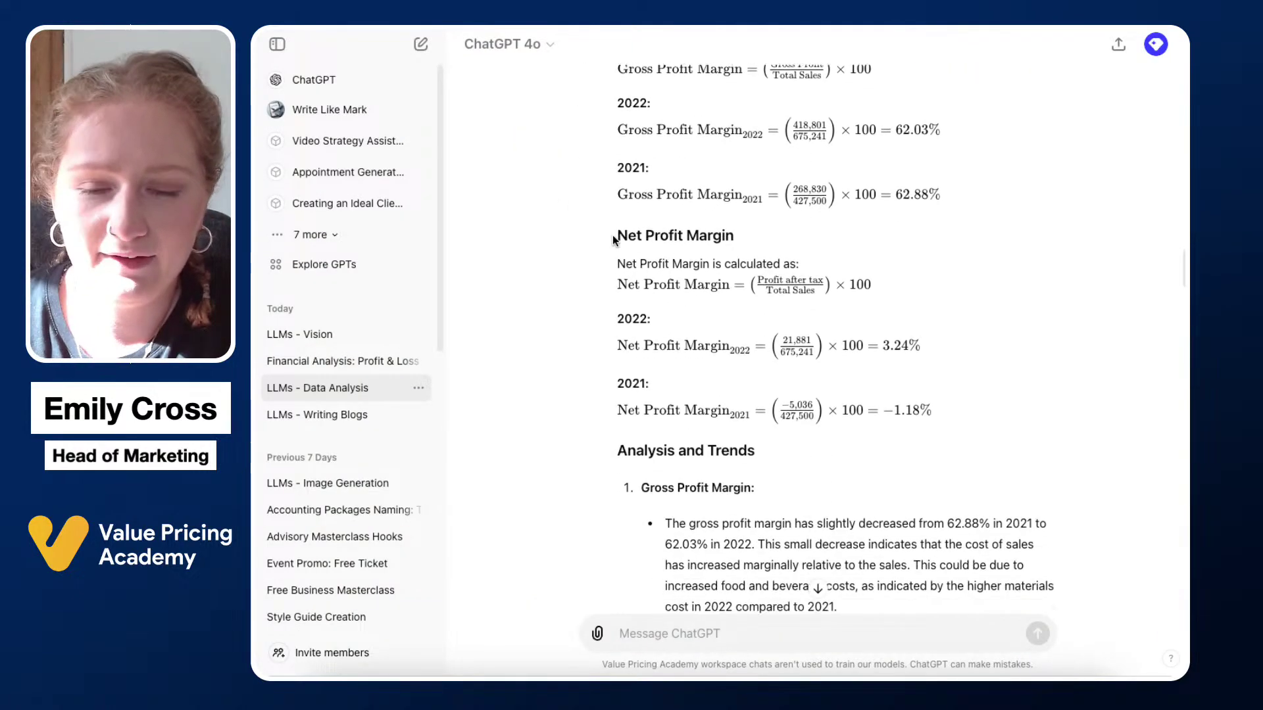
{"action": "scroll", "coordinate": [613, 235], "scroll_direction": "down", "scroll_amount": 1}
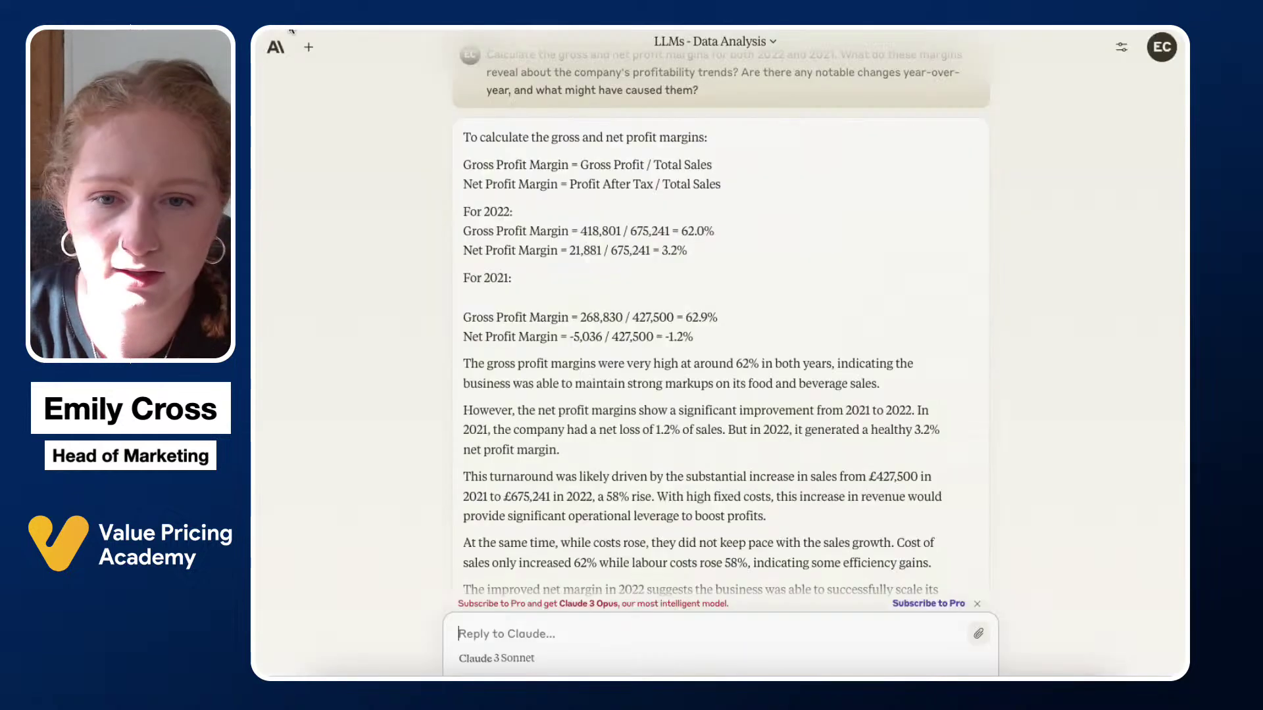
{"action": "scroll", "coordinate": [543, 309], "scroll_direction": "down", "scroll_amount": 1}
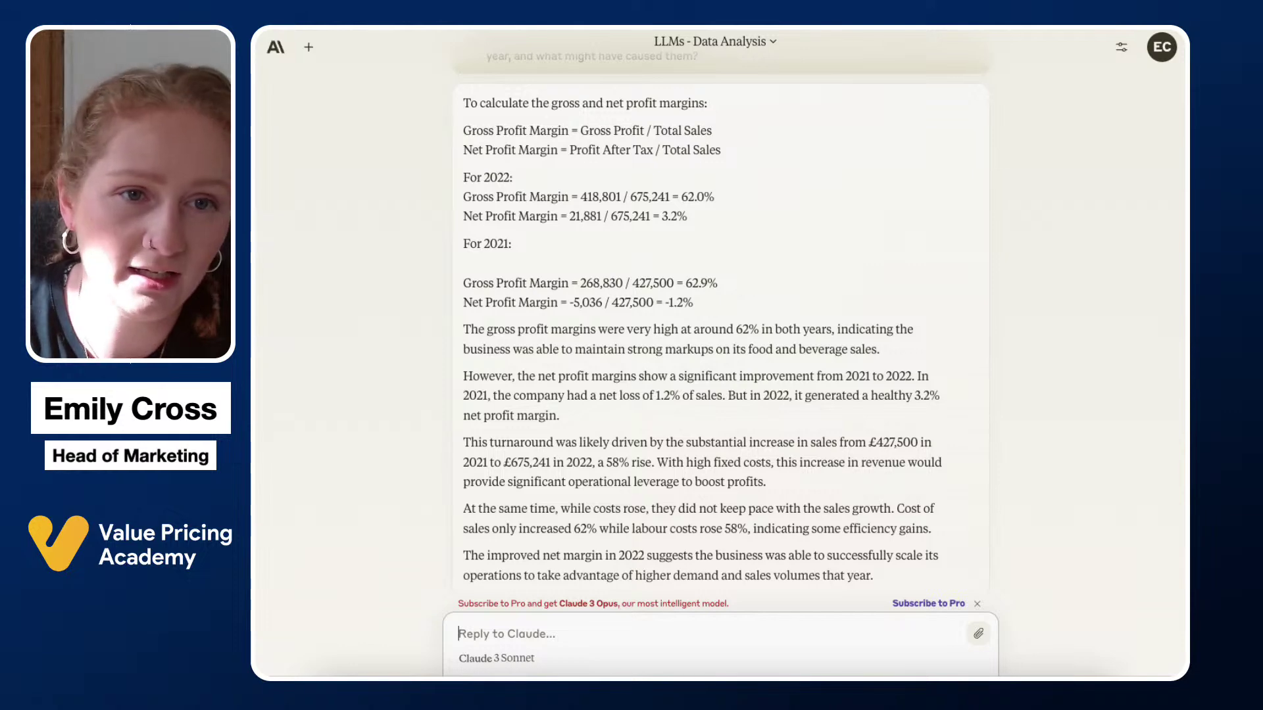
{"action": "left_click", "coordinate": [355, 28]}
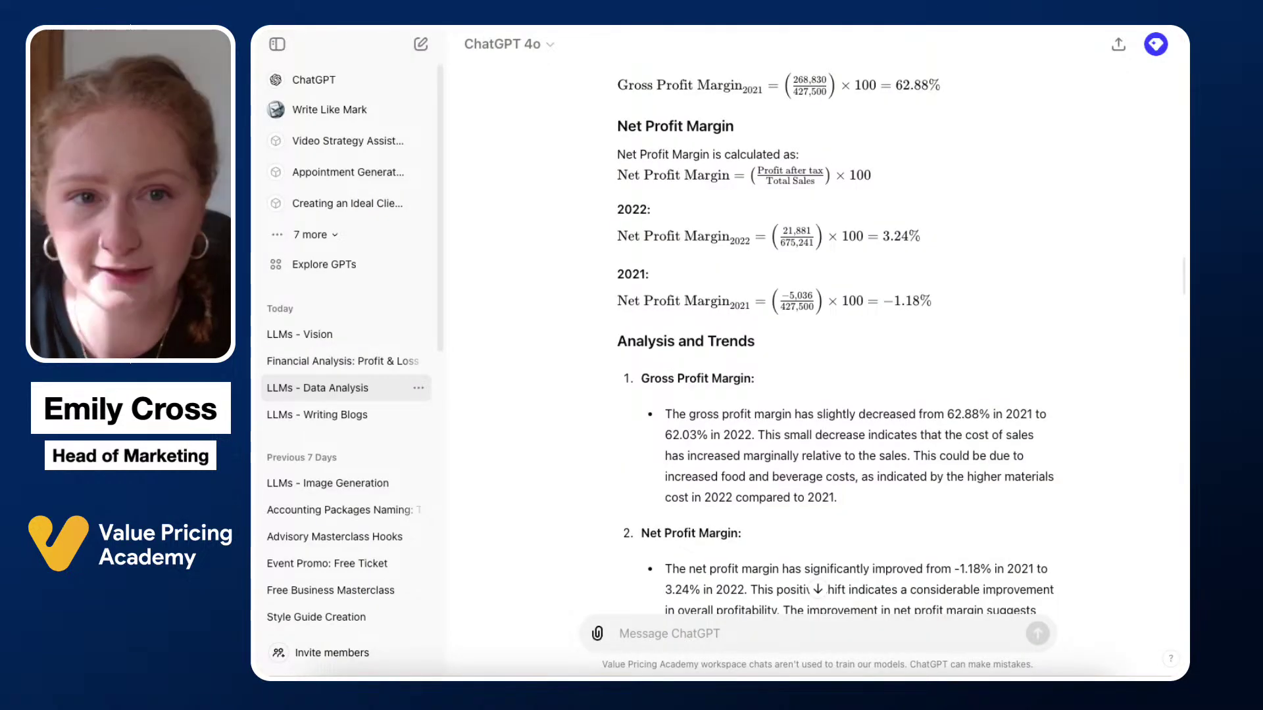
{"action": "key", "text": "ctrl+Tab"}
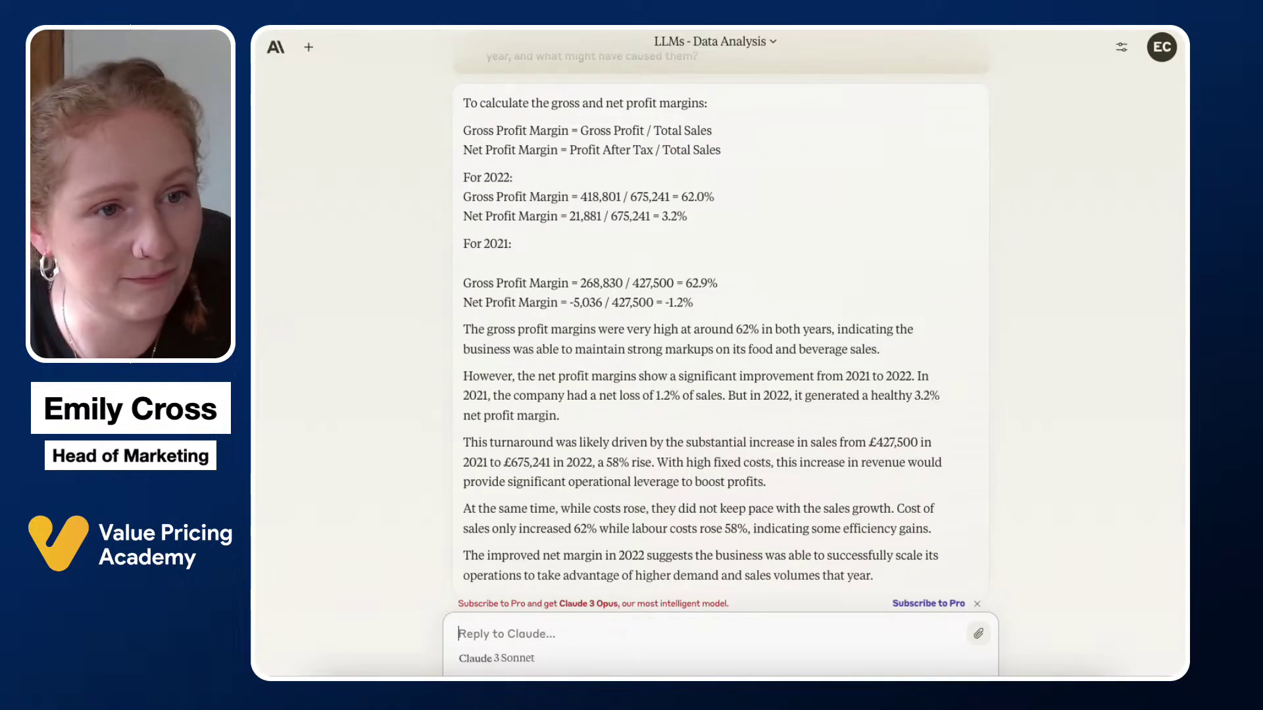
{"action": "left_click", "coordinate": [427, 27]}
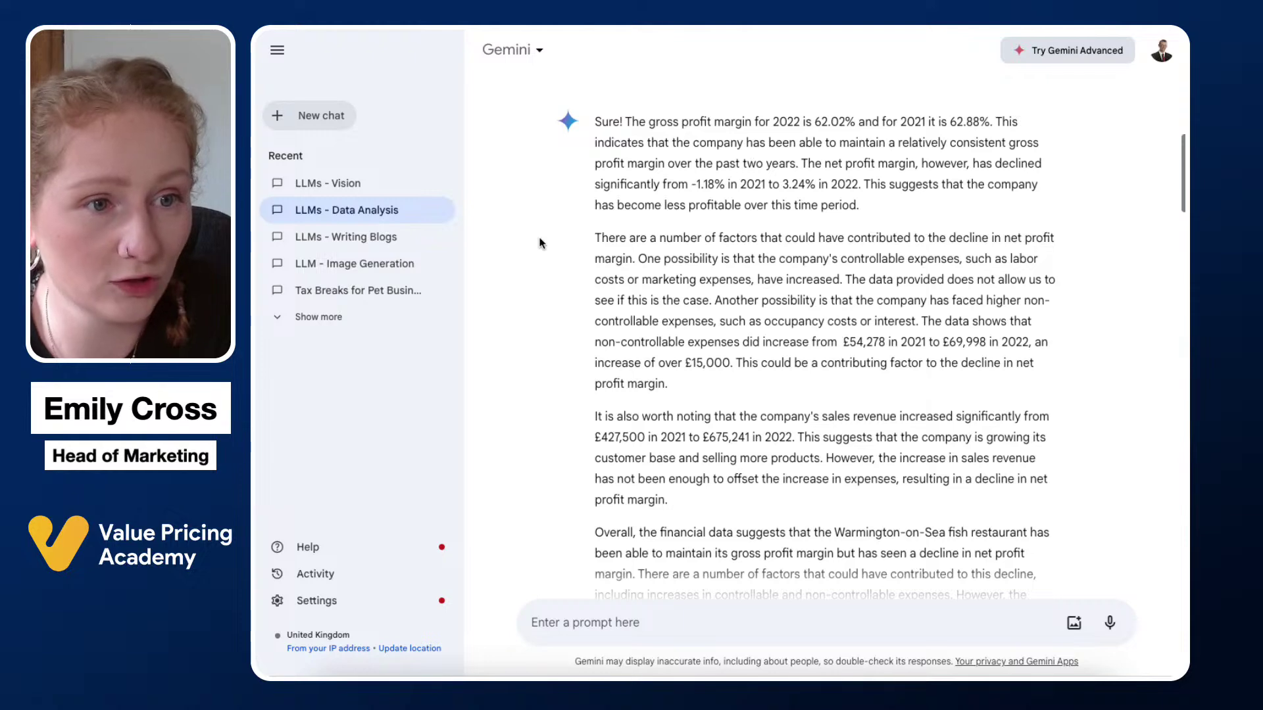
{"action": "scroll", "coordinate": [539, 243], "scroll_direction": "down", "scroll_amount": 1}
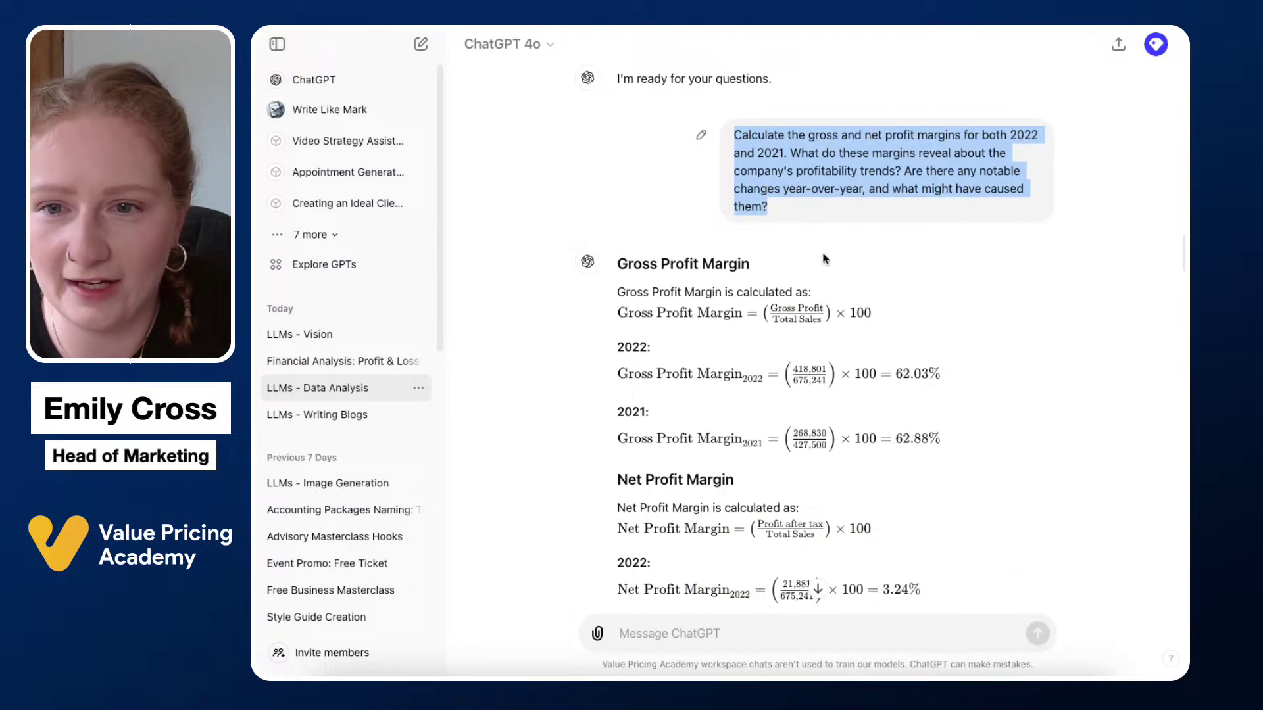
Return to ChatGPT, clear the question's highlight and examine its margin trends, notable changes, possible causes and conclusion.
{"action": "left_click", "coordinate": [987, 257]}
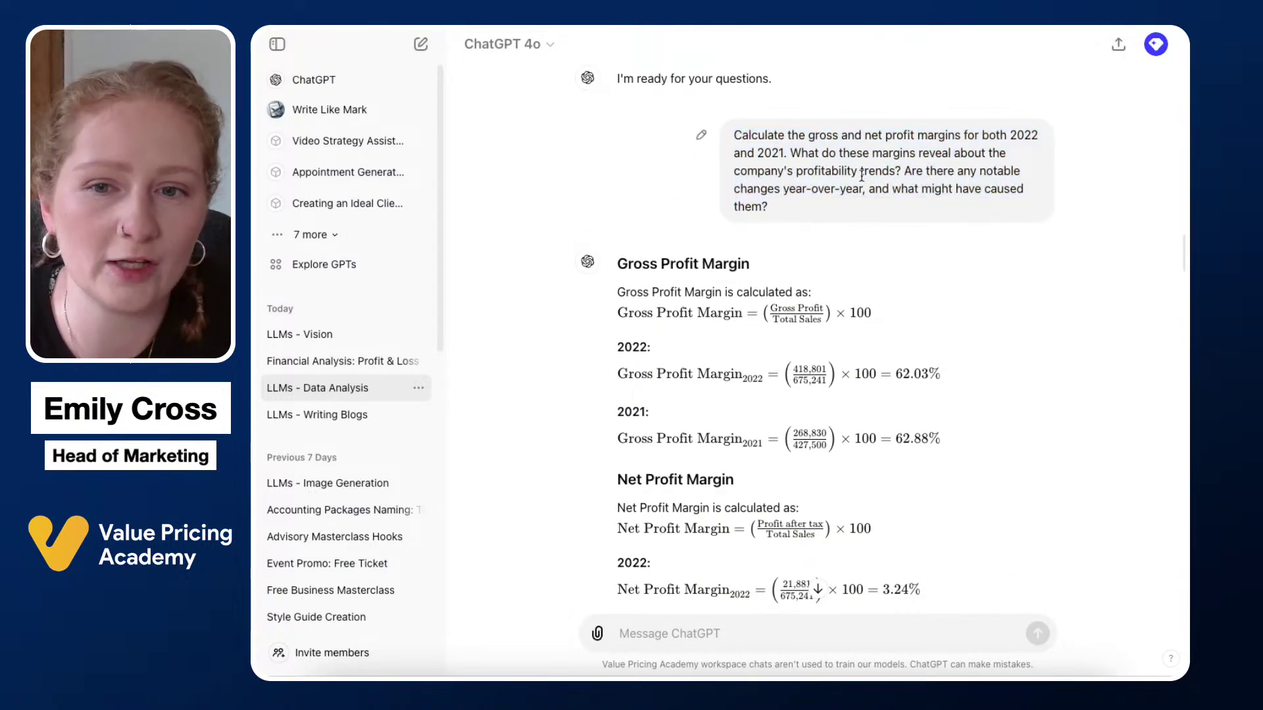
{"action": "scroll", "coordinate": [862, 176], "scroll_direction": "down", "scroll_amount": 6}
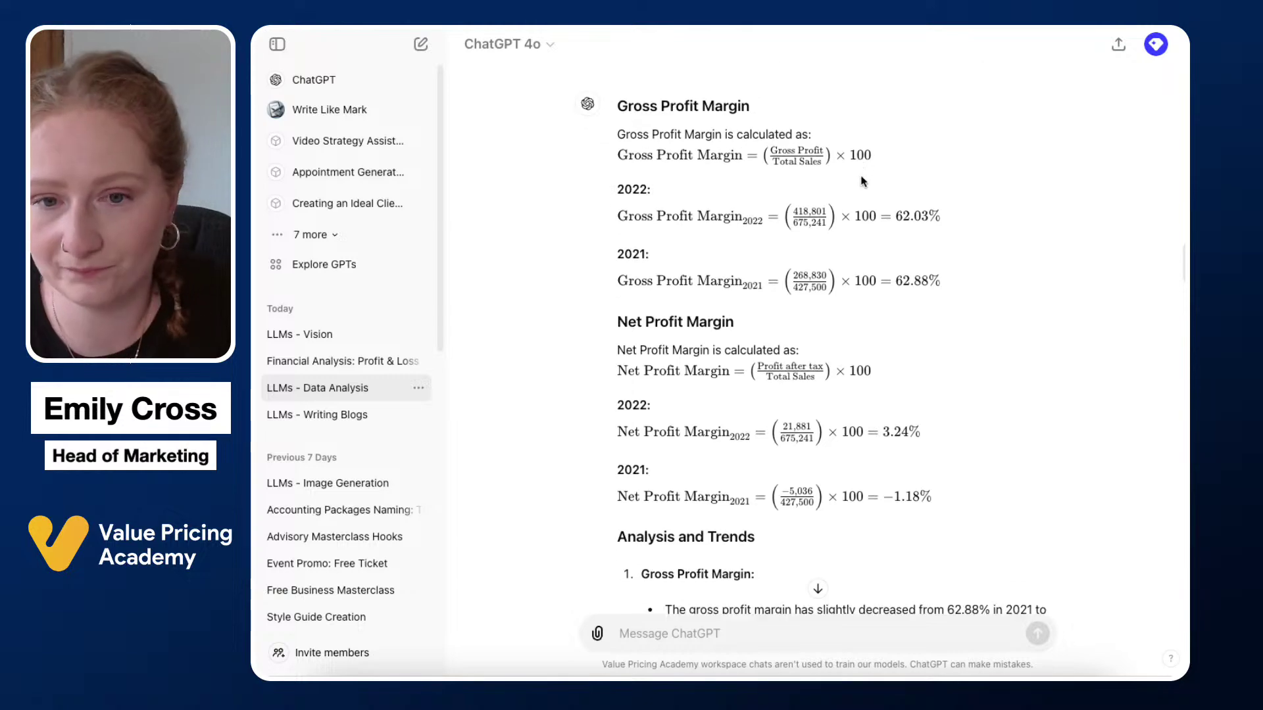
{"action": "scroll", "coordinate": [861, 181], "scroll_direction": "down", "scroll_amount": 4}
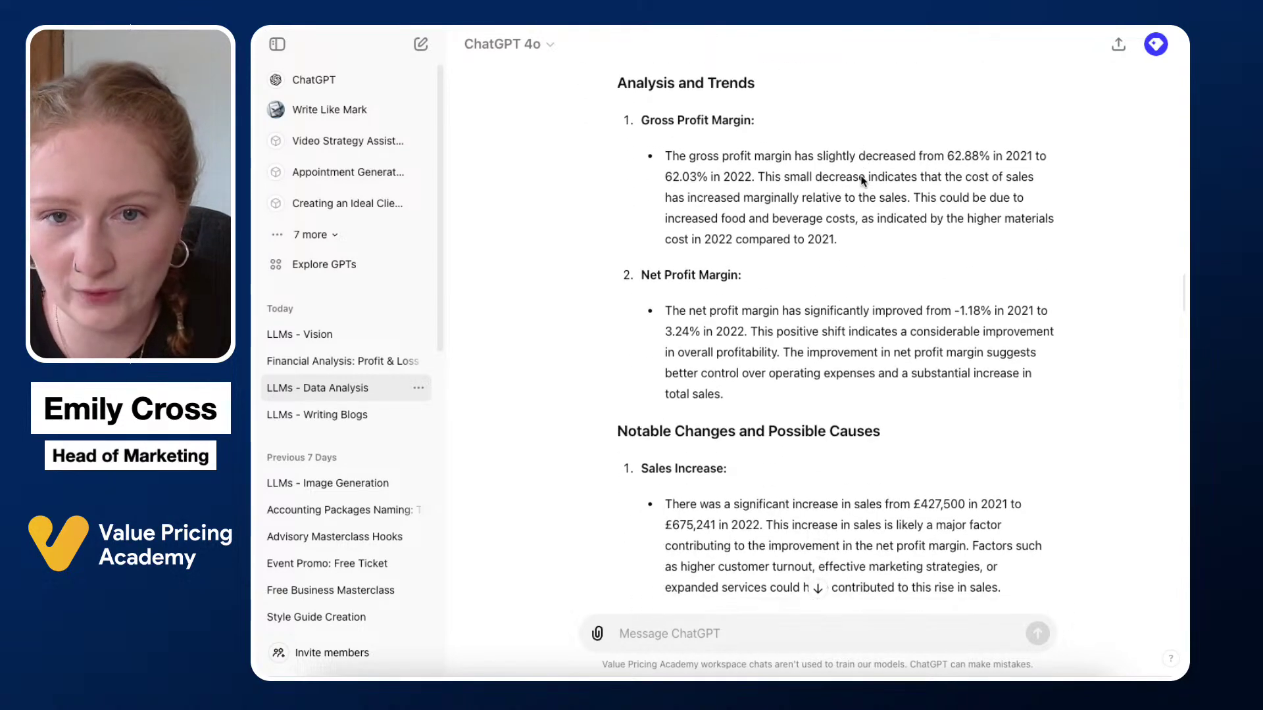
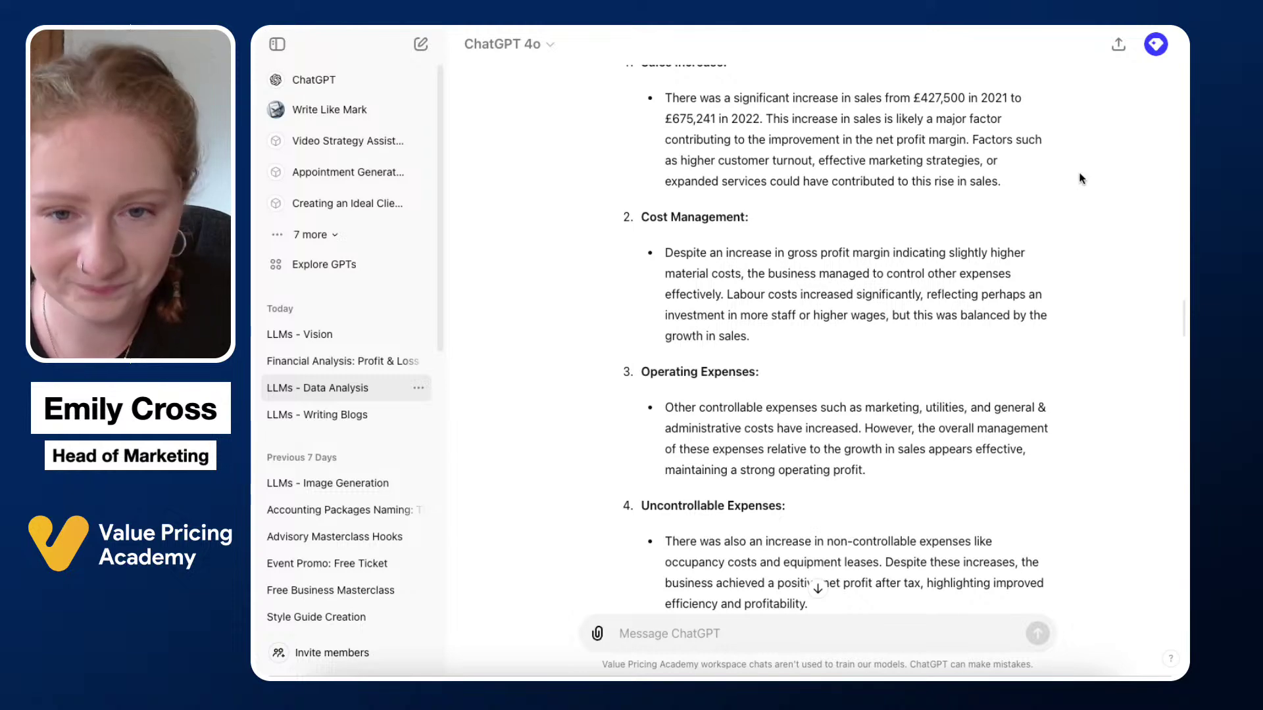
{"action": "scroll", "coordinate": [1082, 180], "scroll_direction": "down", "scroll_amount": 1}
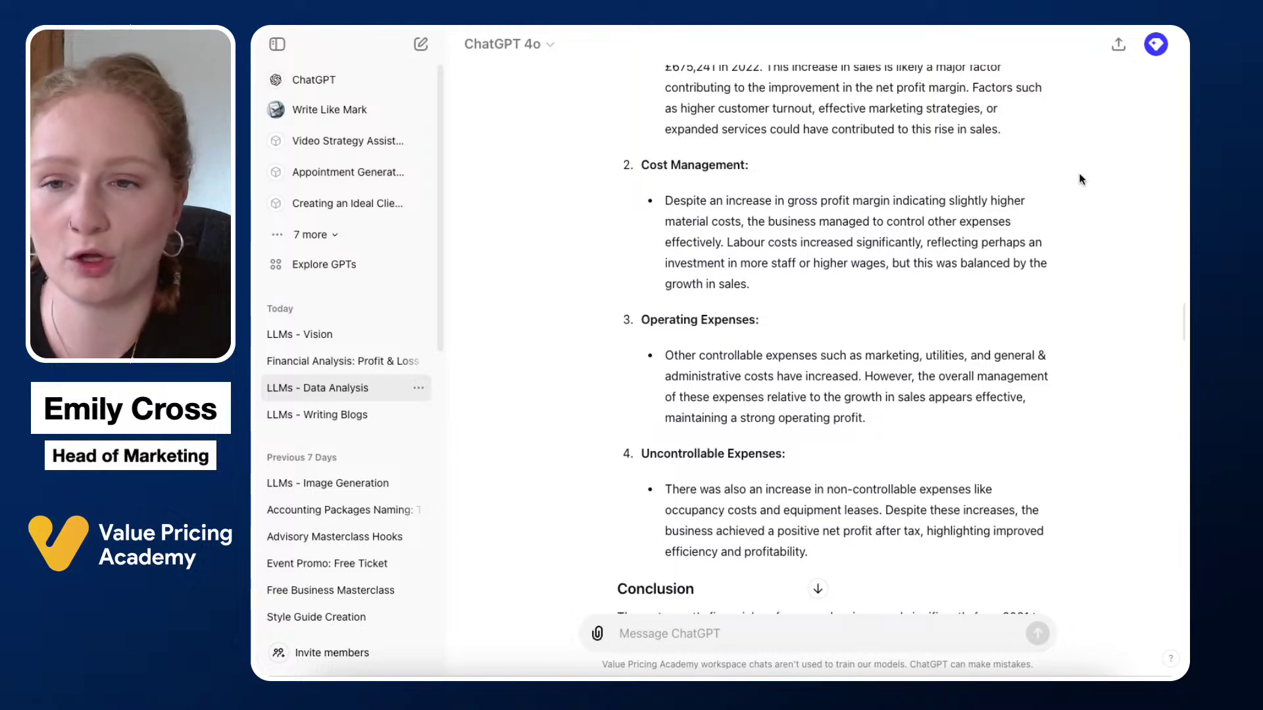
{"action": "scroll", "coordinate": [1088, 177], "scroll_direction": "down", "scroll_amount": 5}
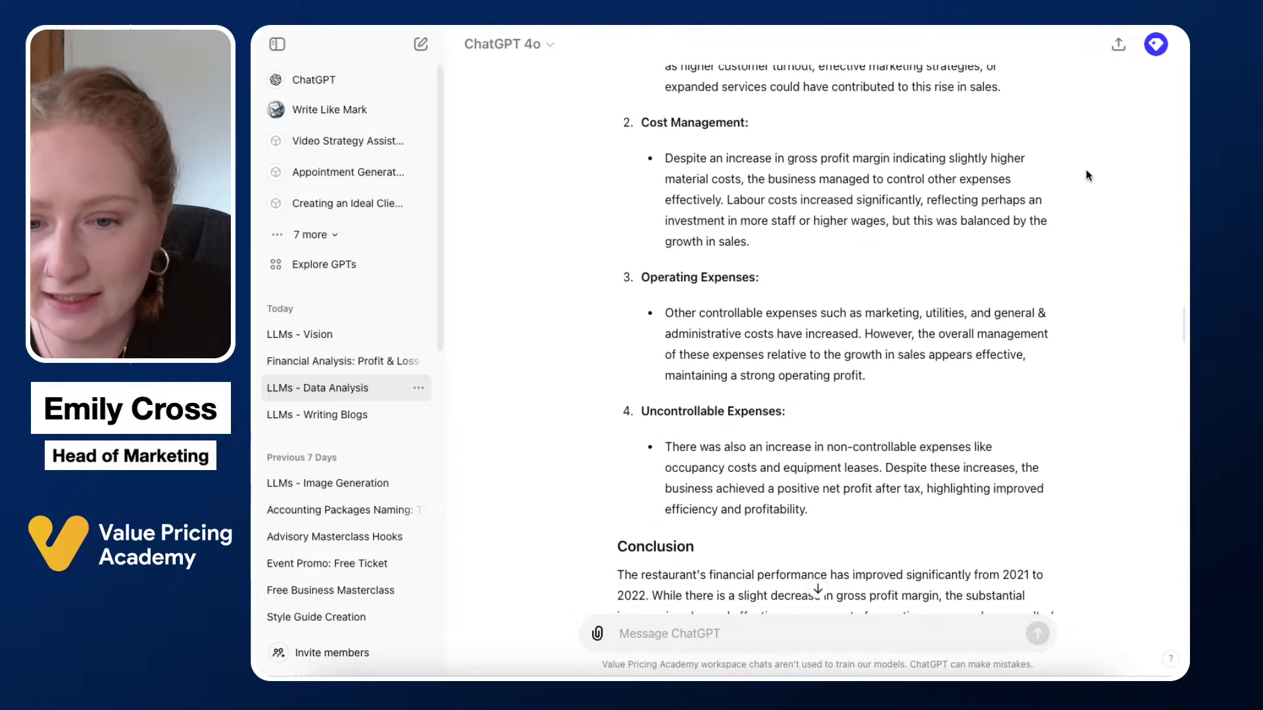
{"action": "scroll", "coordinate": [1089, 176], "scroll_direction": "up", "scroll_amount": 10}
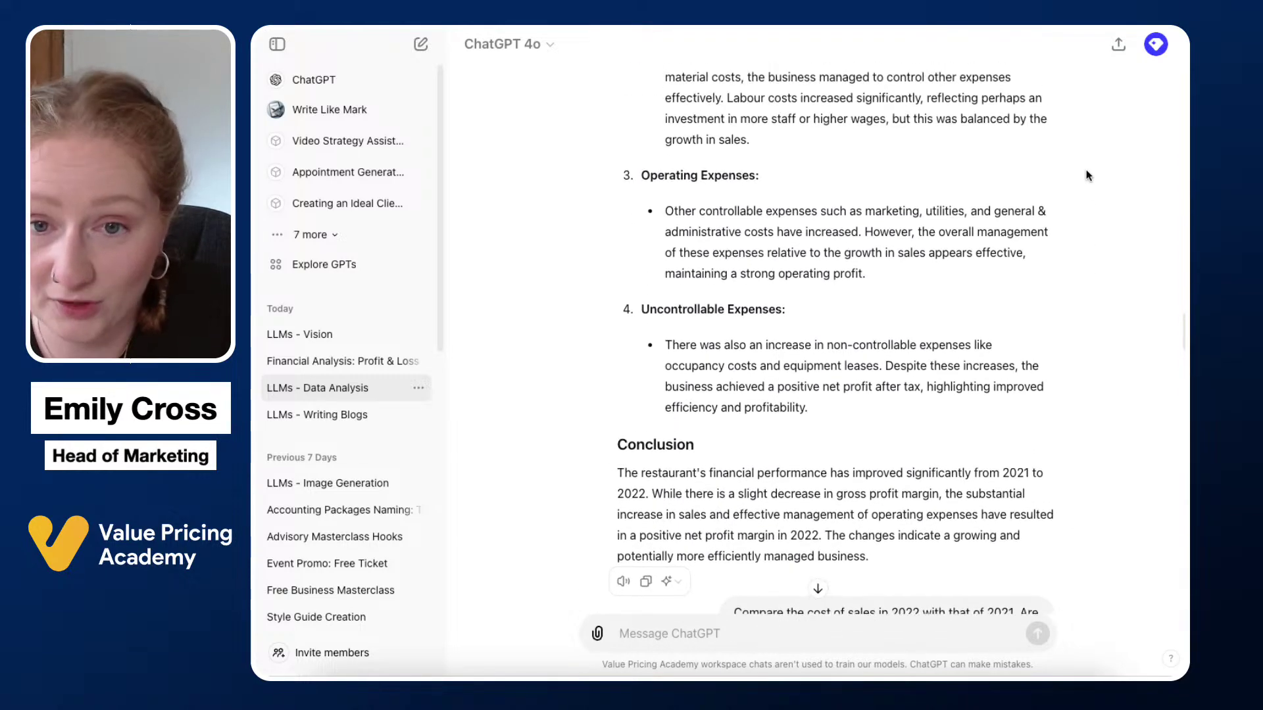
{"action": "scroll", "coordinate": [1089, 175], "scroll_direction": "down", "scroll_amount": 4}
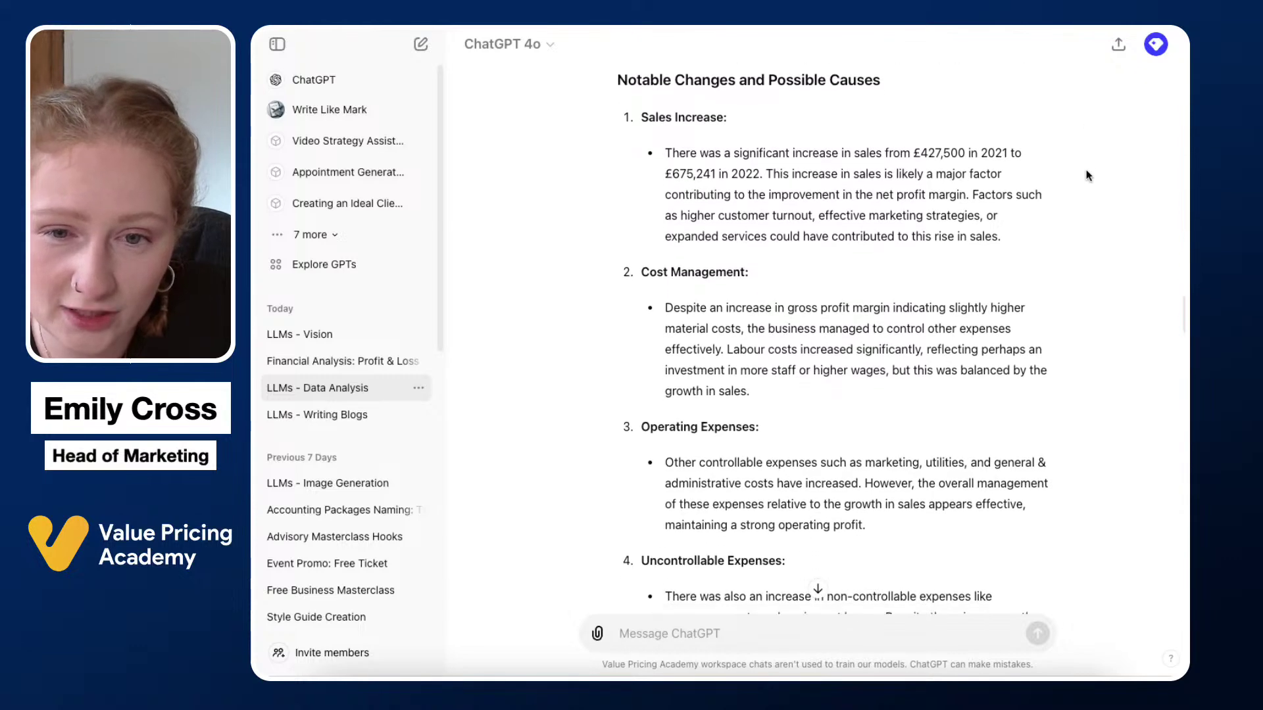
{"action": "scroll", "coordinate": [1089, 175], "scroll_direction": "down", "scroll_amount": 1}
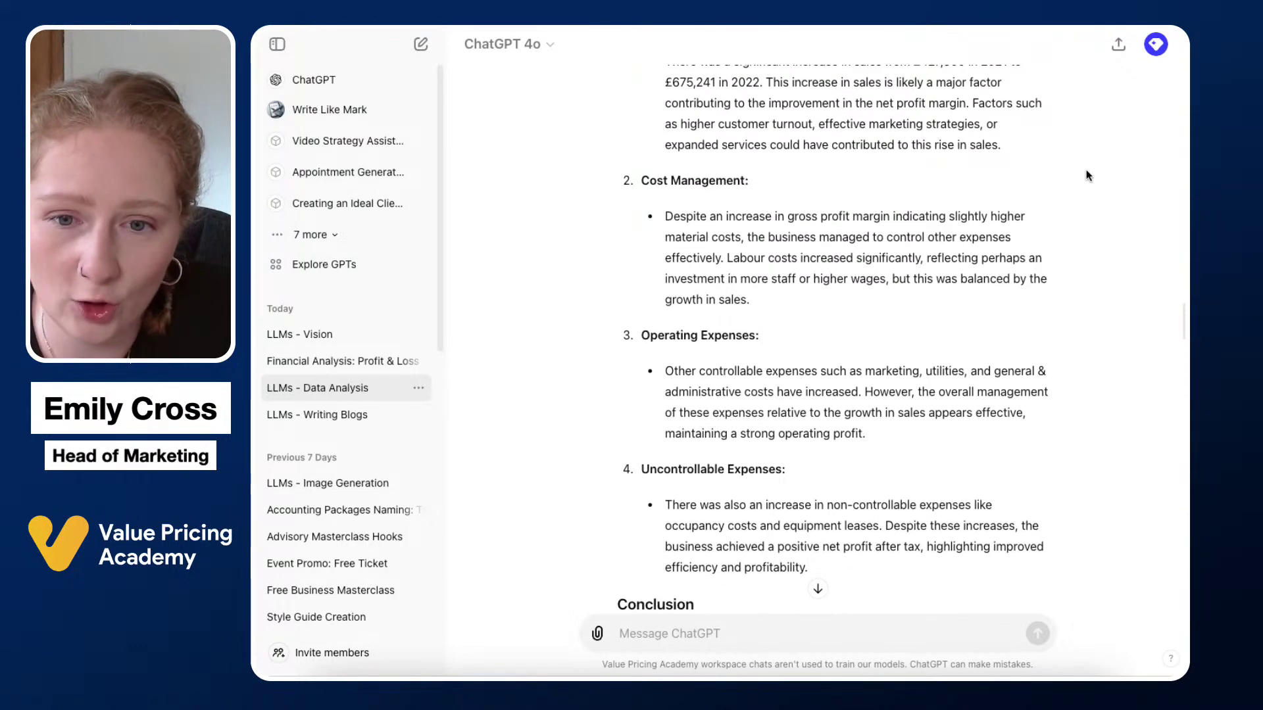
Switch from ChatGPT's list of profit margin causes to Claude's data analysis chat and examine its margin calculations and explanation of the 2021 to 2022 change.
{"action": "scroll", "coordinate": [1089, 176], "scroll_direction": "down", "scroll_amount": 1}
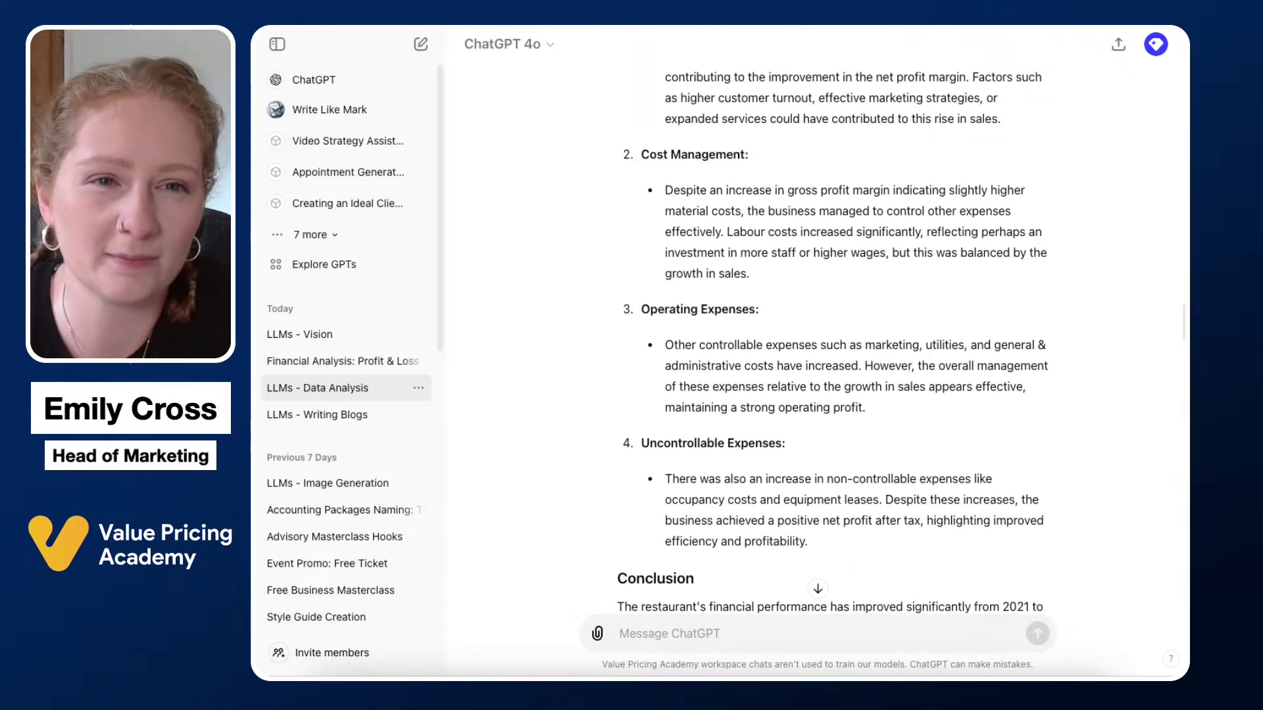
{"action": "left_click", "coordinate": [402, 27]}
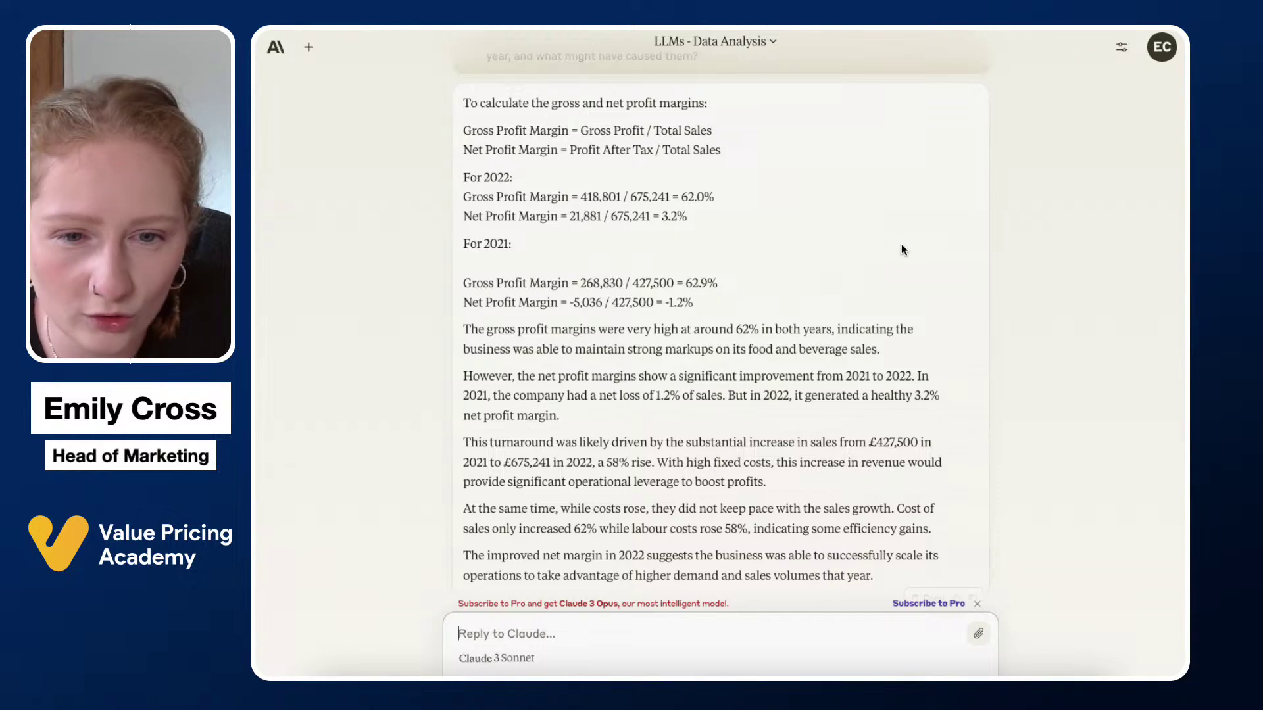
{"action": "scroll", "coordinate": [901, 249], "scroll_direction": "down", "scroll_amount": 2}
{"action": "scroll", "coordinate": [904, 249], "scroll_direction": "up", "scroll_amount": 4}
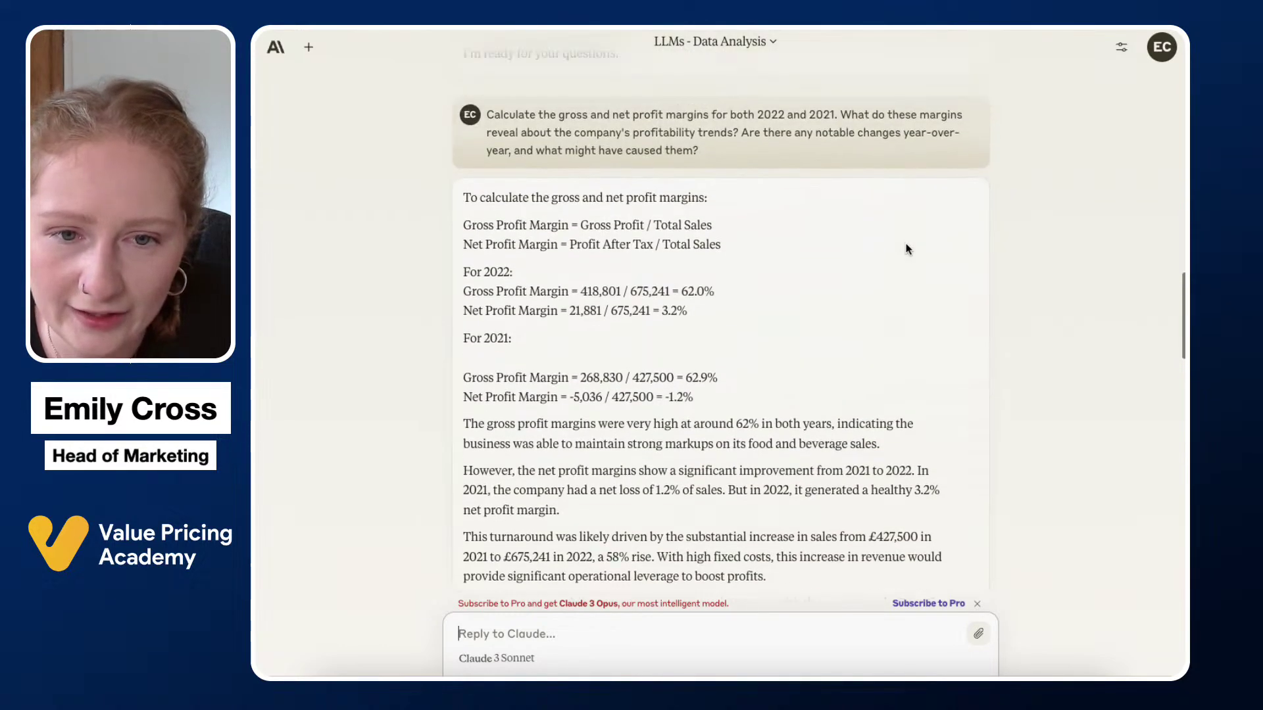
{"action": "scroll", "coordinate": [906, 249], "scroll_direction": "up", "scroll_amount": 2}
{"action": "scroll", "coordinate": [906, 249], "scroll_direction": "down", "scroll_amount": 5}
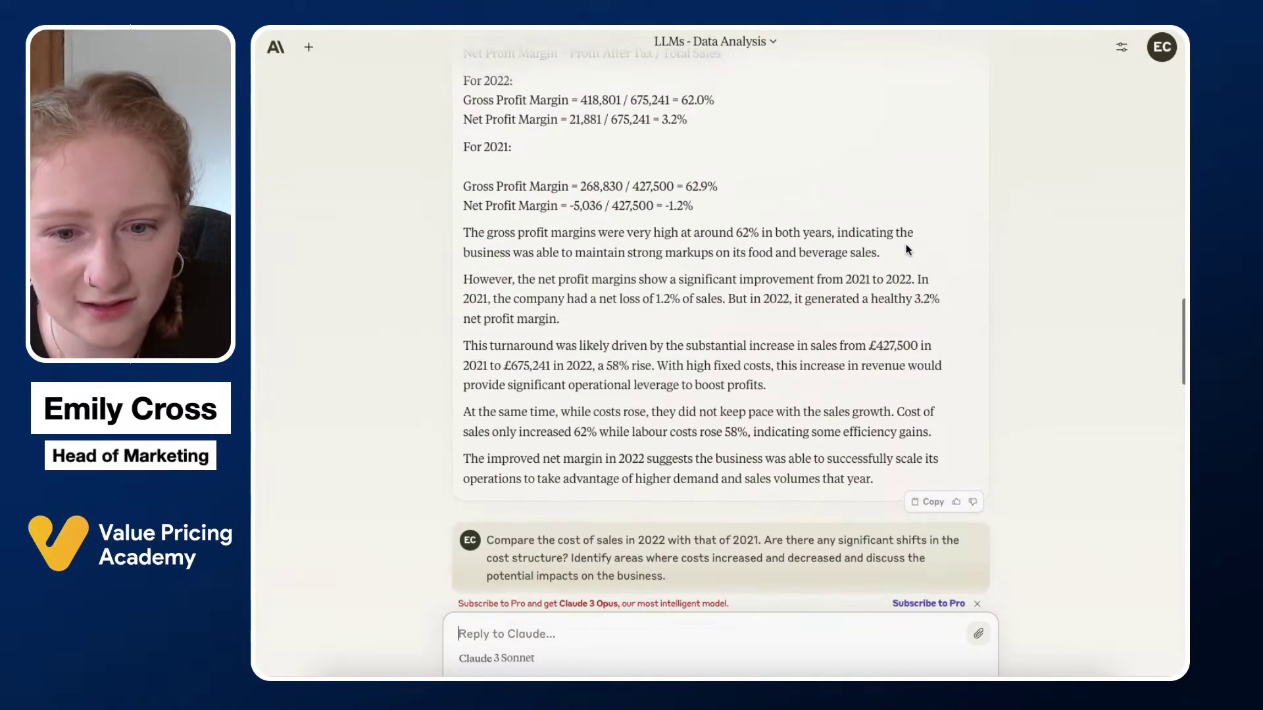
{"action": "scroll", "coordinate": [907, 250], "scroll_direction": "up", "scroll_amount": 3}
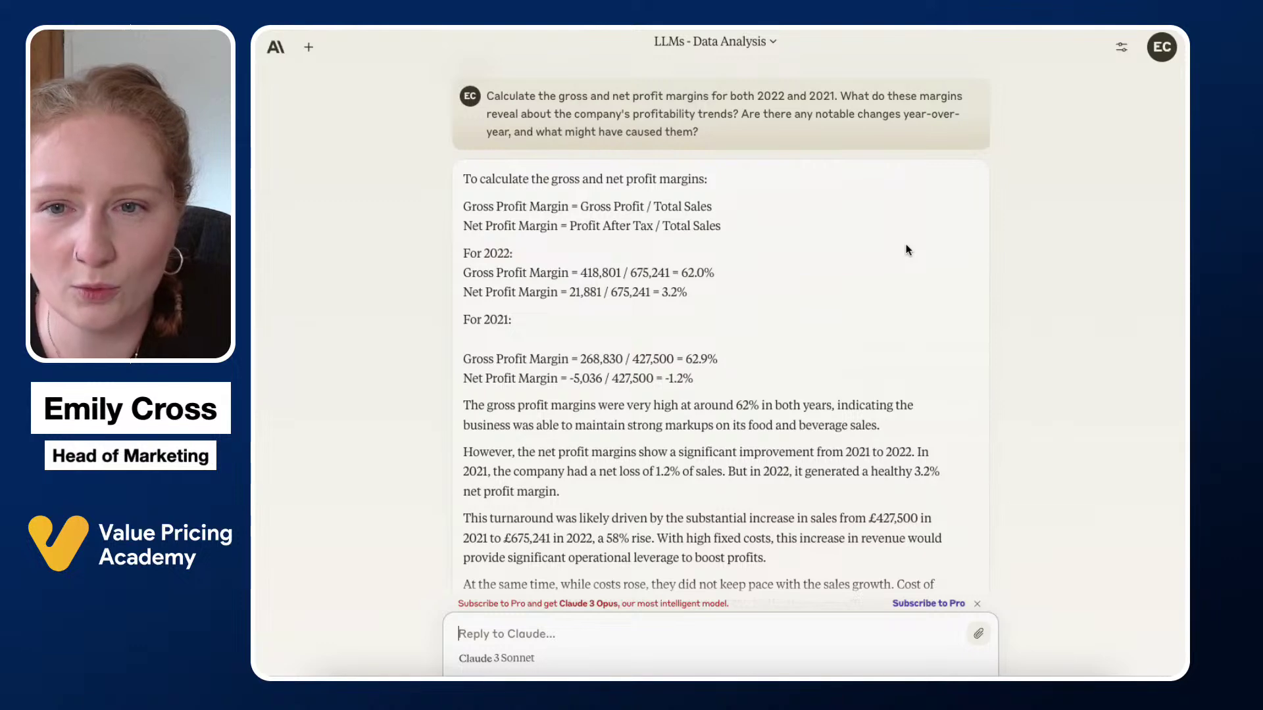
{"action": "scroll", "coordinate": [906, 250], "scroll_direction": "down", "scroll_amount": 1}
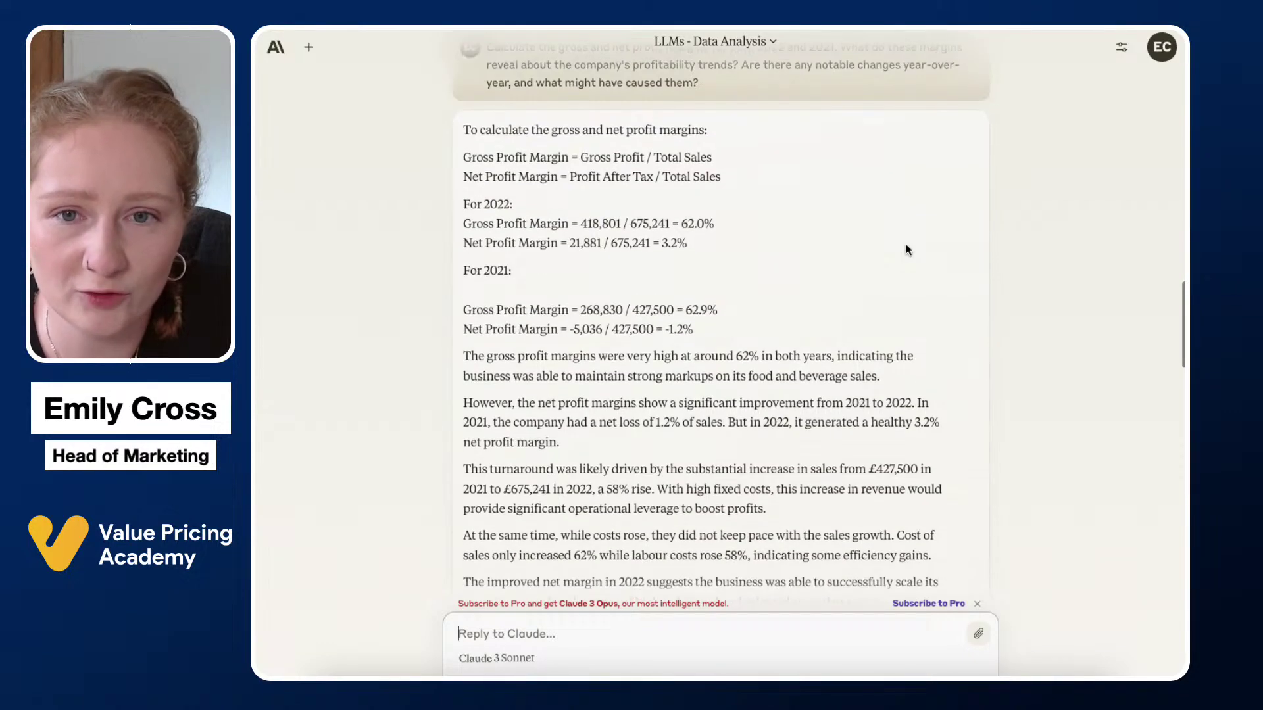
{"action": "scroll", "coordinate": [392, 356], "scroll_direction": "down", "scroll_amount": 2}
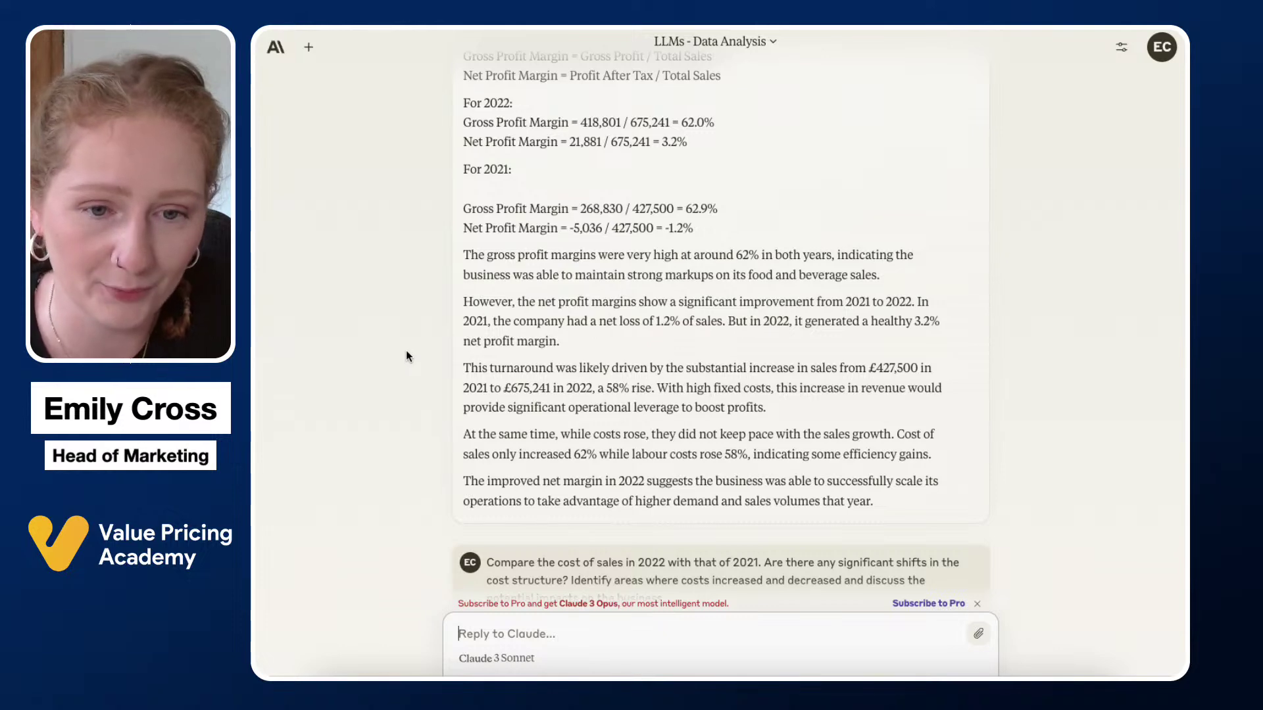
{"action": "scroll", "coordinate": [413, 354], "scroll_direction": "down", "scroll_amount": 1}
{"action": "scroll", "coordinate": [413, 354], "scroll_direction": "down", "scroll_amount": 1}
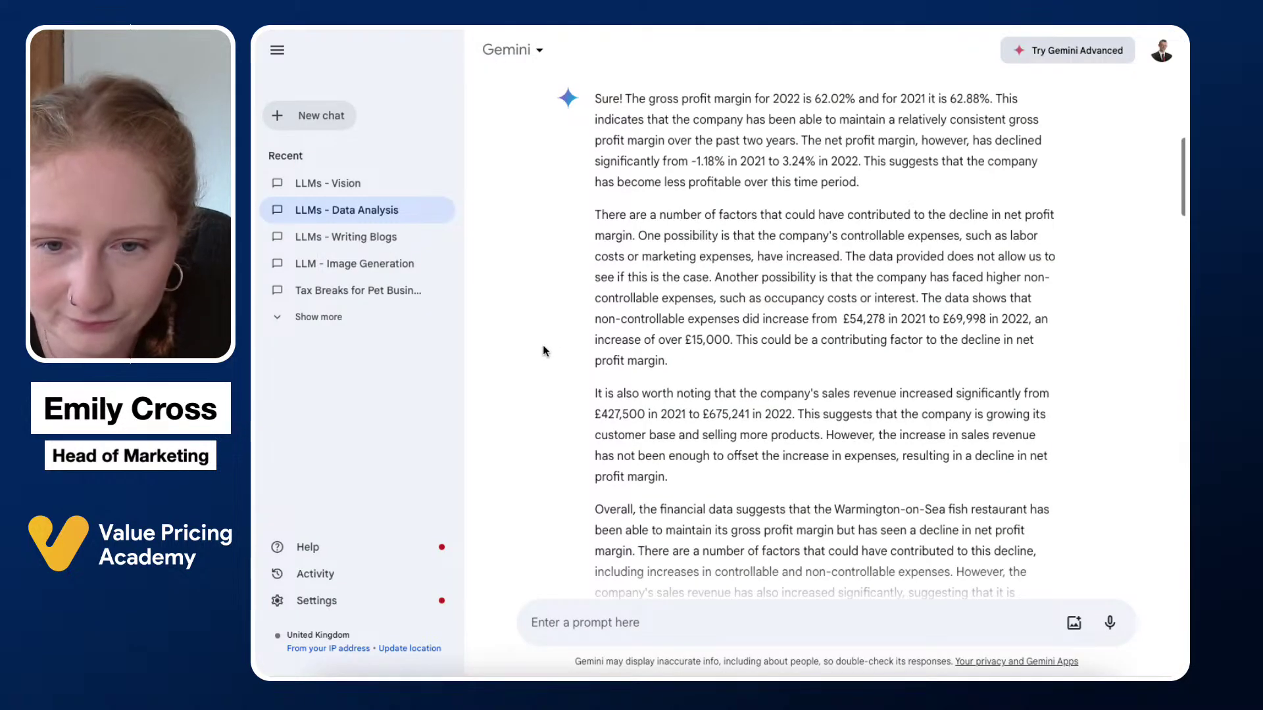
In Gemini's data analysis chat, examine the net profit margin explanation, the contributing factors and the sales and margin table.
{"action": "scroll", "coordinate": [543, 351], "scroll_direction": "down", "scroll_amount": 1}
{"action": "scroll", "coordinate": [533, 338], "scroll_direction": "up", "scroll_amount": 2}
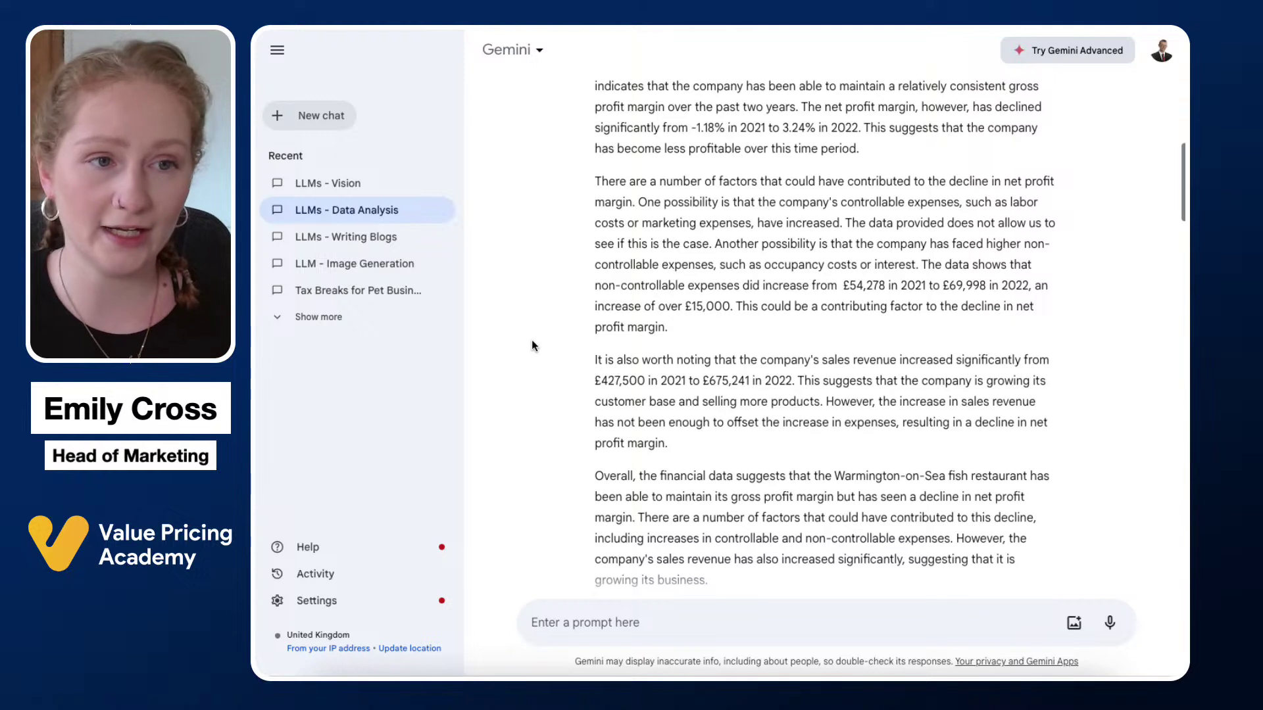
{"action": "scroll", "coordinate": [531, 340], "scroll_direction": "down", "scroll_amount": 1}
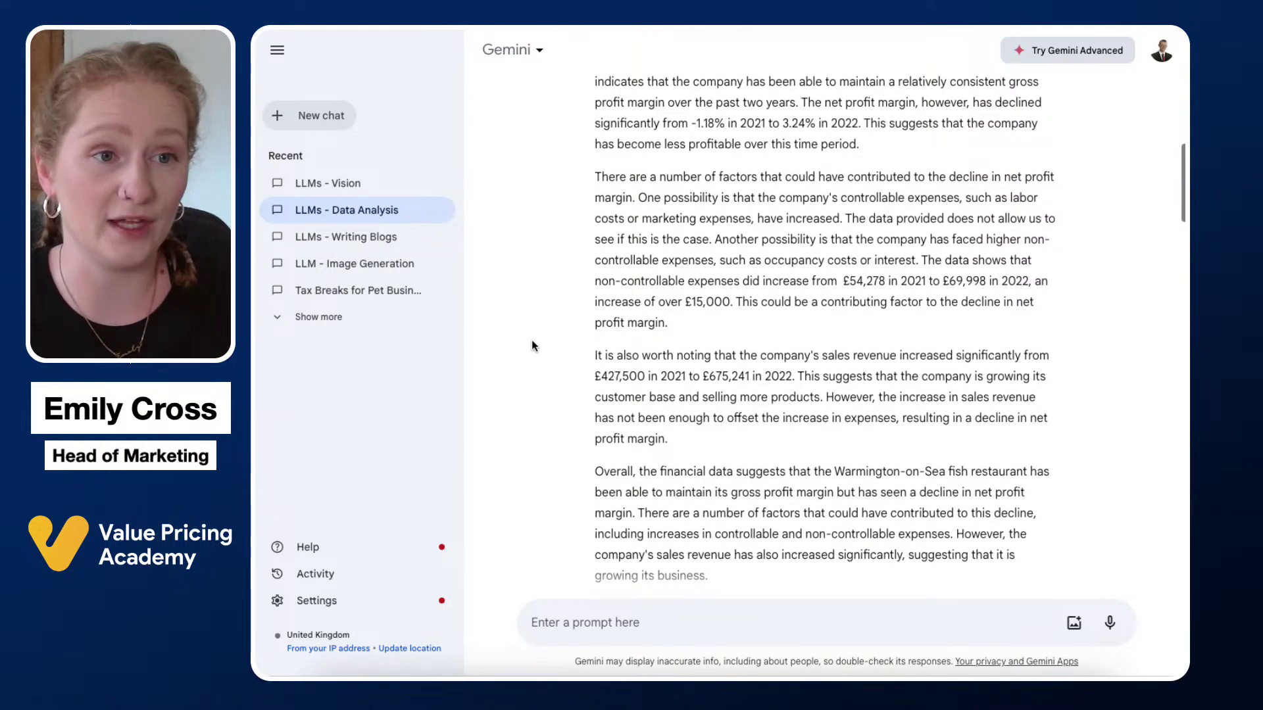
{"action": "scroll", "coordinate": [531, 339], "scroll_direction": "down", "scroll_amount": 1}
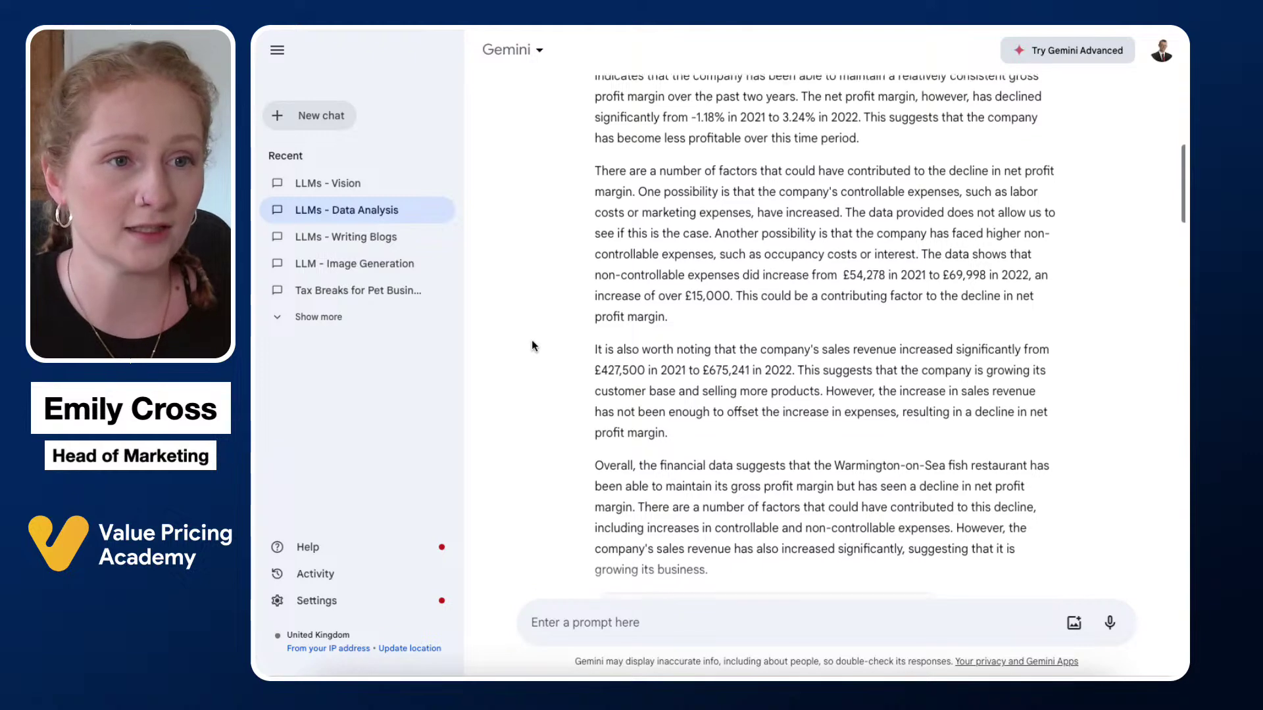
{"action": "scroll", "coordinate": [532, 339], "scroll_direction": "down", "scroll_amount": 1}
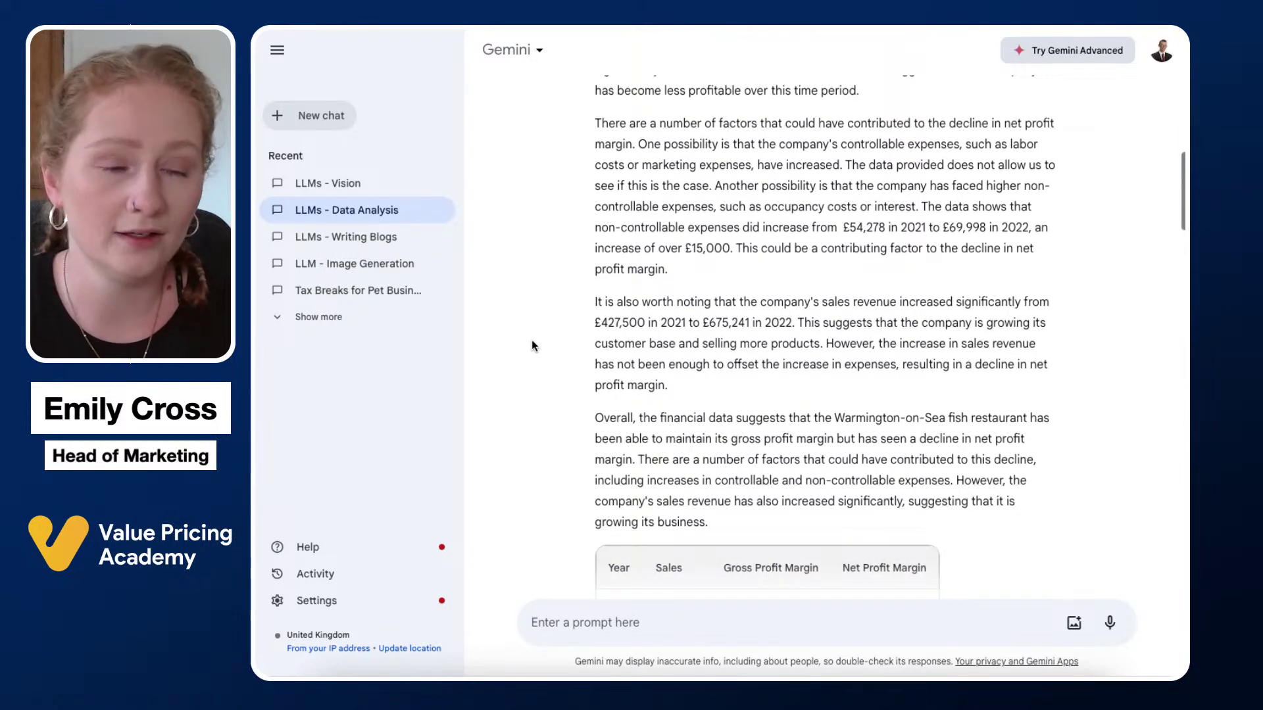
{"action": "scroll", "coordinate": [532, 340], "scroll_direction": "up", "scroll_amount": 1}
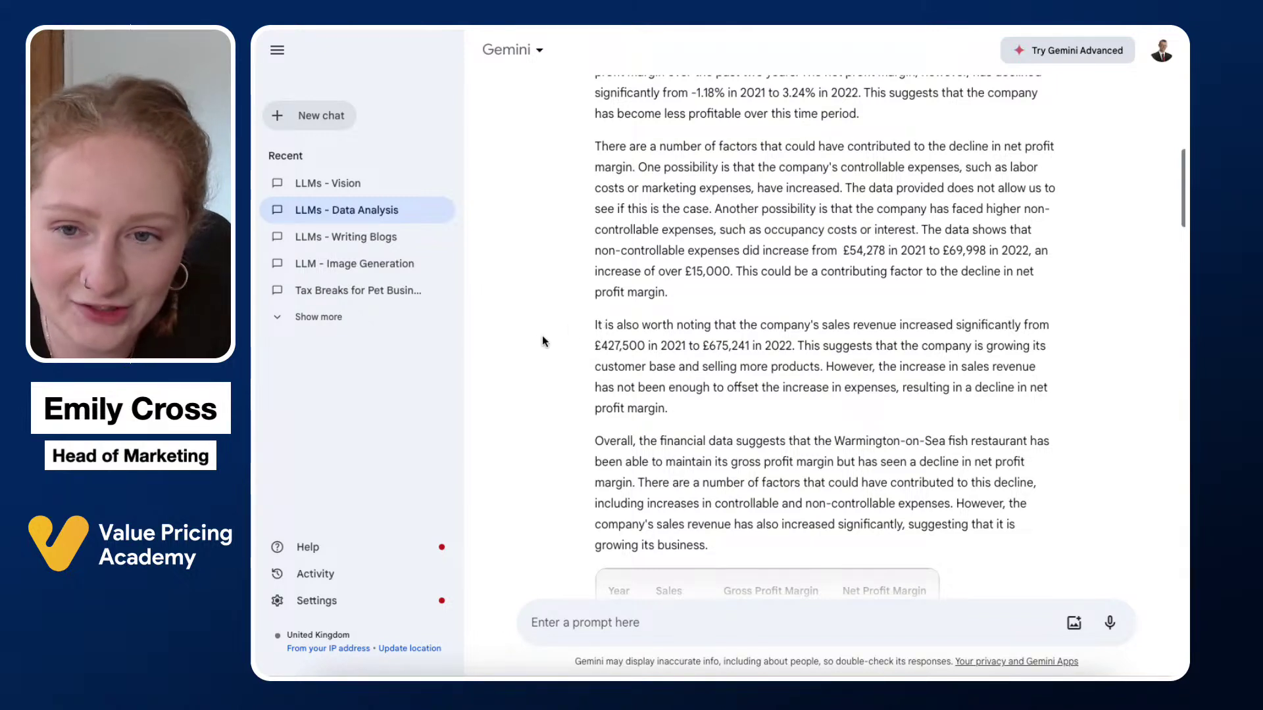
{"action": "scroll", "coordinate": [556, 337], "scroll_direction": "down", "scroll_amount": 2}
{"action": "scroll", "coordinate": [556, 337], "scroll_direction": "down", "scroll_amount": 3}
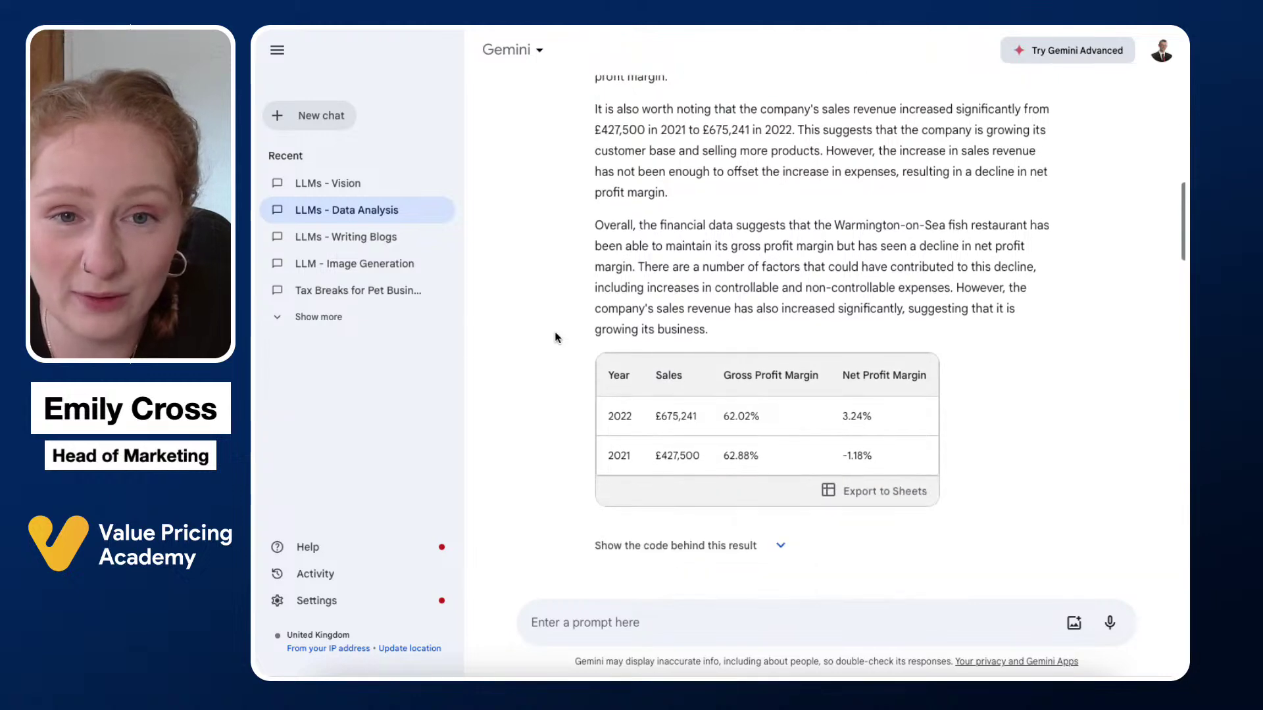
{"action": "scroll", "coordinate": [556, 337], "scroll_direction": "up", "scroll_amount": 1}
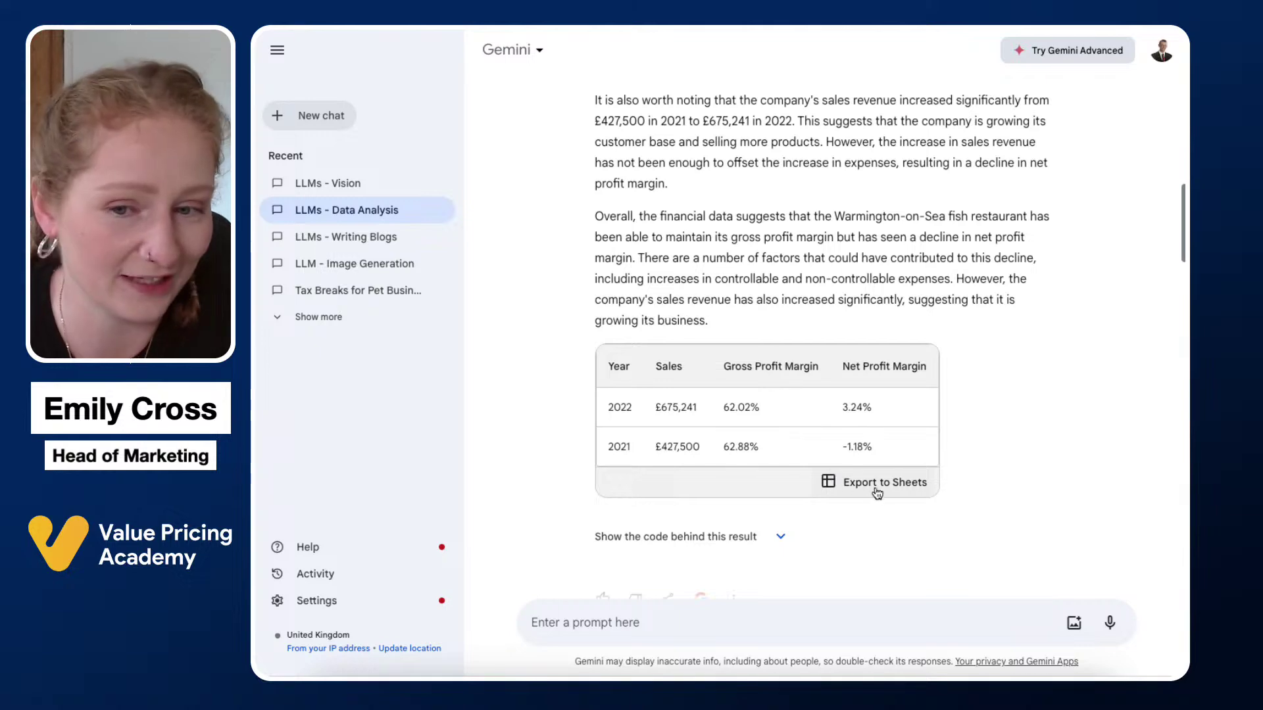
Read Gemini's cost of sales comparison and its financial health report, from the summary and concerns to the client questions and improvement ideas.
{"action": "scroll", "coordinate": [553, 445], "scroll_direction": "down", "scroll_amount": 4}
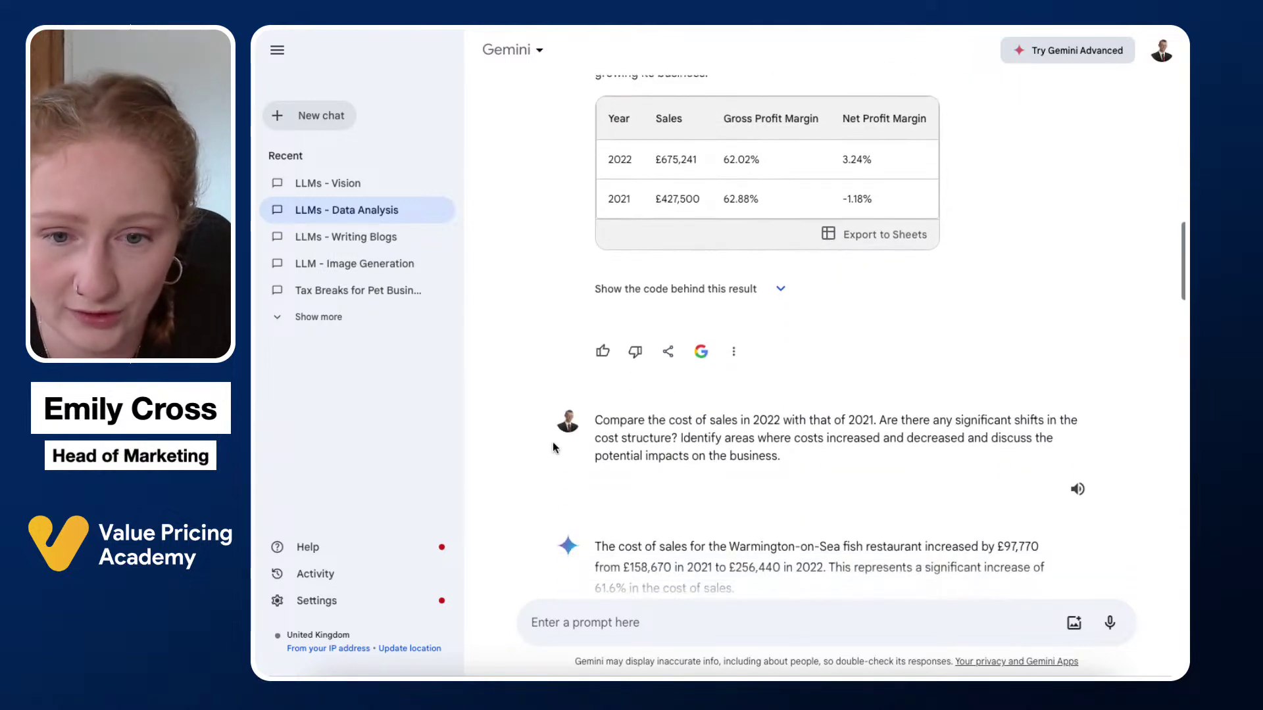
{"action": "scroll", "coordinate": [553, 447], "scroll_direction": "down", "scroll_amount": 15}
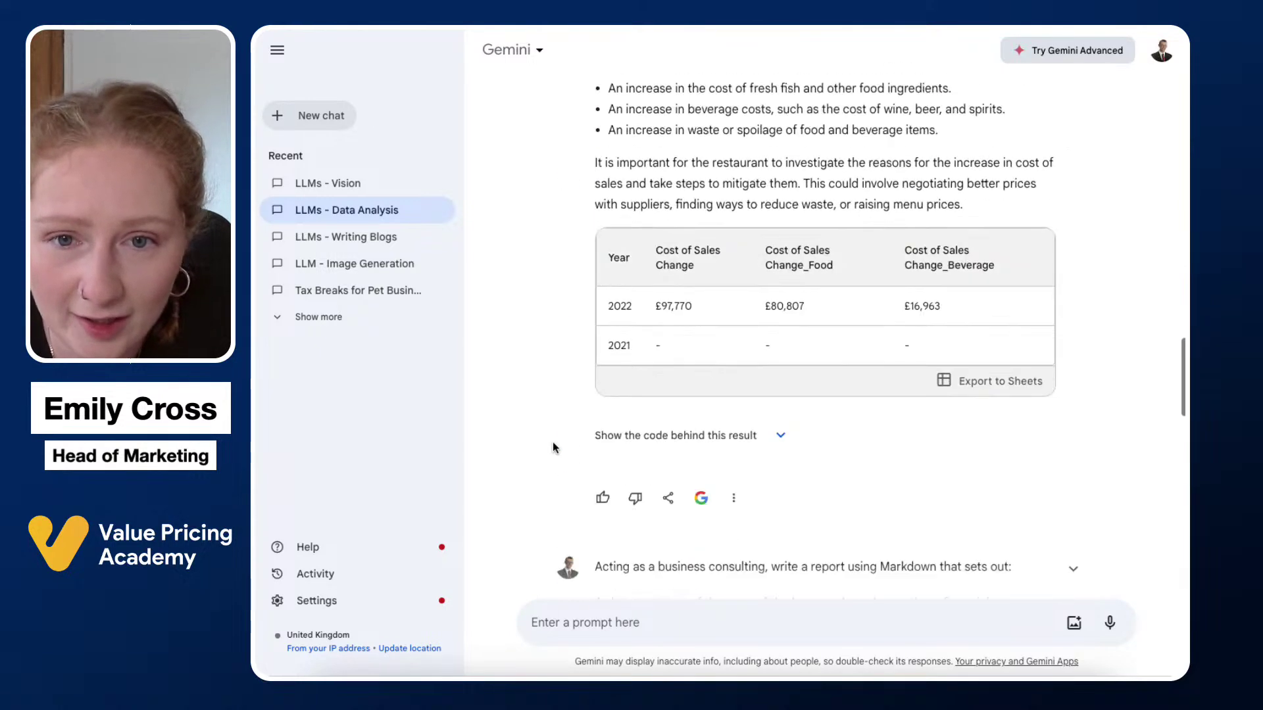
{"action": "scroll", "coordinate": [554, 447], "scroll_direction": "down", "scroll_amount": 3}
{"action": "scroll", "coordinate": [553, 447], "scroll_direction": "up", "scroll_amount": 5}
{"action": "scroll", "coordinate": [553, 447], "scroll_direction": "down", "scroll_amount": 3}
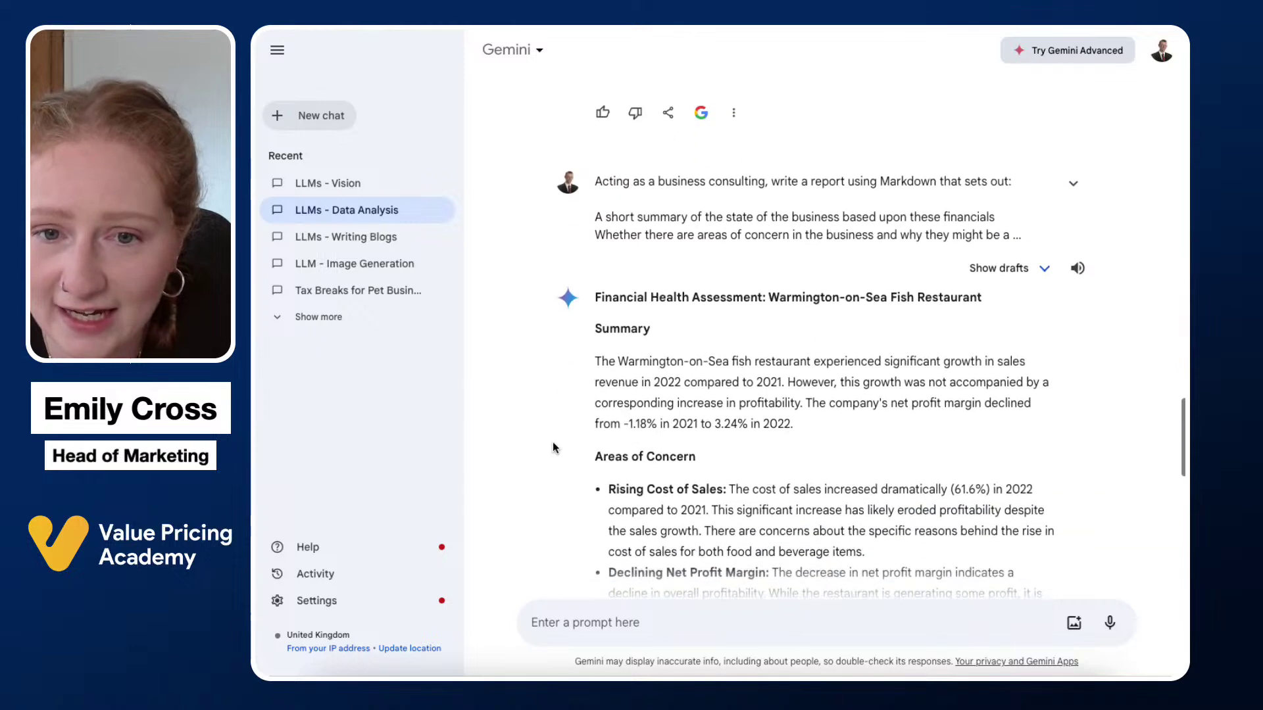
{"action": "scroll", "coordinate": [552, 447], "scroll_direction": "down", "scroll_amount": 1}
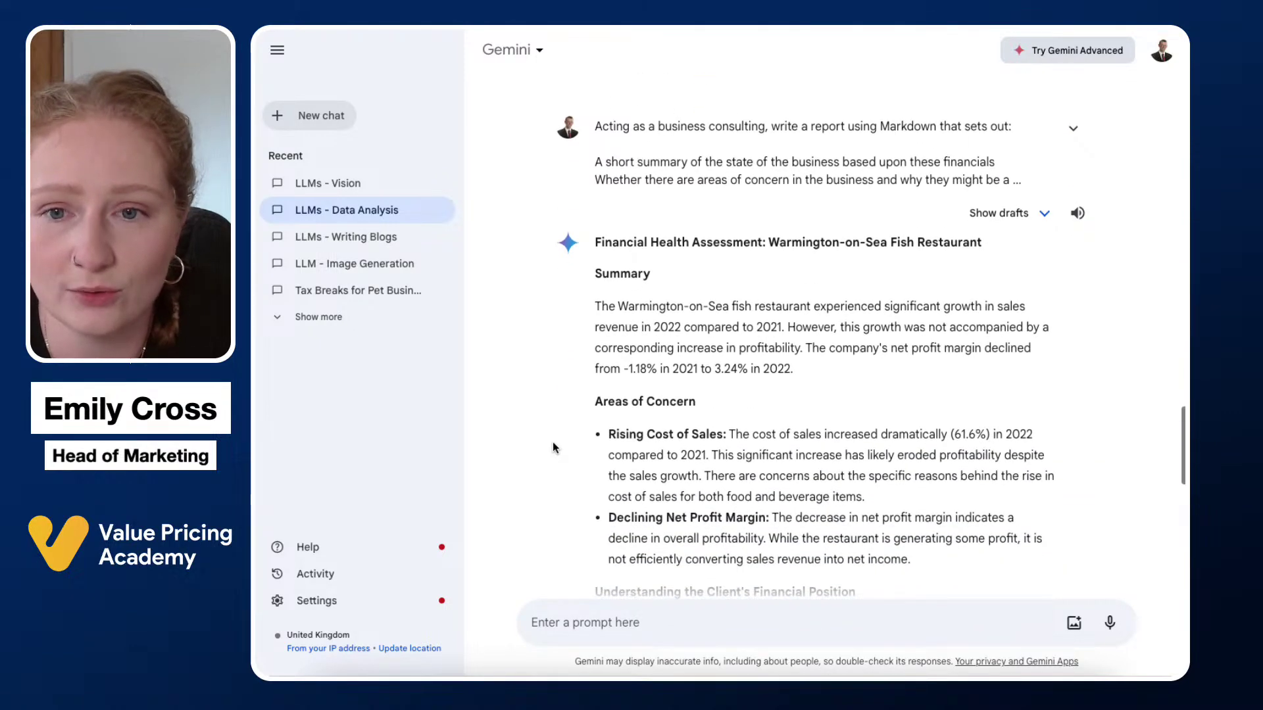
{"action": "scroll", "coordinate": [553, 448], "scroll_direction": "down", "scroll_amount": 4}
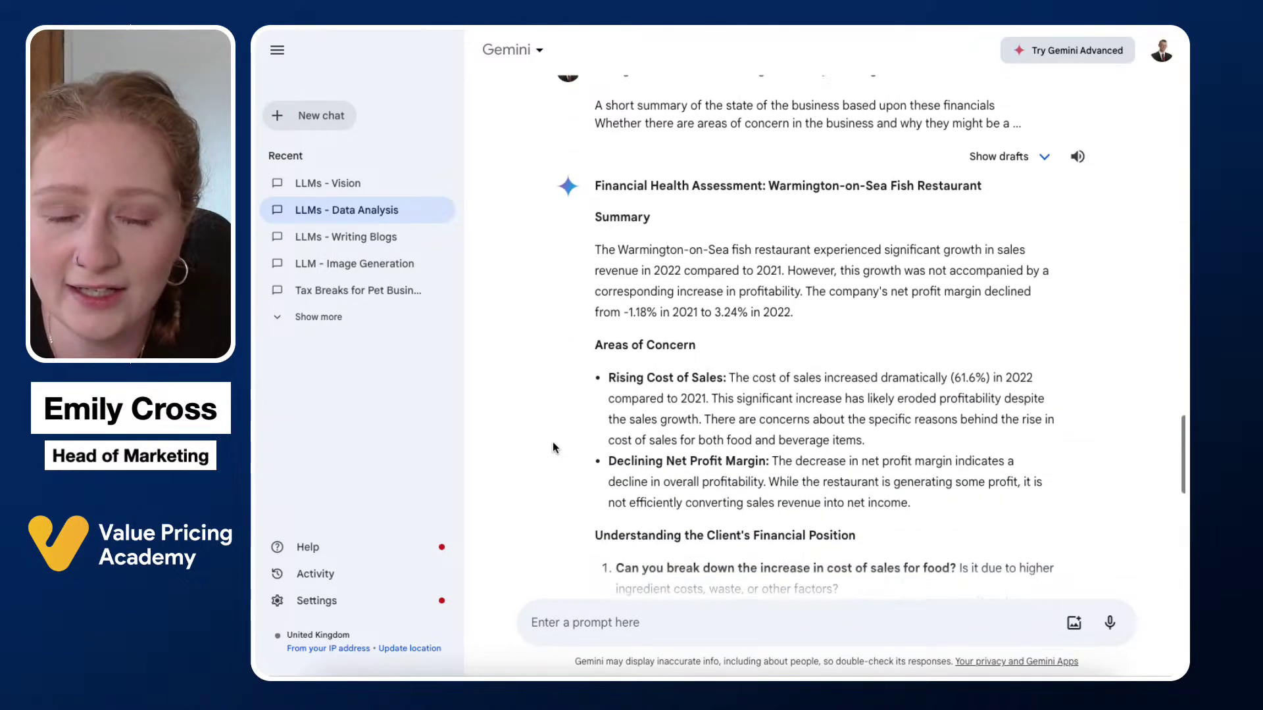
{"action": "scroll", "coordinate": [552, 448], "scroll_direction": "down", "scroll_amount": 3}
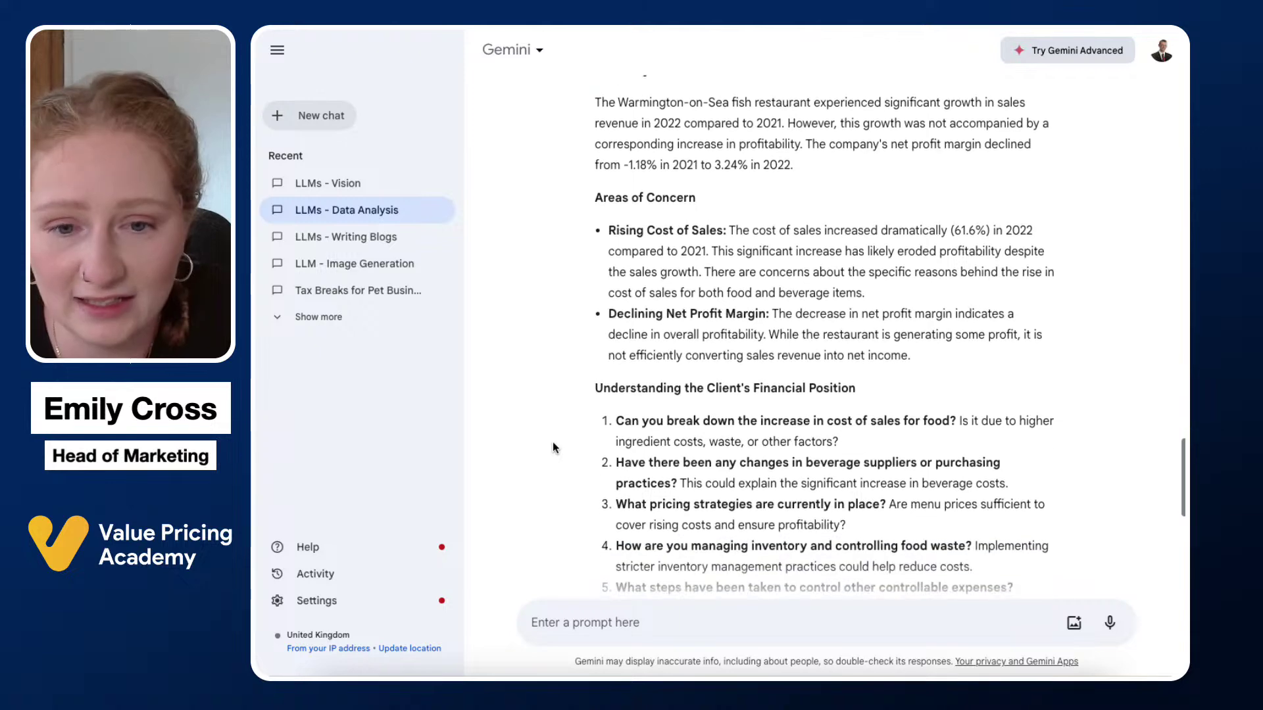
{"action": "scroll", "coordinate": [553, 447], "scroll_direction": "up", "scroll_amount": 2}
{"action": "scroll", "coordinate": [553, 447], "scroll_direction": "down", "scroll_amount": 10}
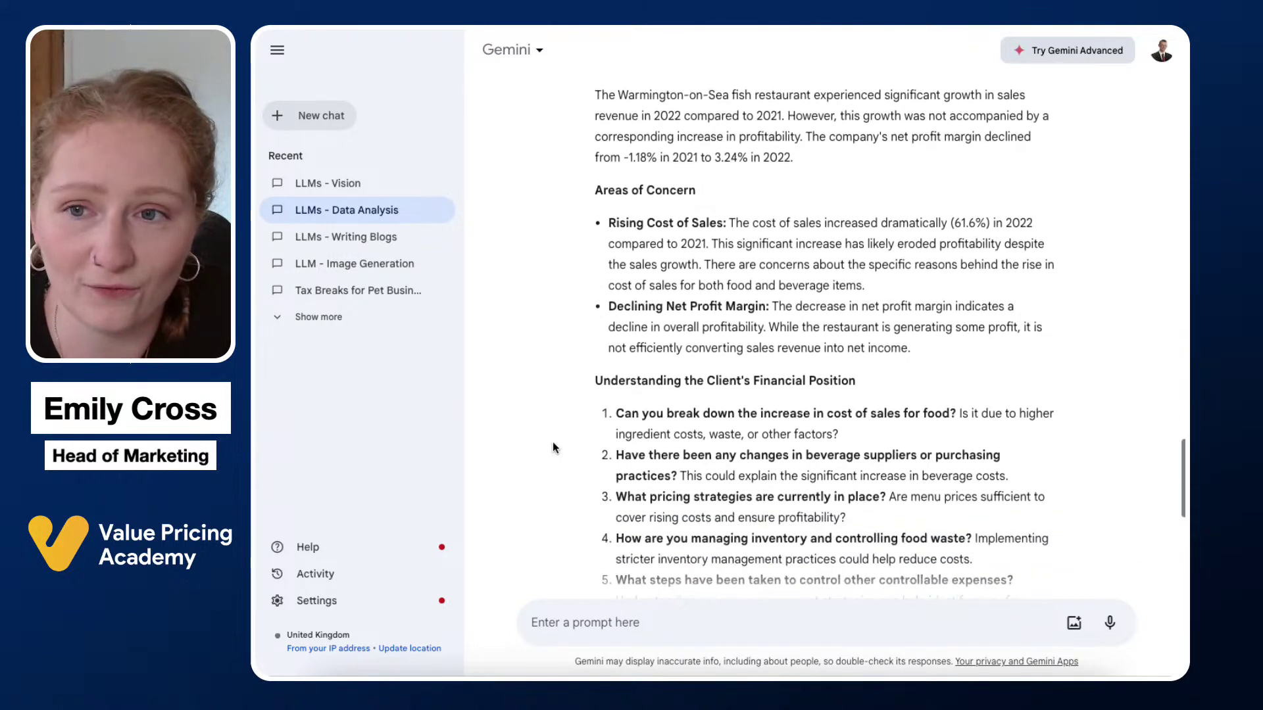
{"action": "scroll", "coordinate": [553, 448], "scroll_direction": "down", "scroll_amount": 4}
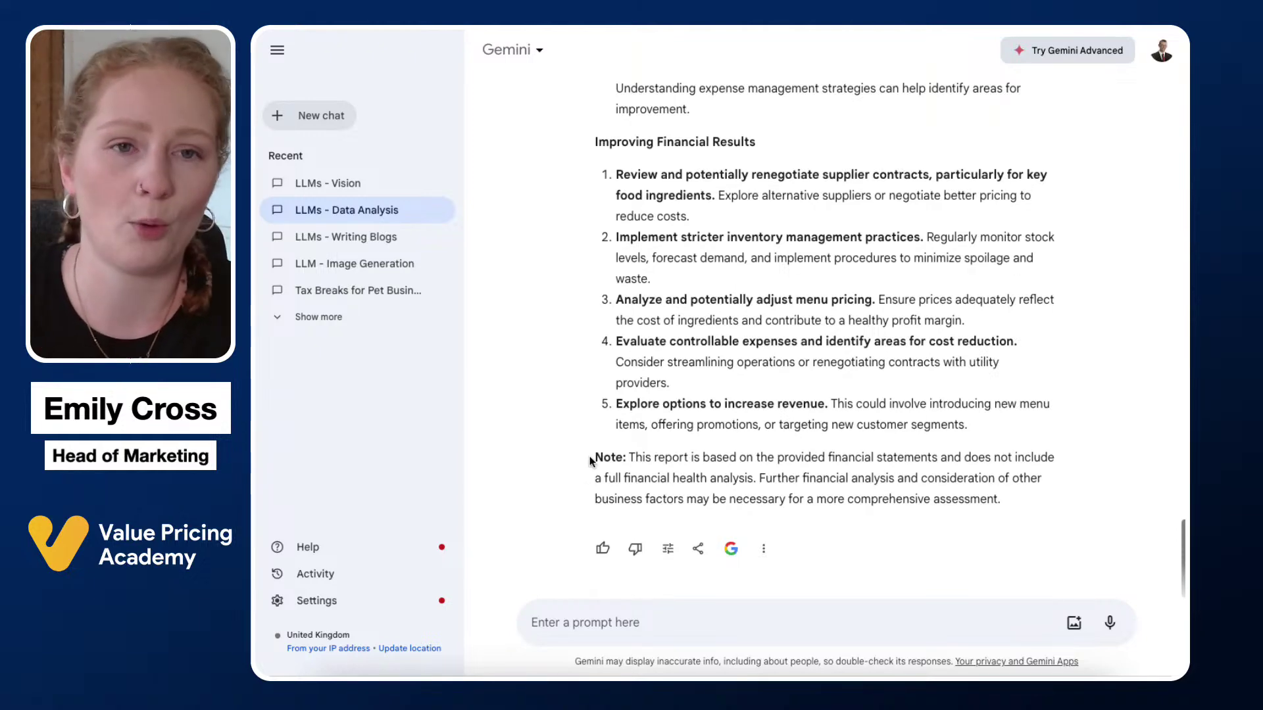
Switch to ChatGPT's data analysis chat and examine its cost structure analysis, the report prompt and the Business Consulting Report.
{"action": "left_click", "coordinate": [368, 28]}
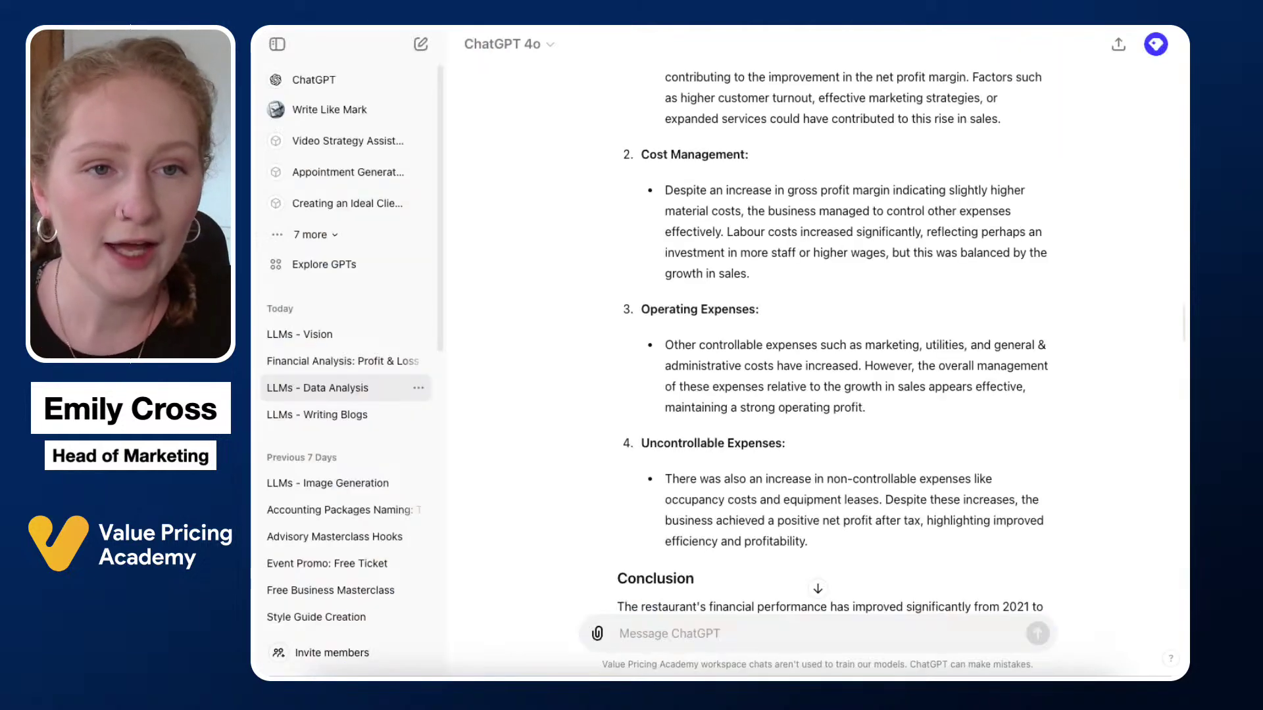
{"action": "scroll", "coordinate": [740, 308], "scroll_direction": "down", "scroll_amount": 1}
{"action": "scroll", "coordinate": [740, 307], "scroll_direction": "down", "scroll_amount": 20}
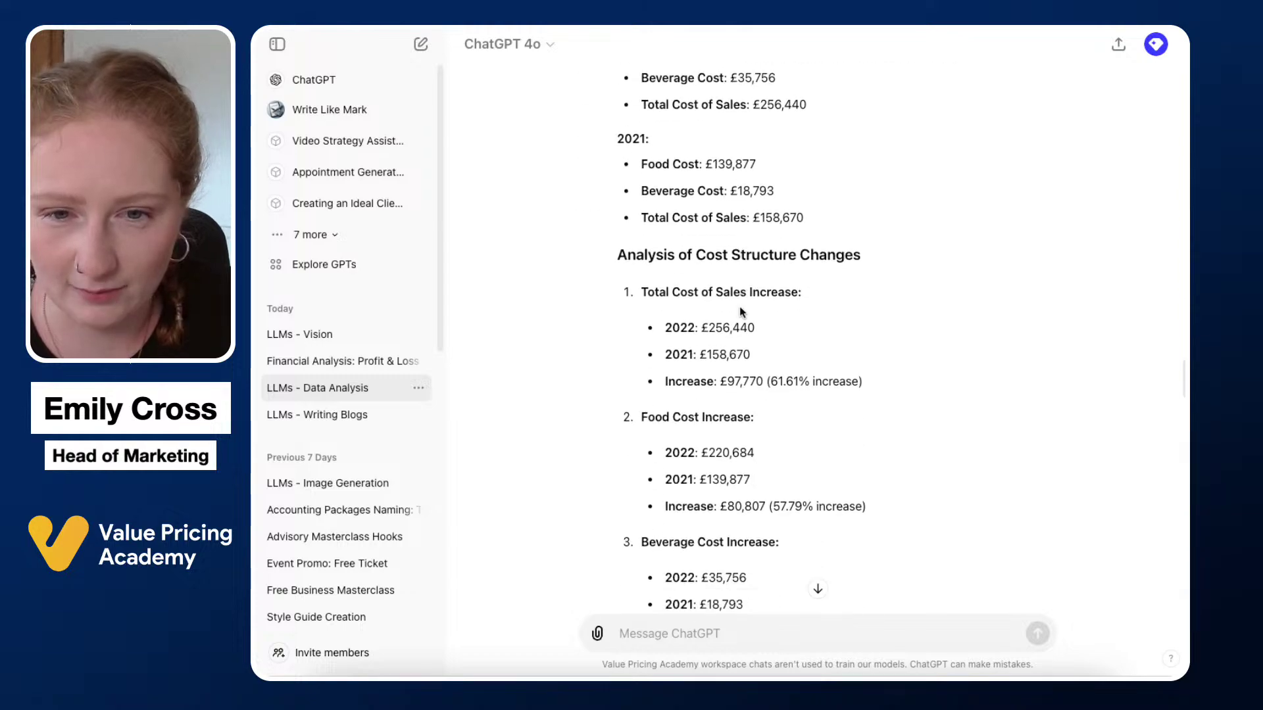
{"action": "scroll", "coordinate": [740, 308], "scroll_direction": "down", "scroll_amount": 15}
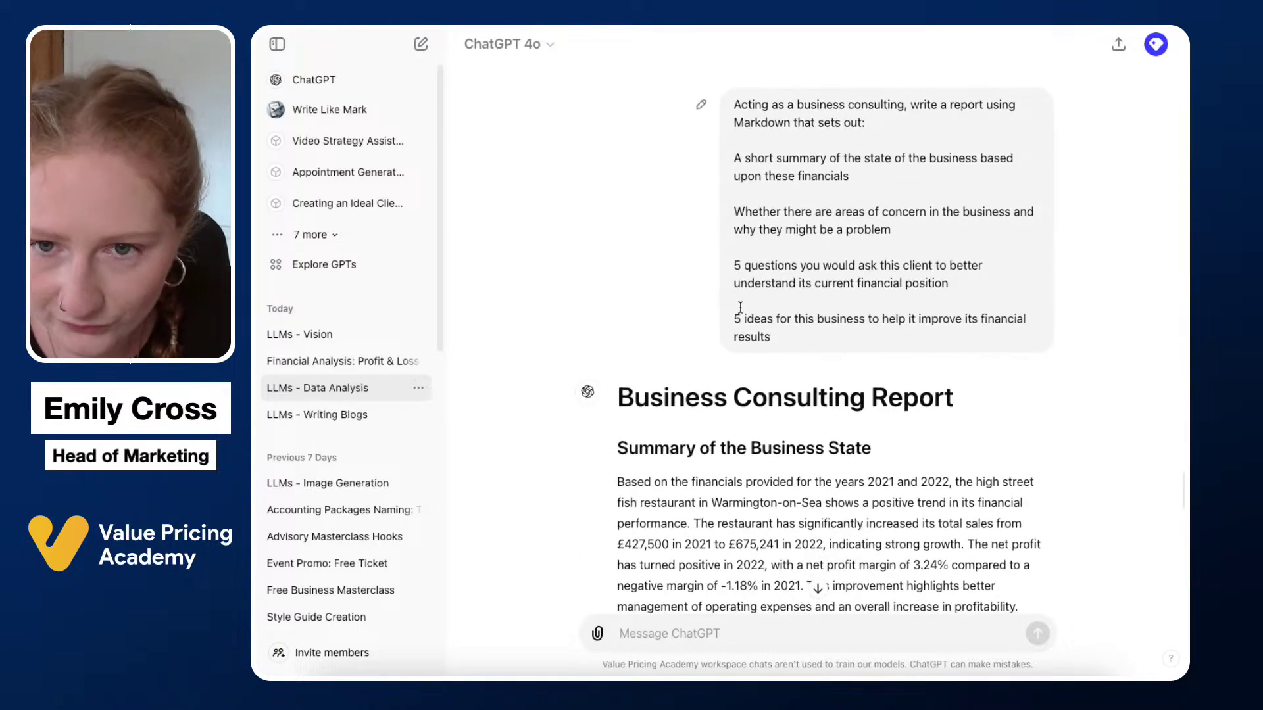
{"action": "scroll", "coordinate": [740, 313], "scroll_direction": "up", "scroll_amount": 1}
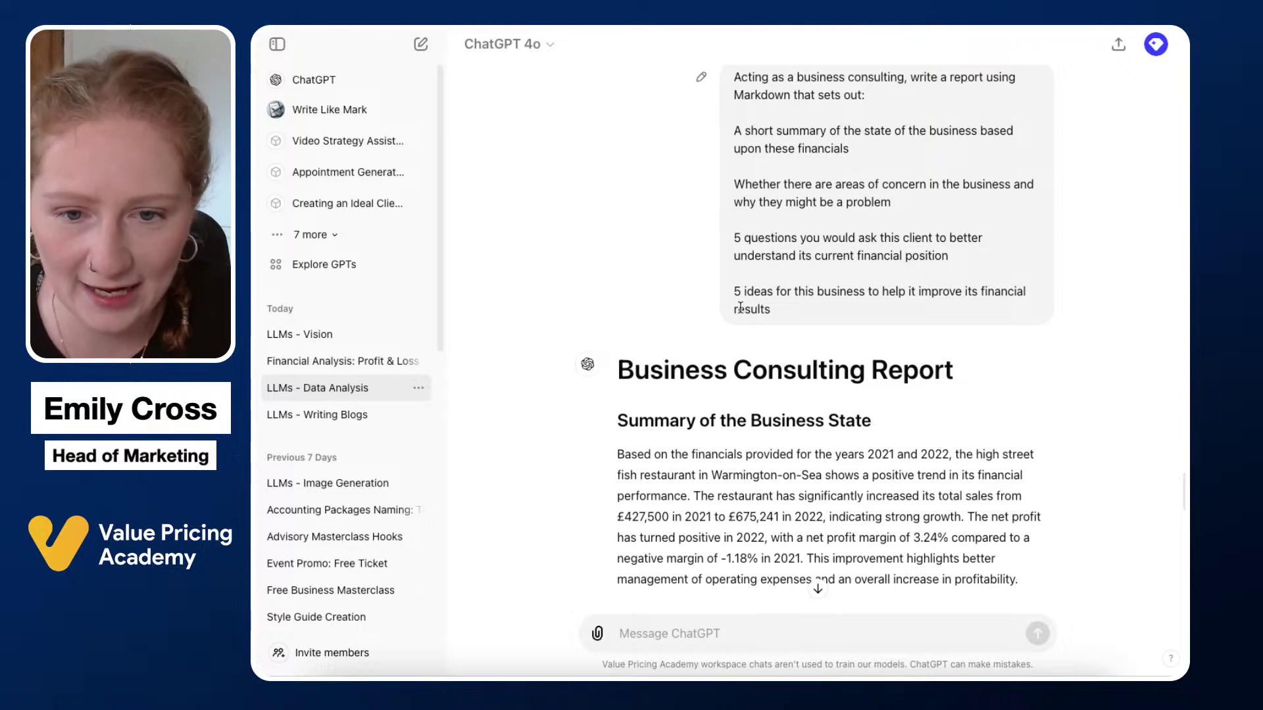
{"action": "scroll", "coordinate": [740, 308], "scroll_direction": "down", "scroll_amount": 5}
{"action": "scroll", "coordinate": [742, 308], "scroll_direction": "down", "scroll_amount": 3}
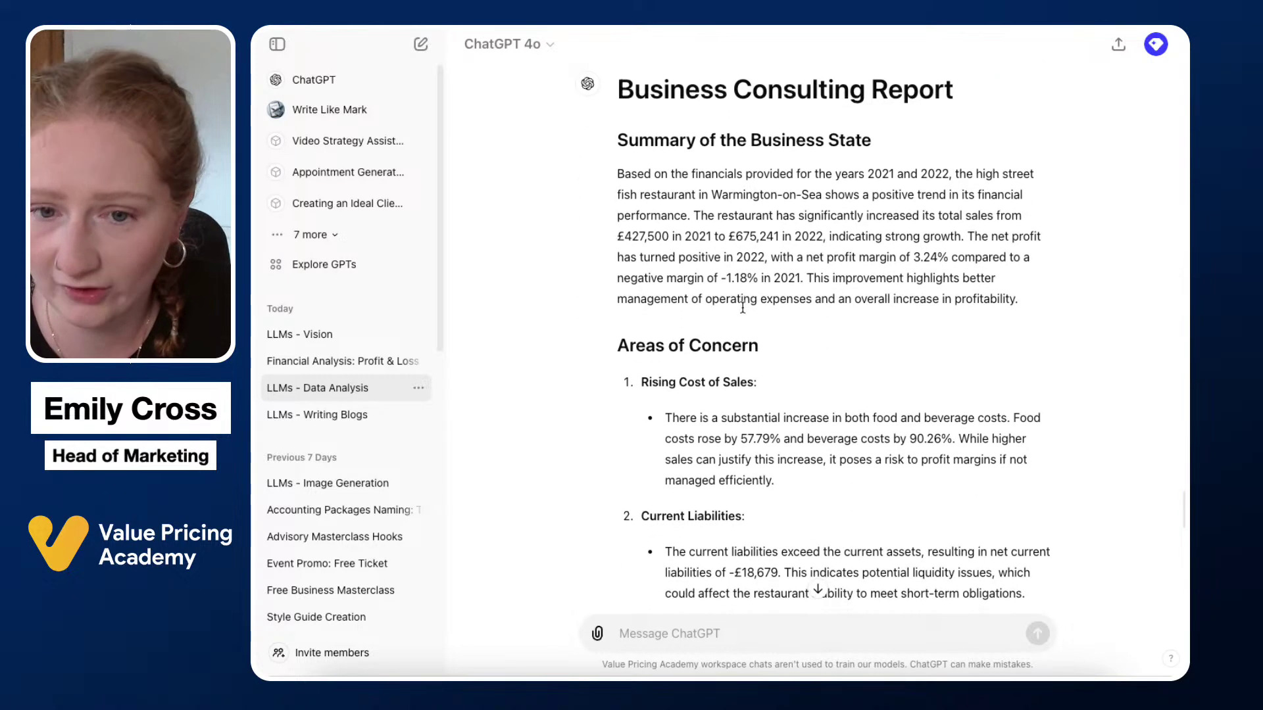
{"action": "scroll", "coordinate": [742, 307], "scroll_direction": "down", "scroll_amount": 10}
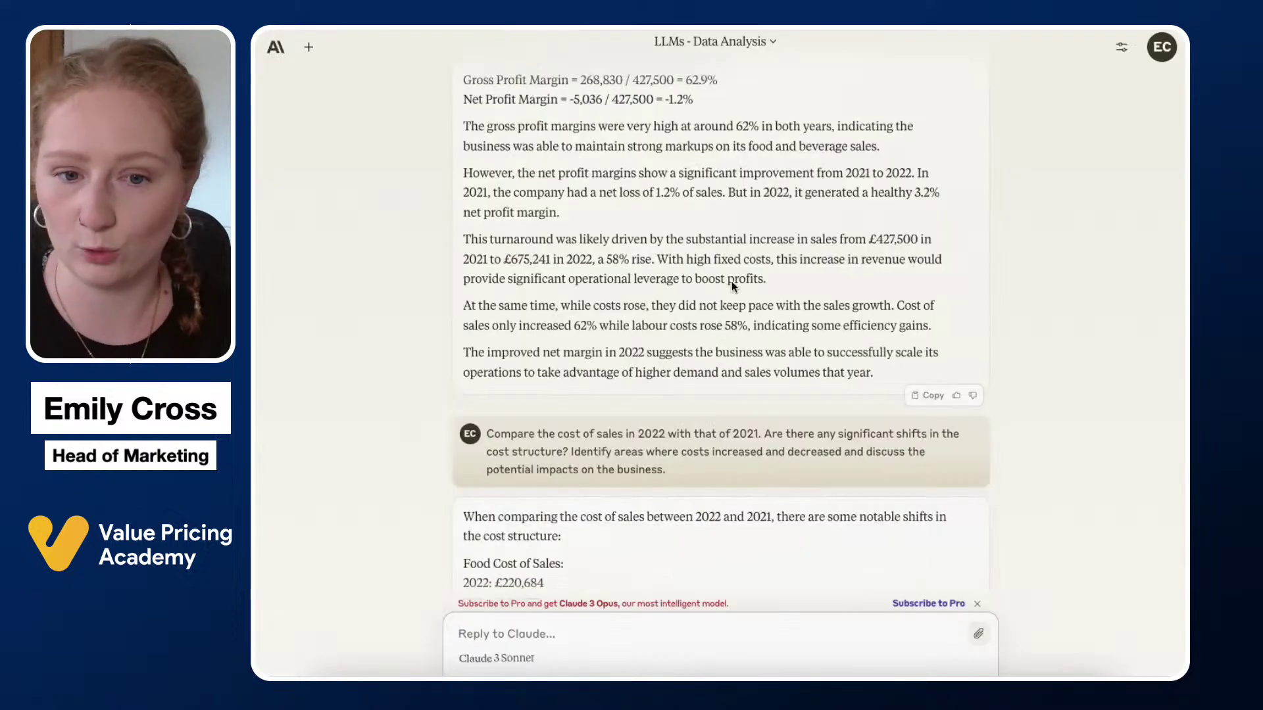
In Claude's data analysis chat, examine the Business Review & Recommendations report's summary and areas of concern.
{"action": "scroll", "coordinate": [732, 284], "scroll_direction": "down", "scroll_amount": 20}
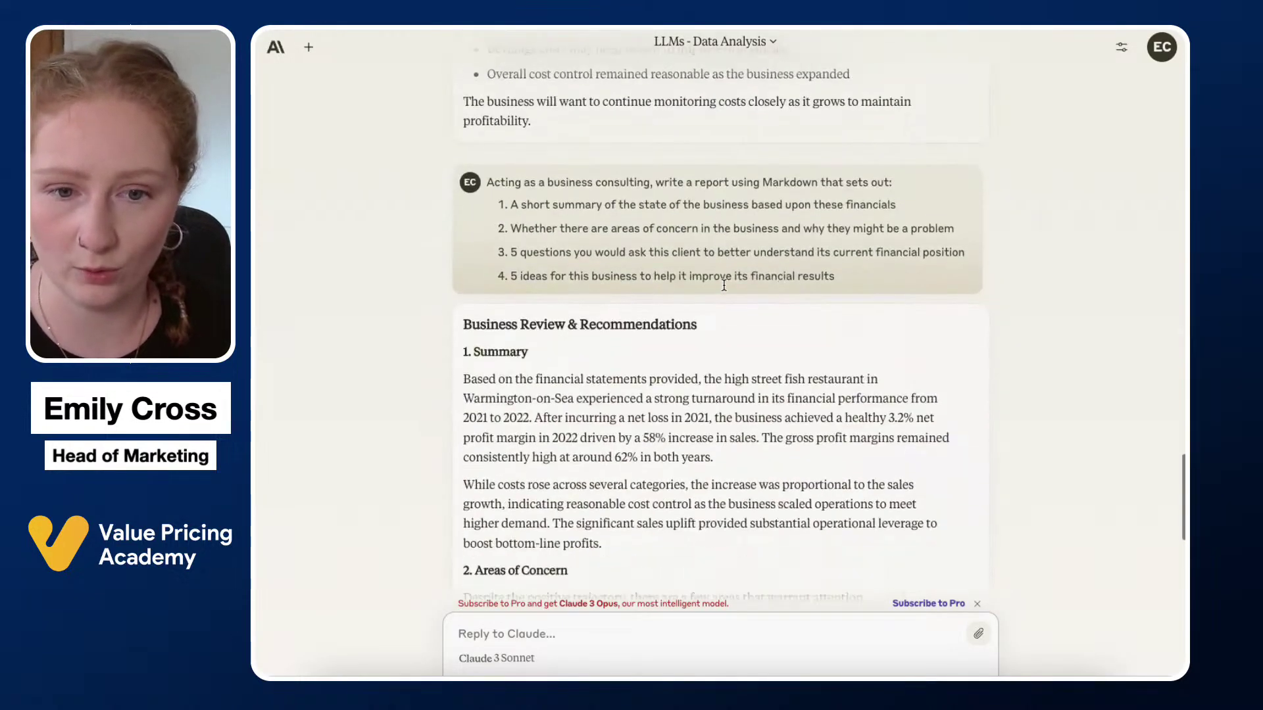
{"action": "scroll", "coordinate": [723, 285], "scroll_direction": "down", "scroll_amount": 2}
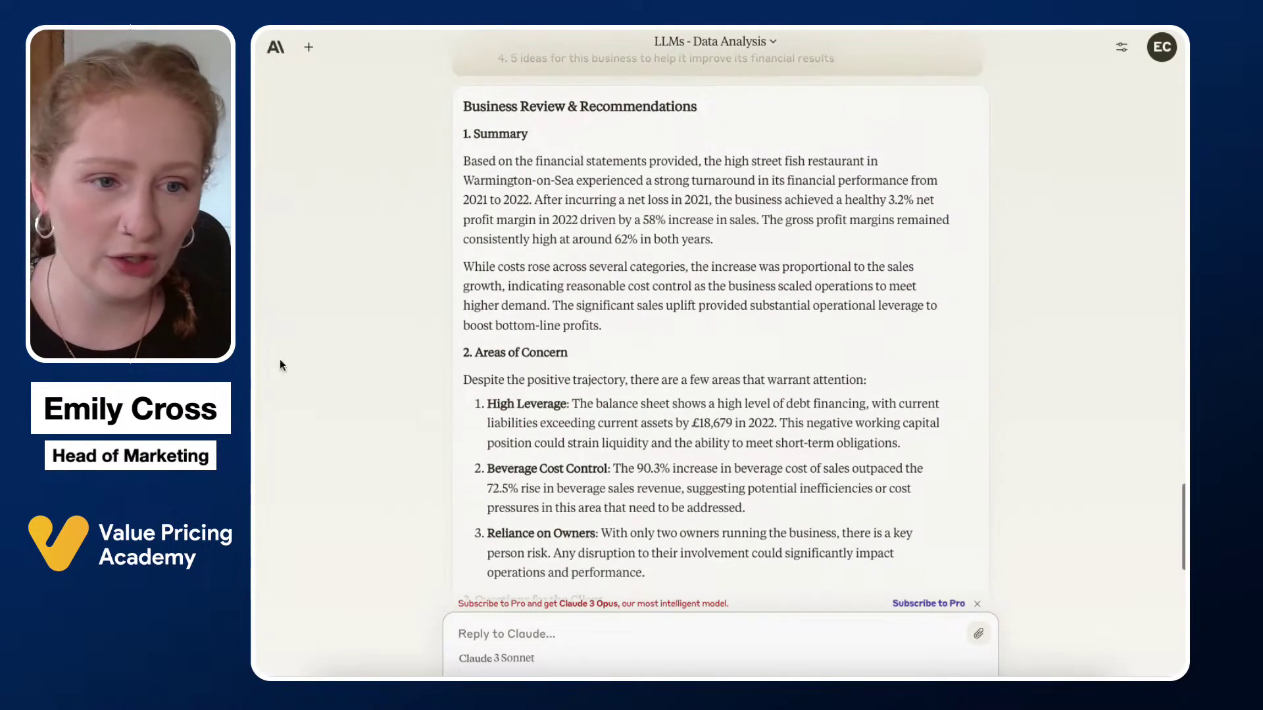